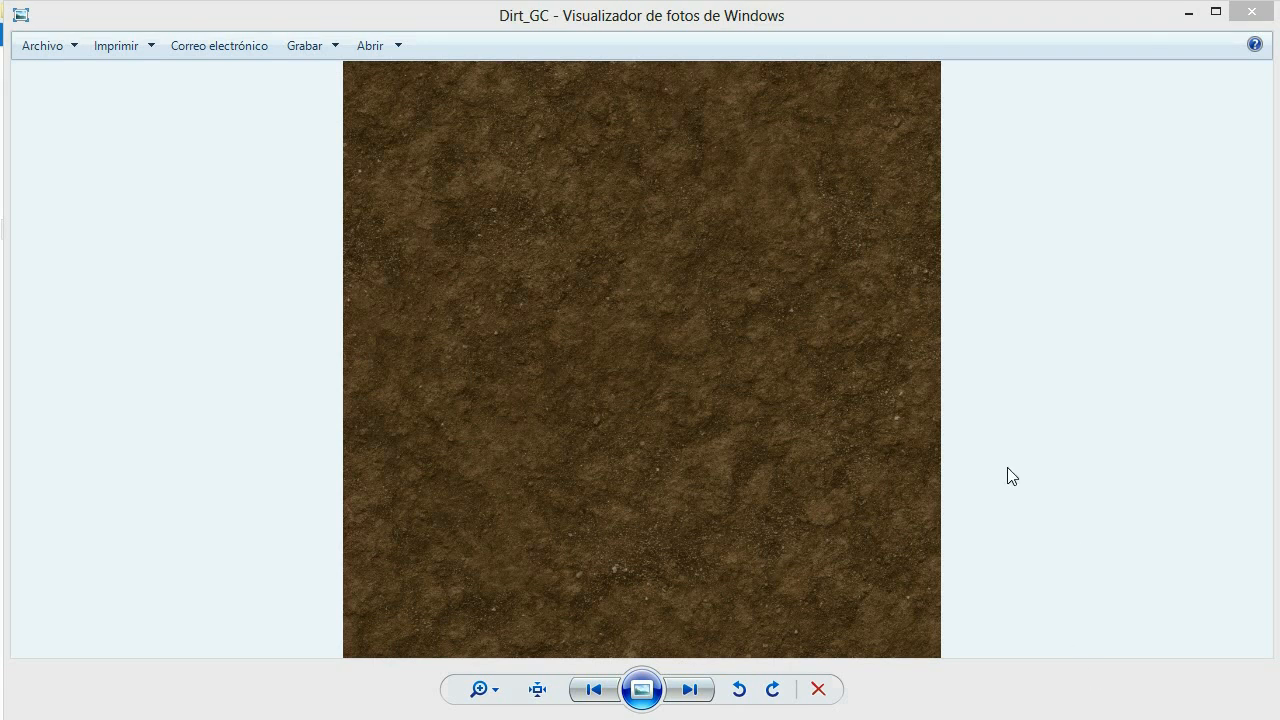
- Browse the candidate grass and ground texture images in the photo viewer
click(703, 694)
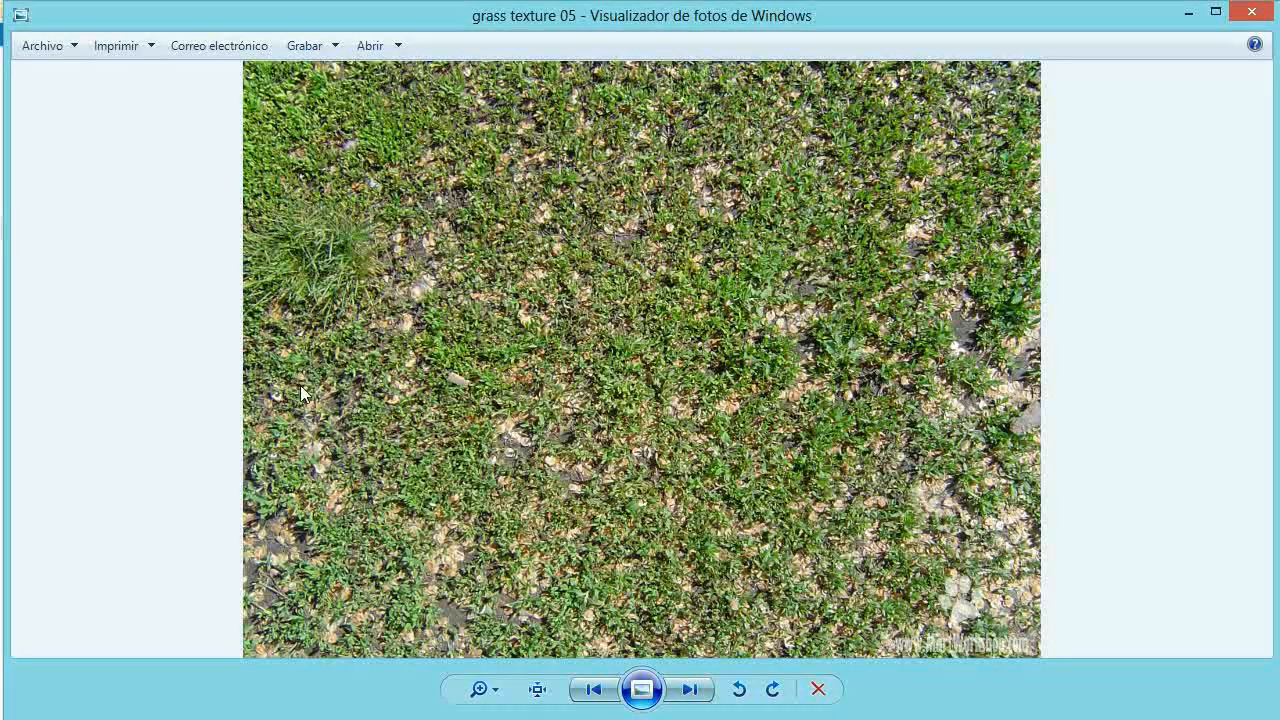
click(690, 689)
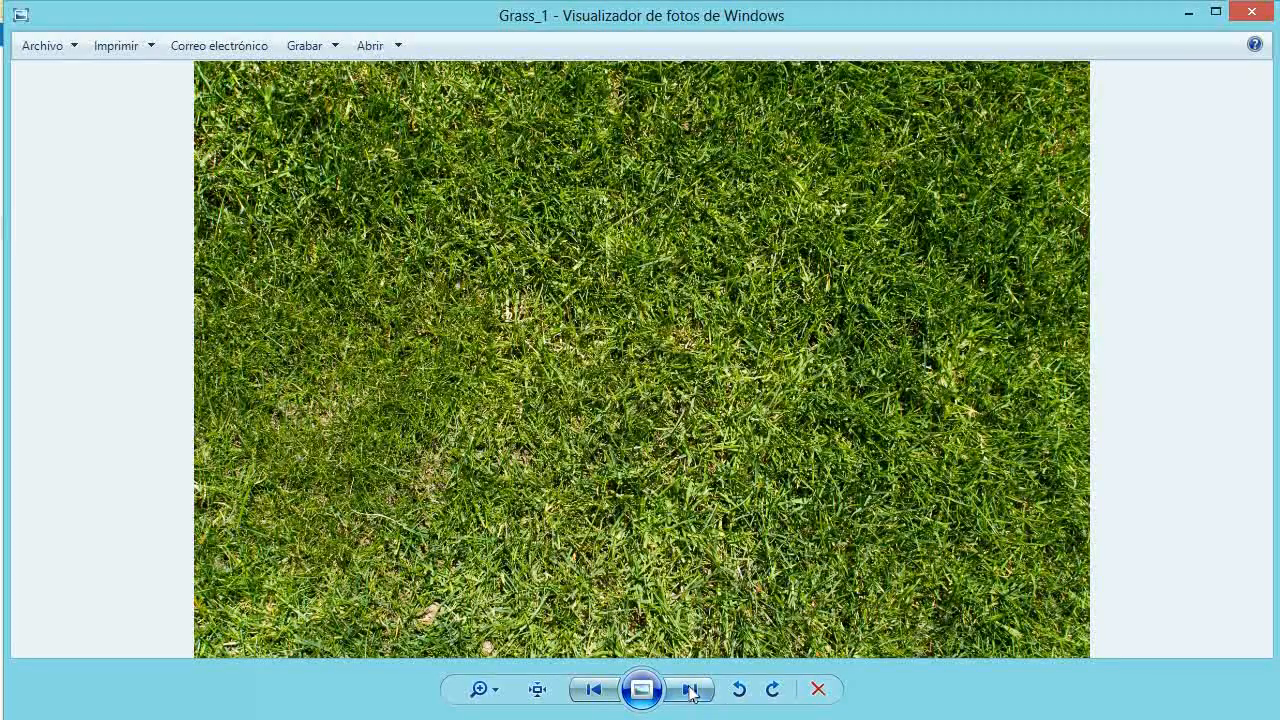
click(690, 689)
click(690, 689)
click(690, 689)
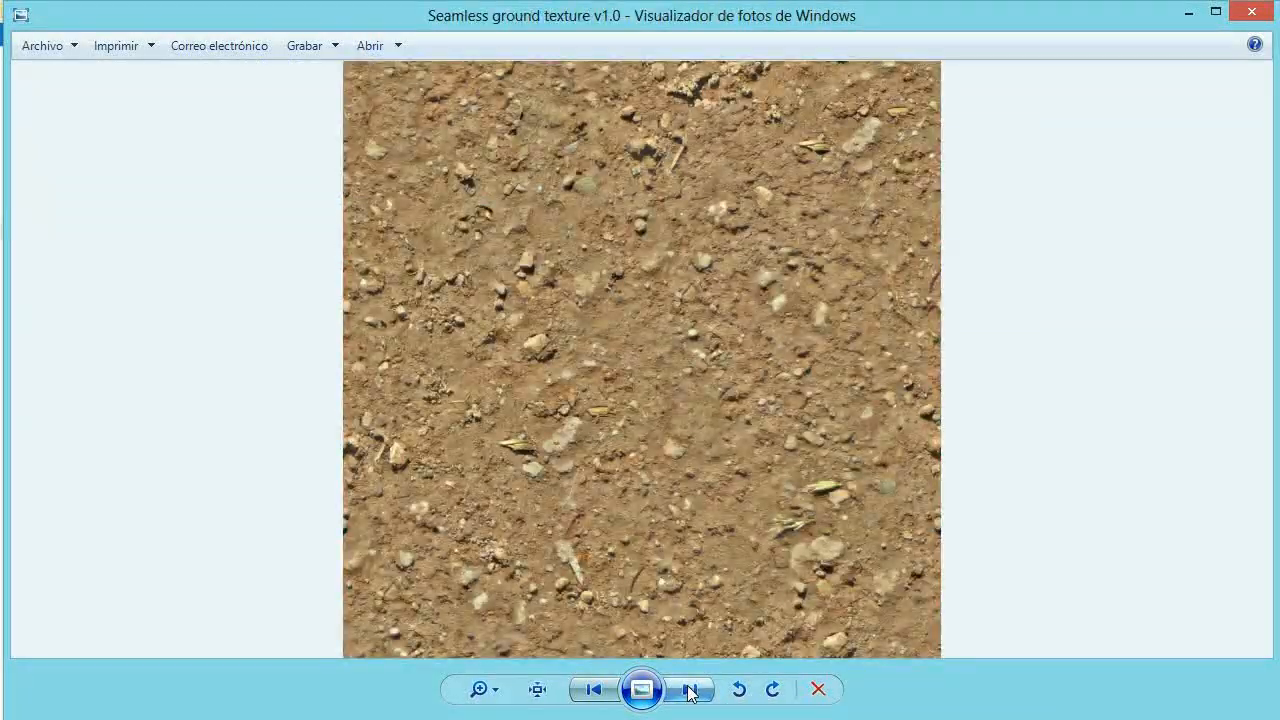
click(690, 689)
click(690, 689)
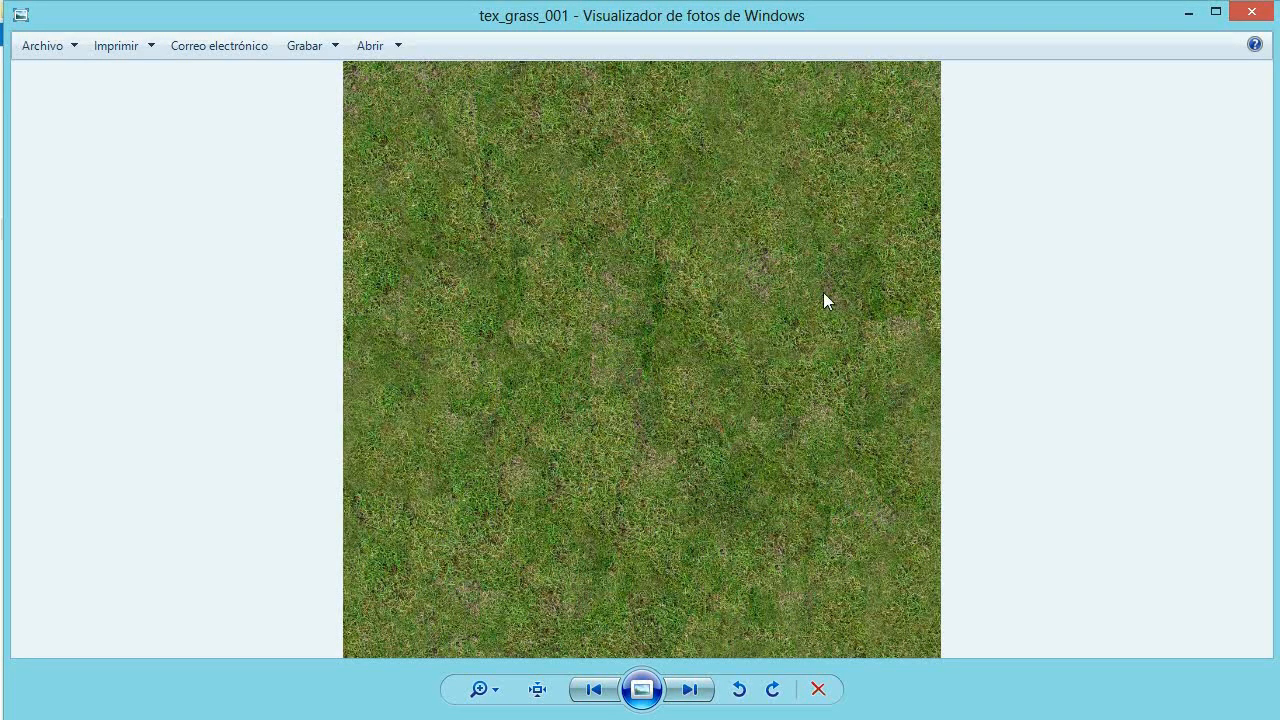
click(690, 689)
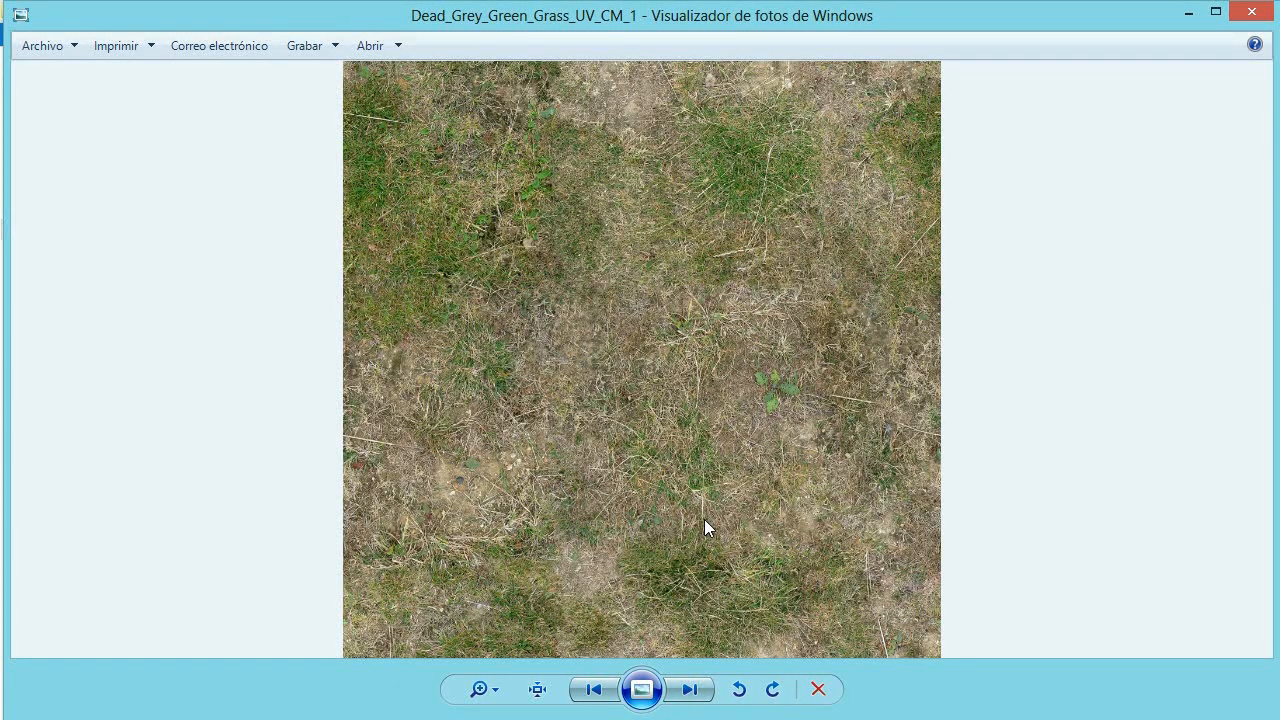
- Switch to Photoshop, hide the Dead Grass and Grass layers, and make Dirt the active layer
key(alt+Tab)
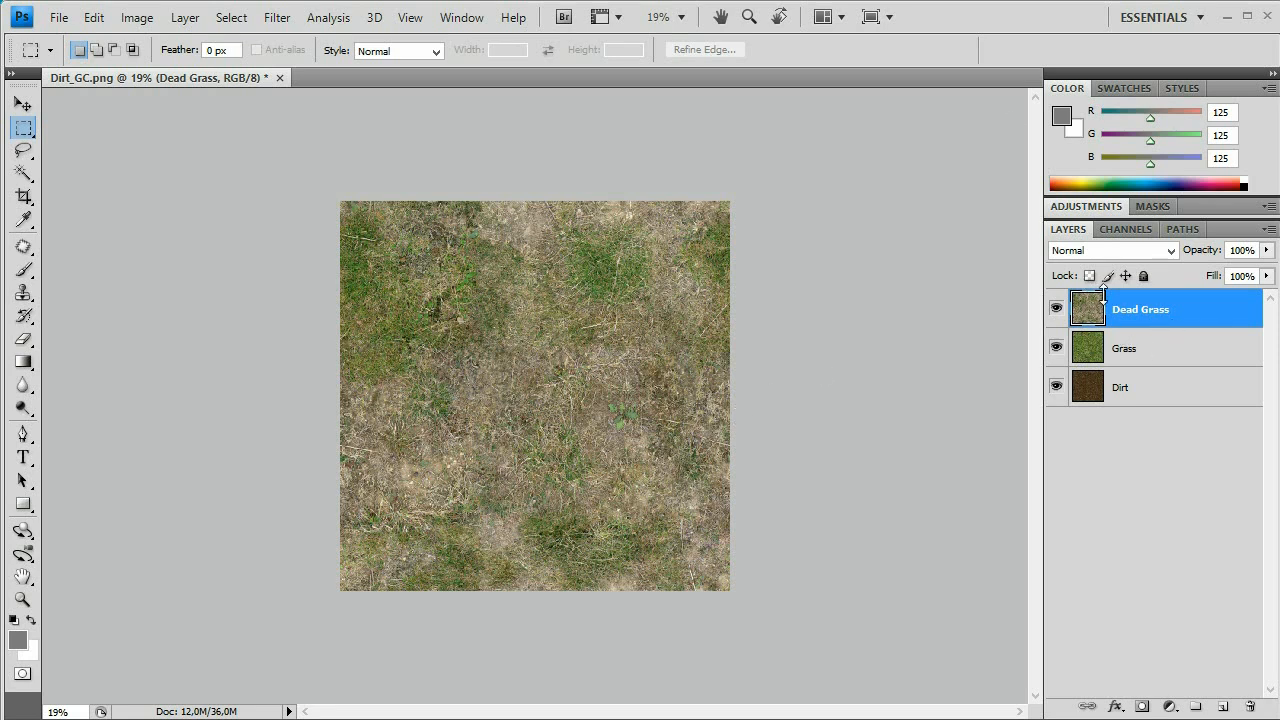
click(1131, 395)
click(1134, 356)
click(1130, 311)
click(1057, 309)
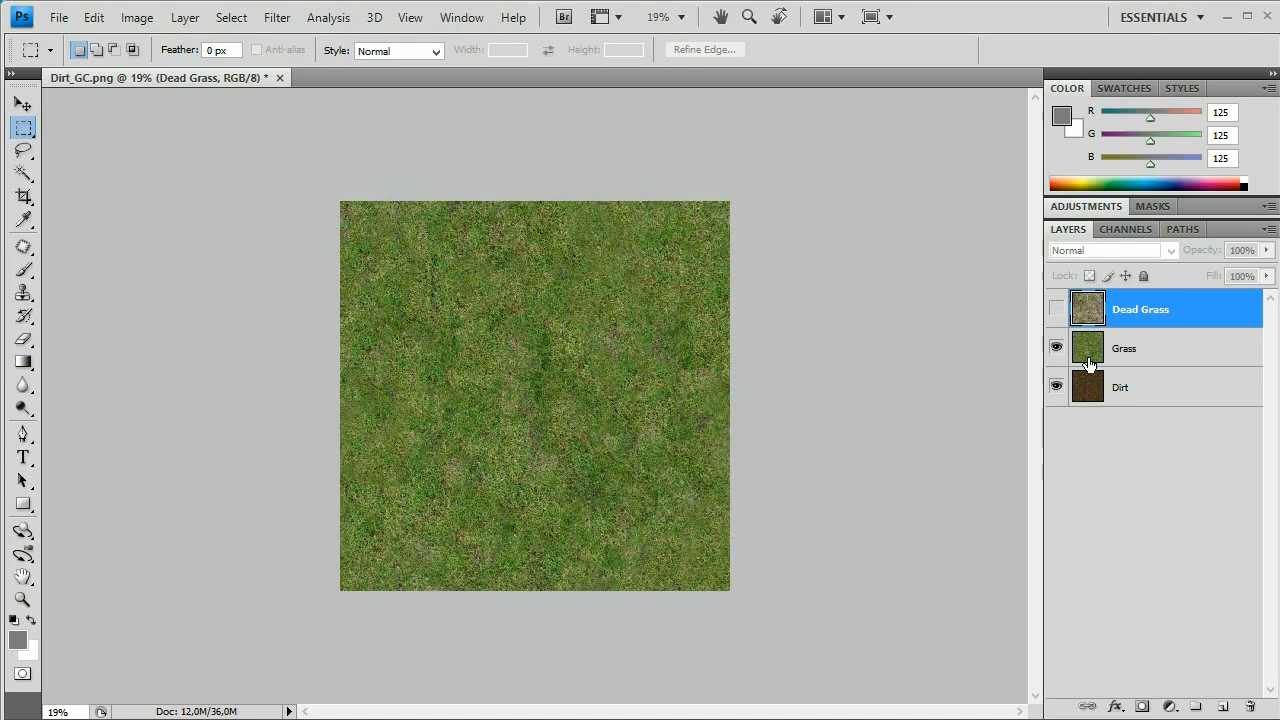
click(1056, 348)
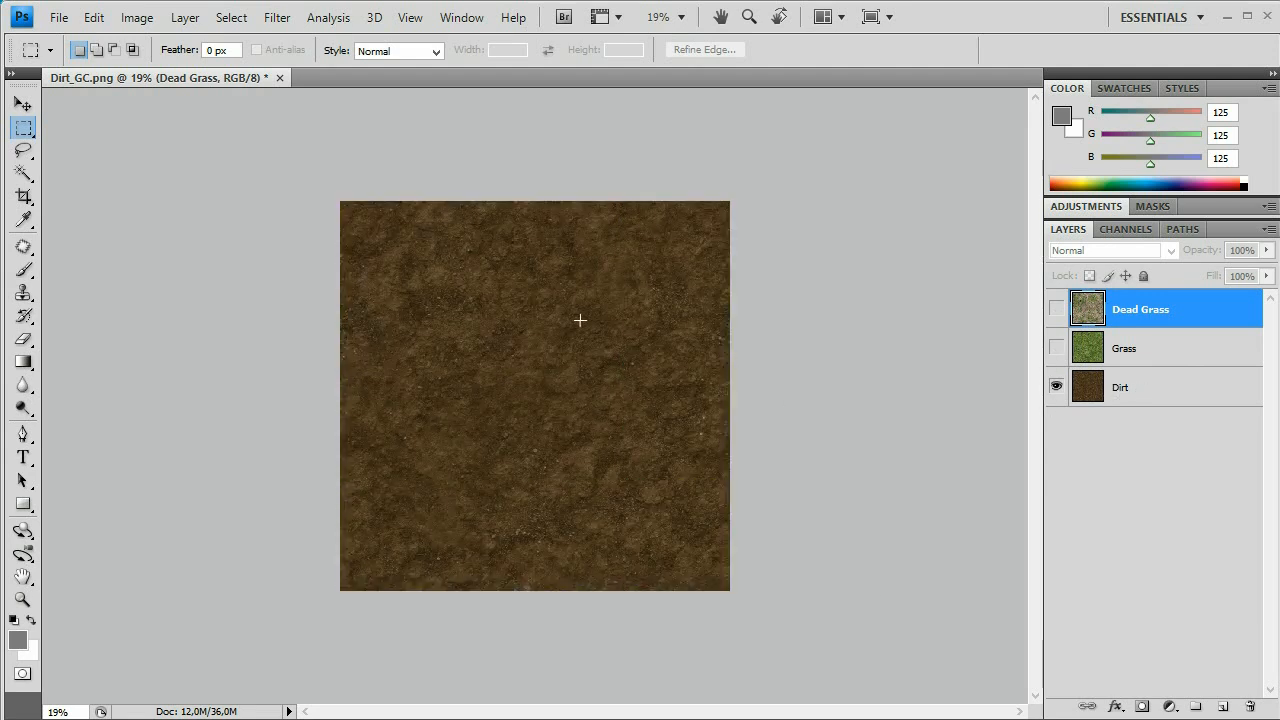
click(1117, 389)
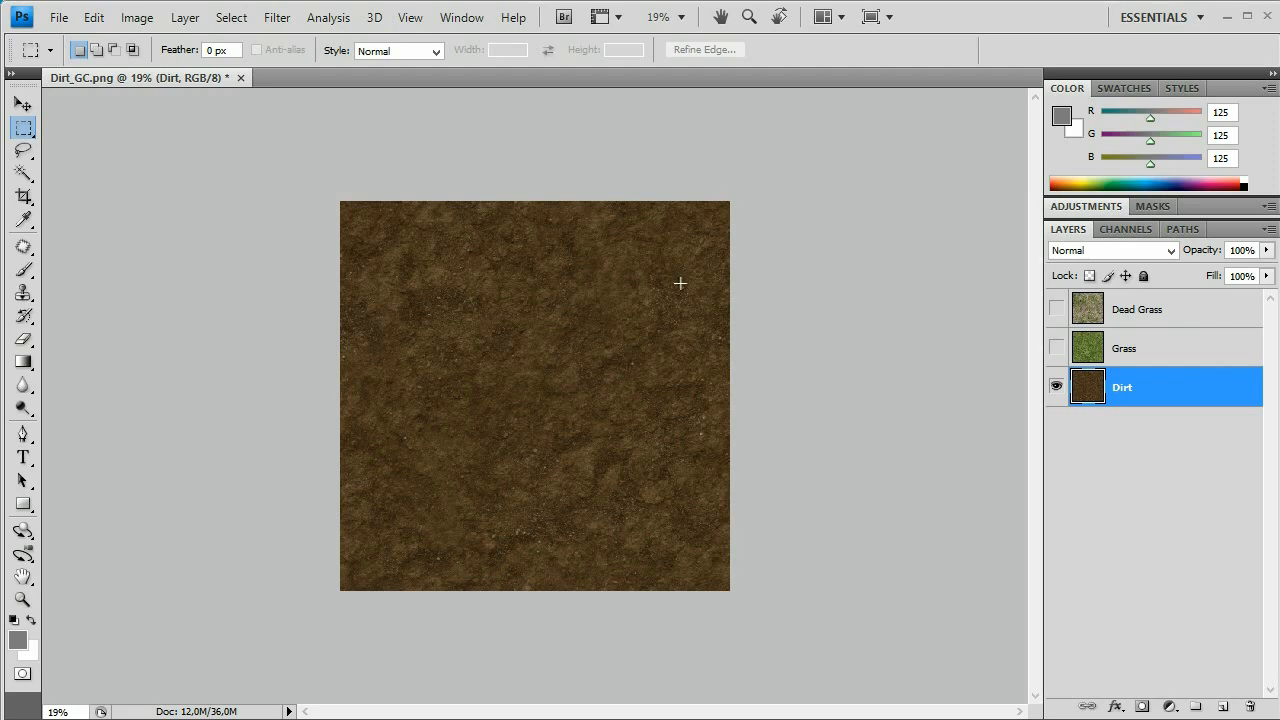
- Examine the dirt texture's detail up close and as a whole image
scroll(543, 340, up, 2)
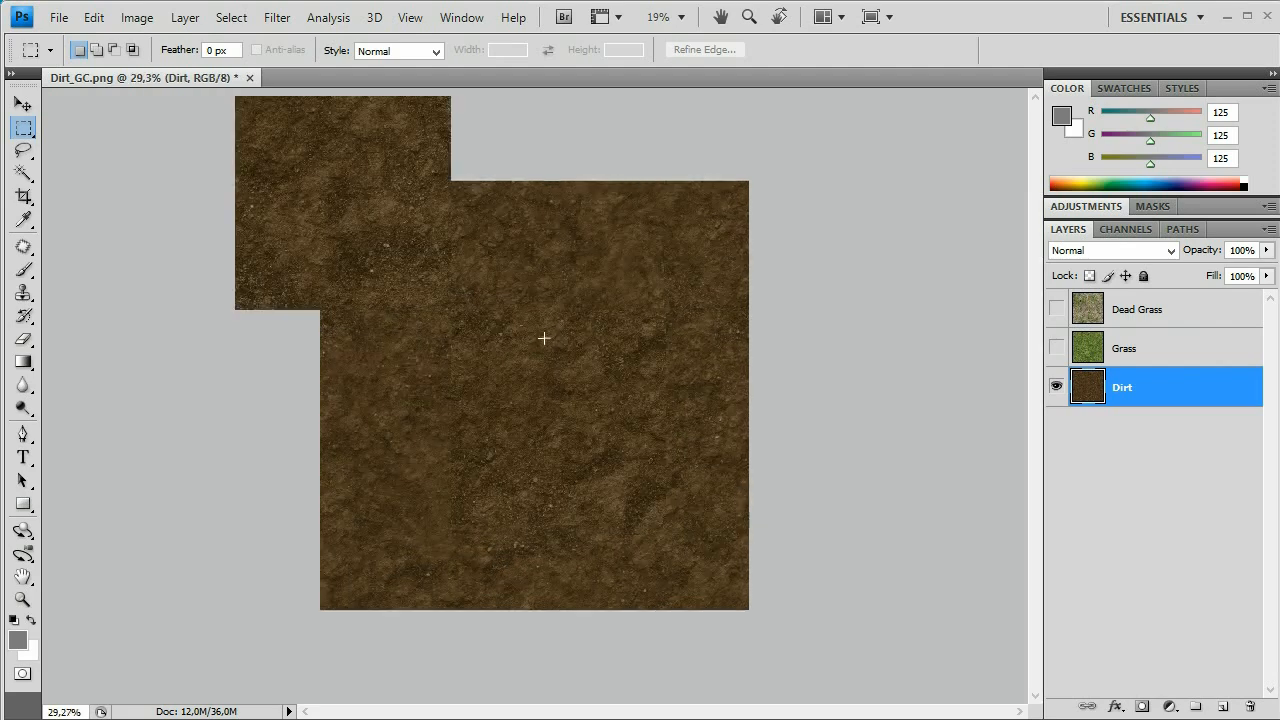
scroll(543, 340, up, 1)
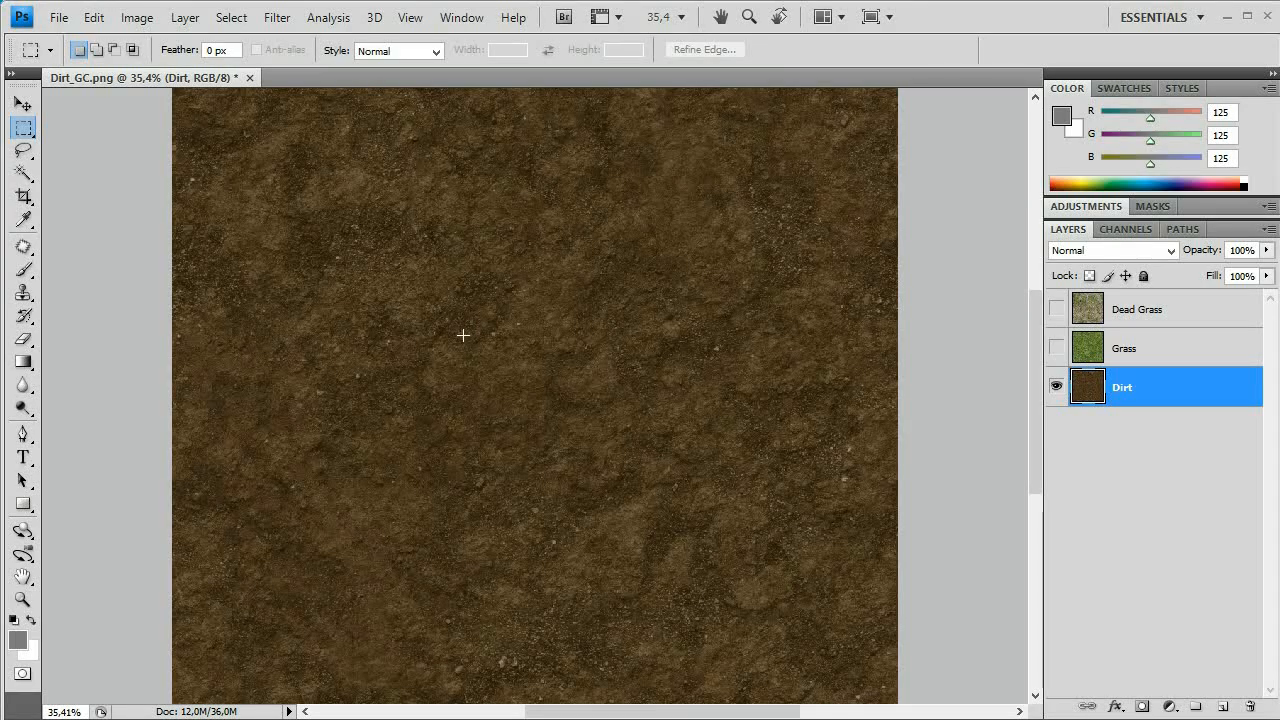
scroll(517, 378, up, 1)
scroll(518, 379, up, 3)
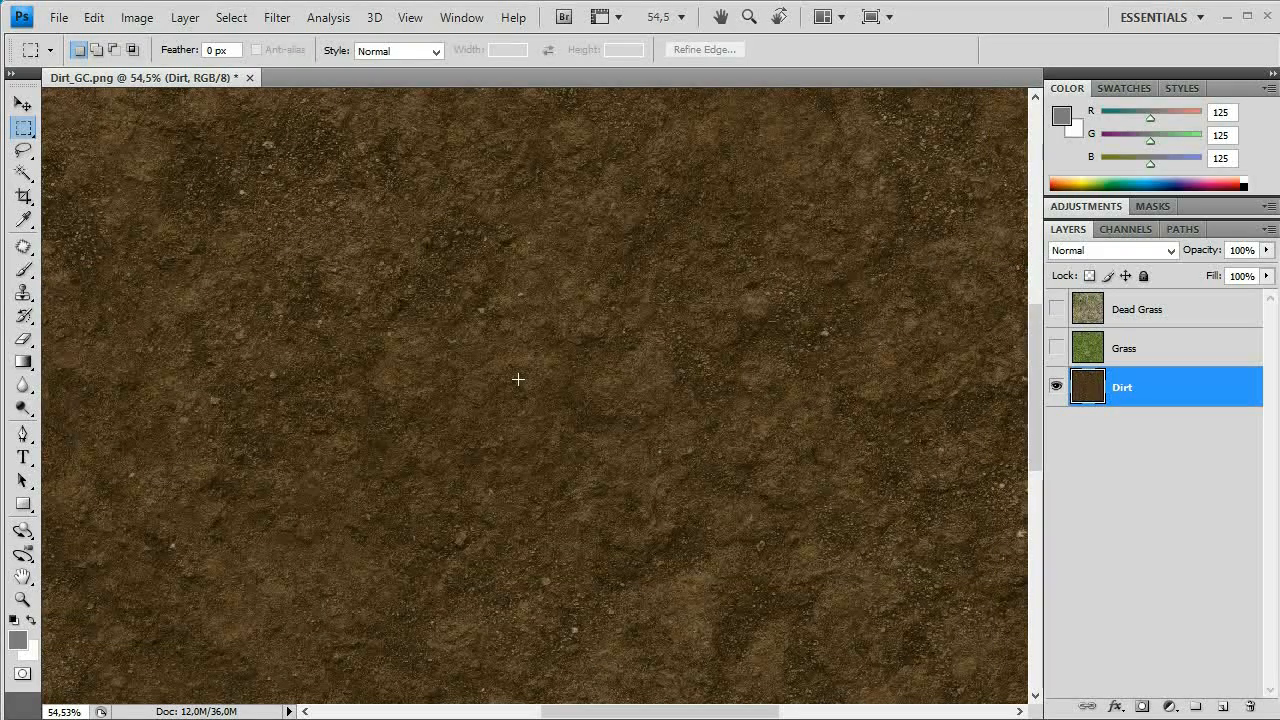
scroll(518, 379, down, 6)
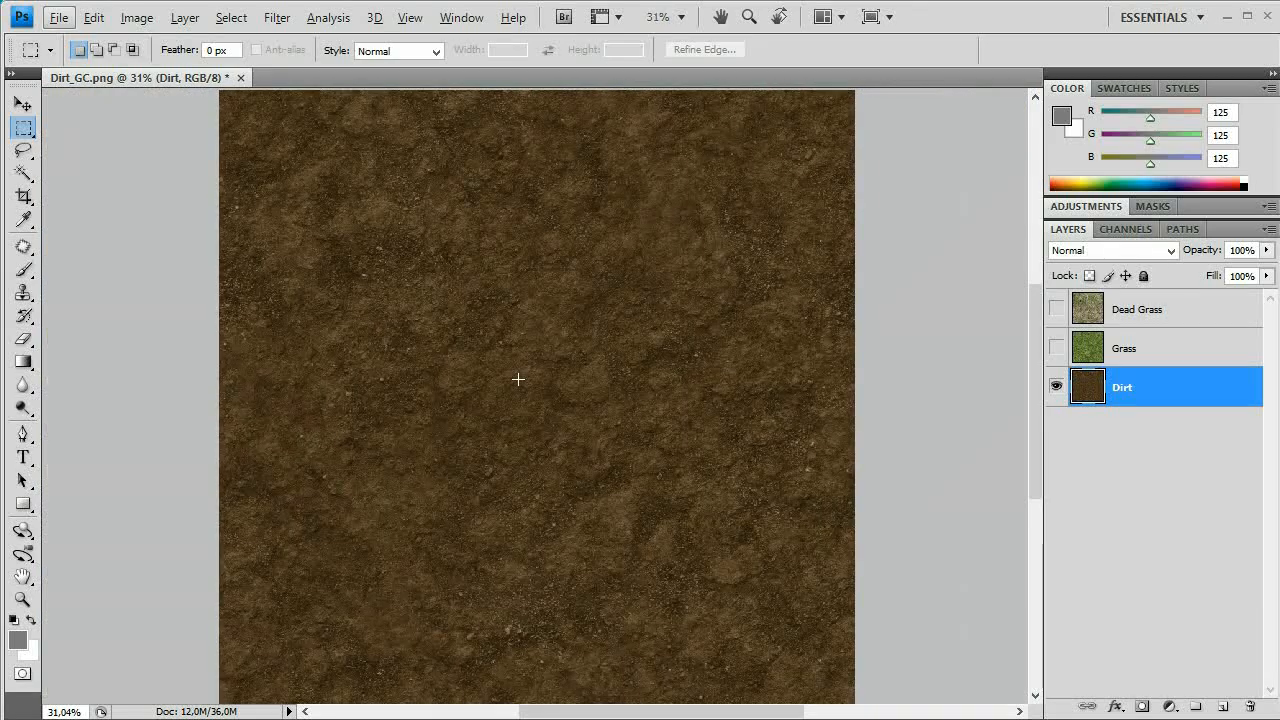
scroll(518, 379, up, 13)
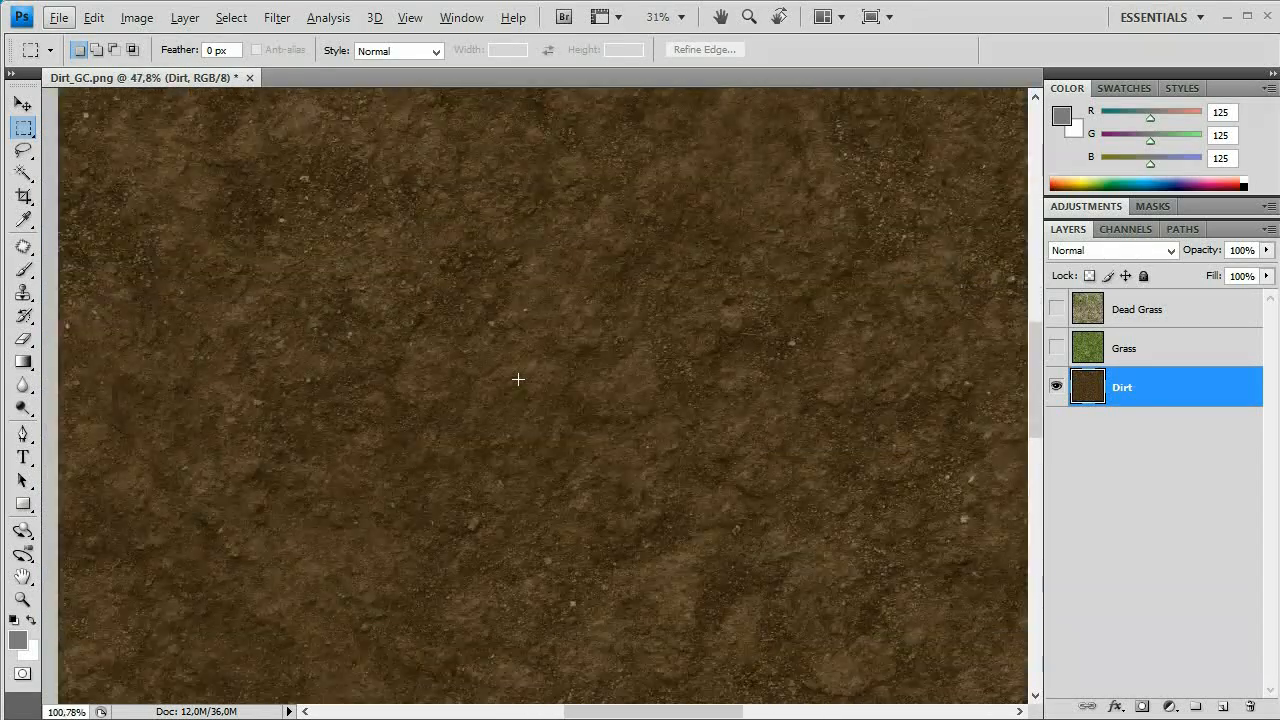
scroll(540, 429, up, 4)
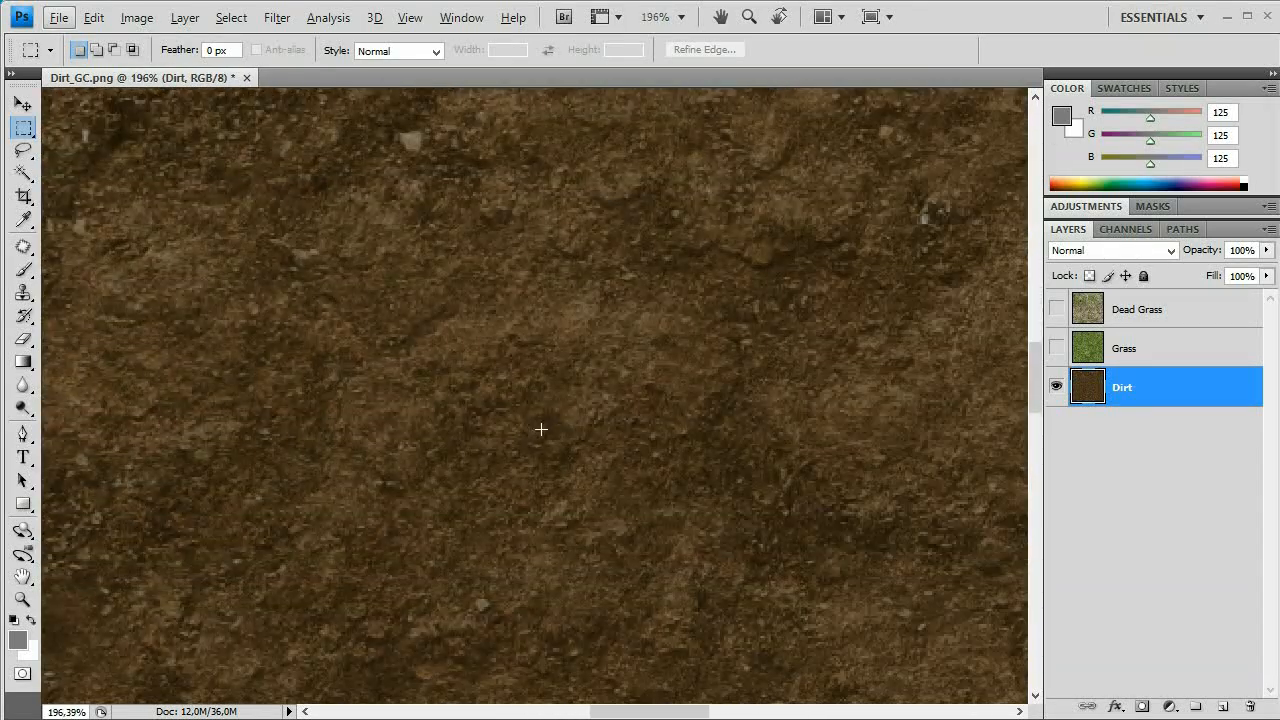
scroll(540, 429, down, 11)
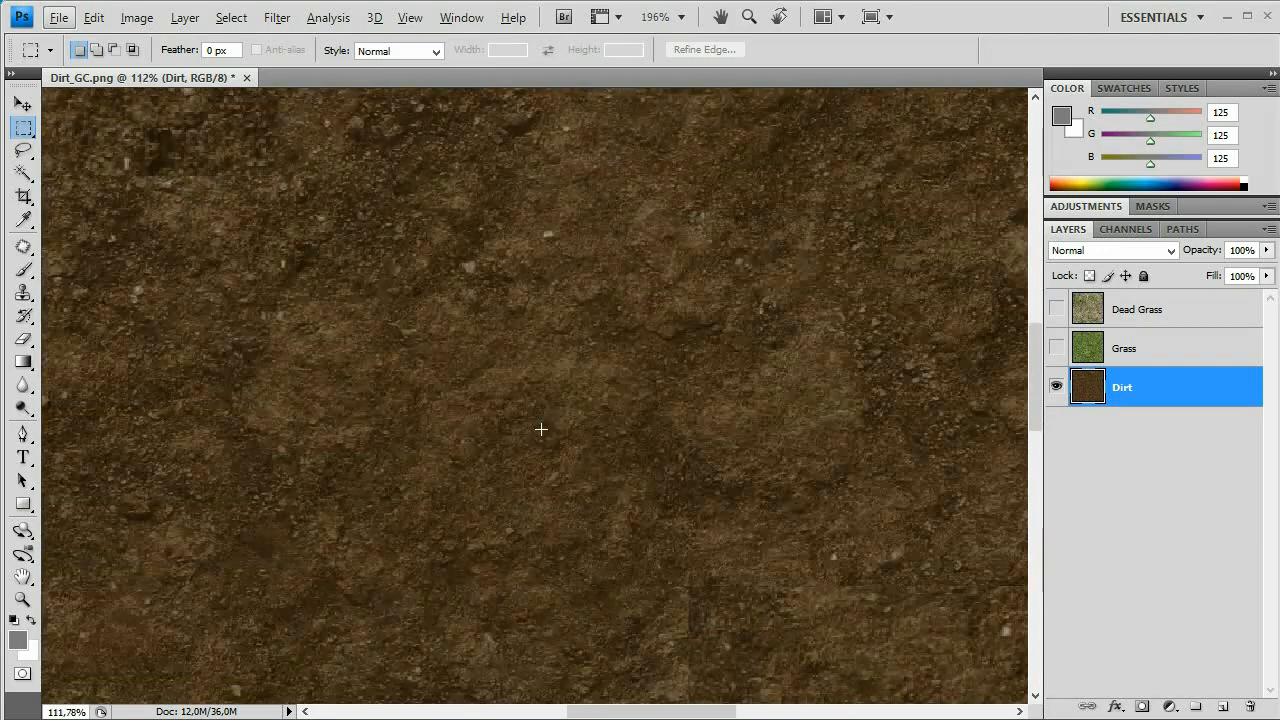
scroll(540, 429, down, 10)
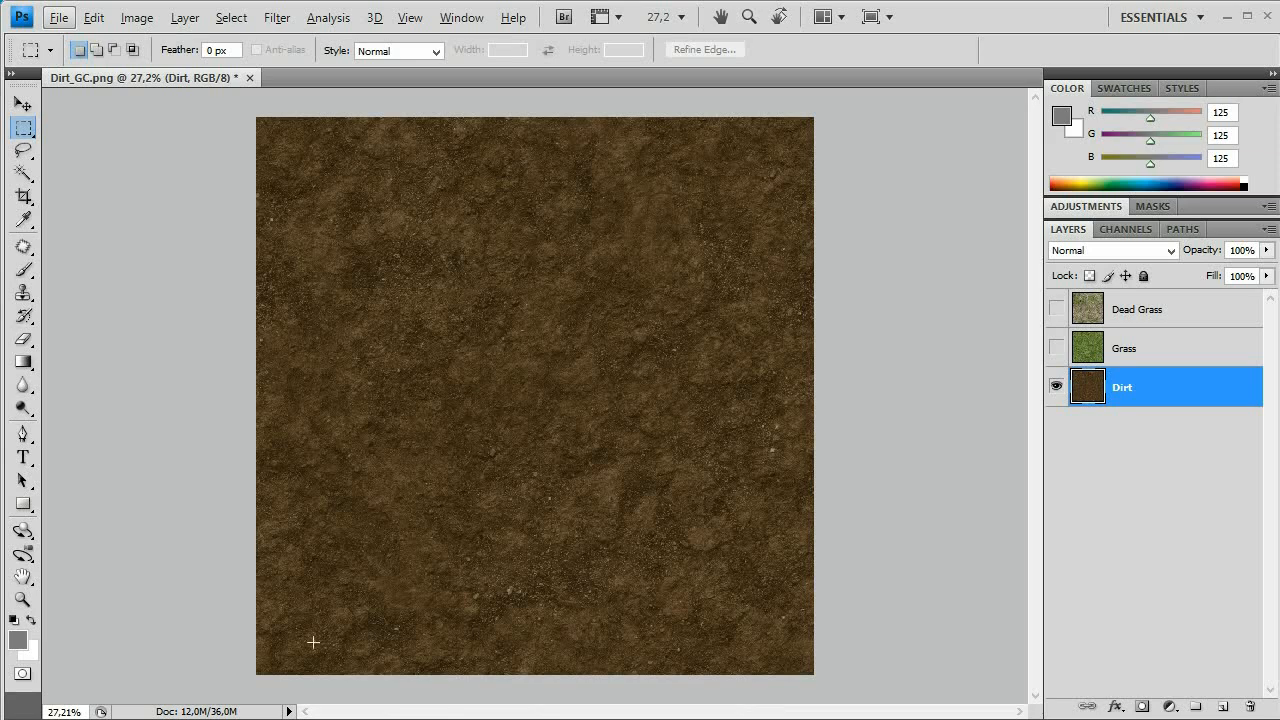
- Delete the Grass and Dead Grass layers, keeping only the Dirt layer
click(1138, 346)
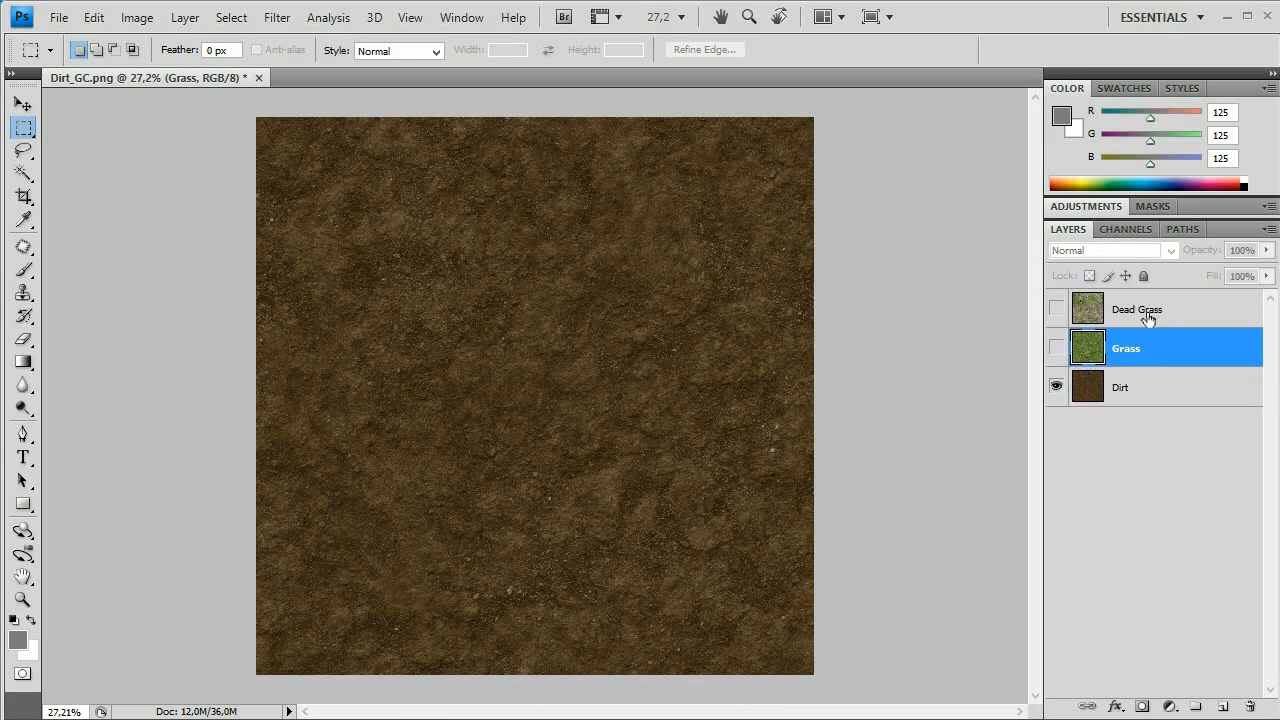
shift+click(1141, 310)
drag(1138, 312, 1250, 706)
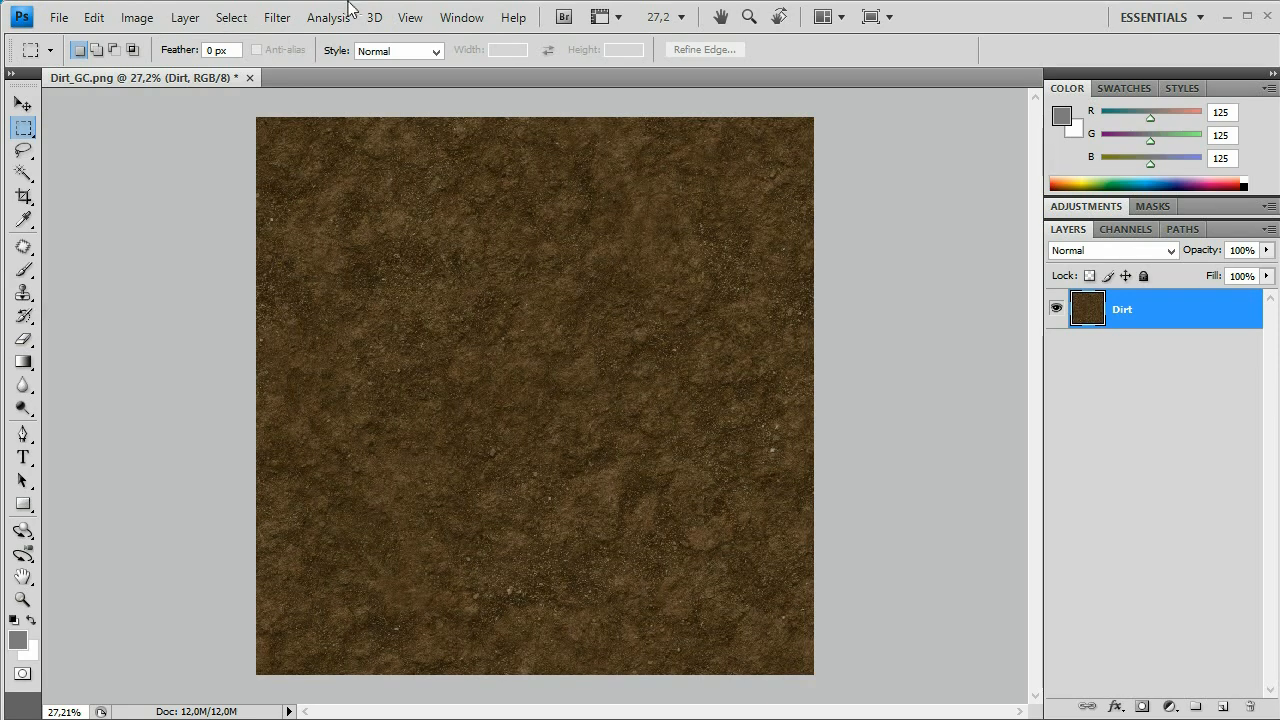
- Enlarge the canvas to 10000 x 10000 pixels with the anchor in the centre
click(137, 18)
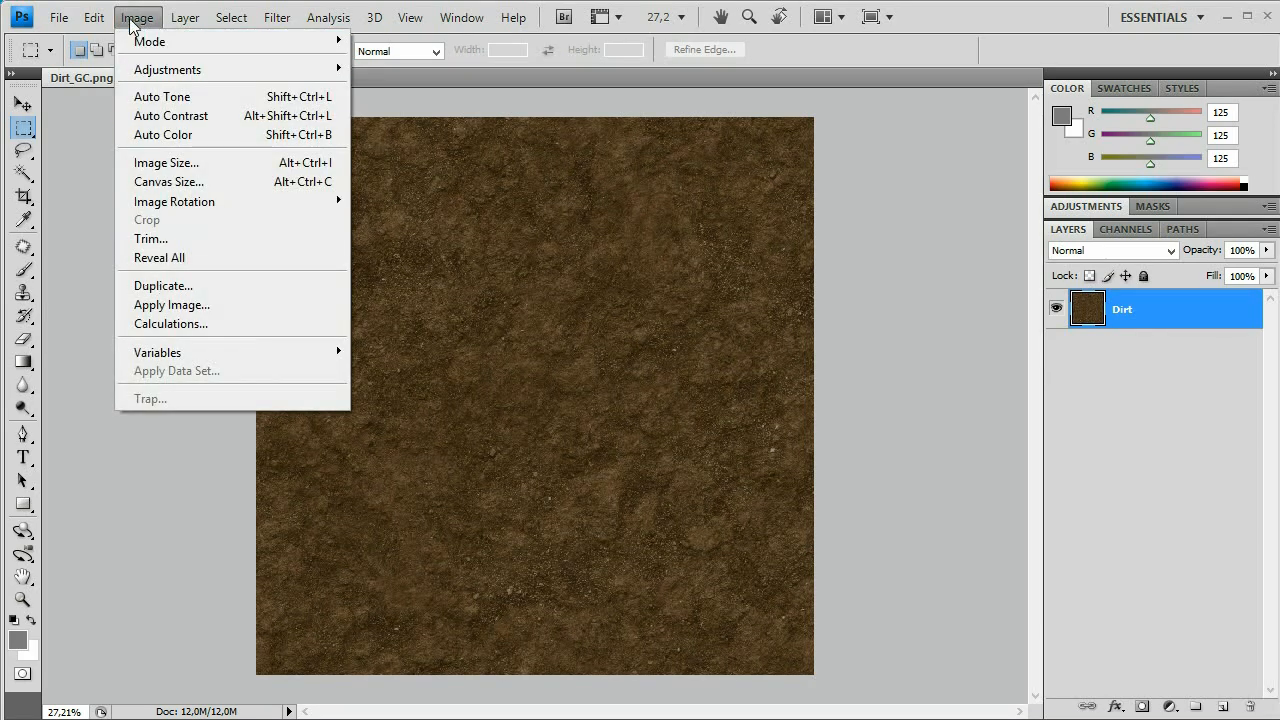
click(181, 183)
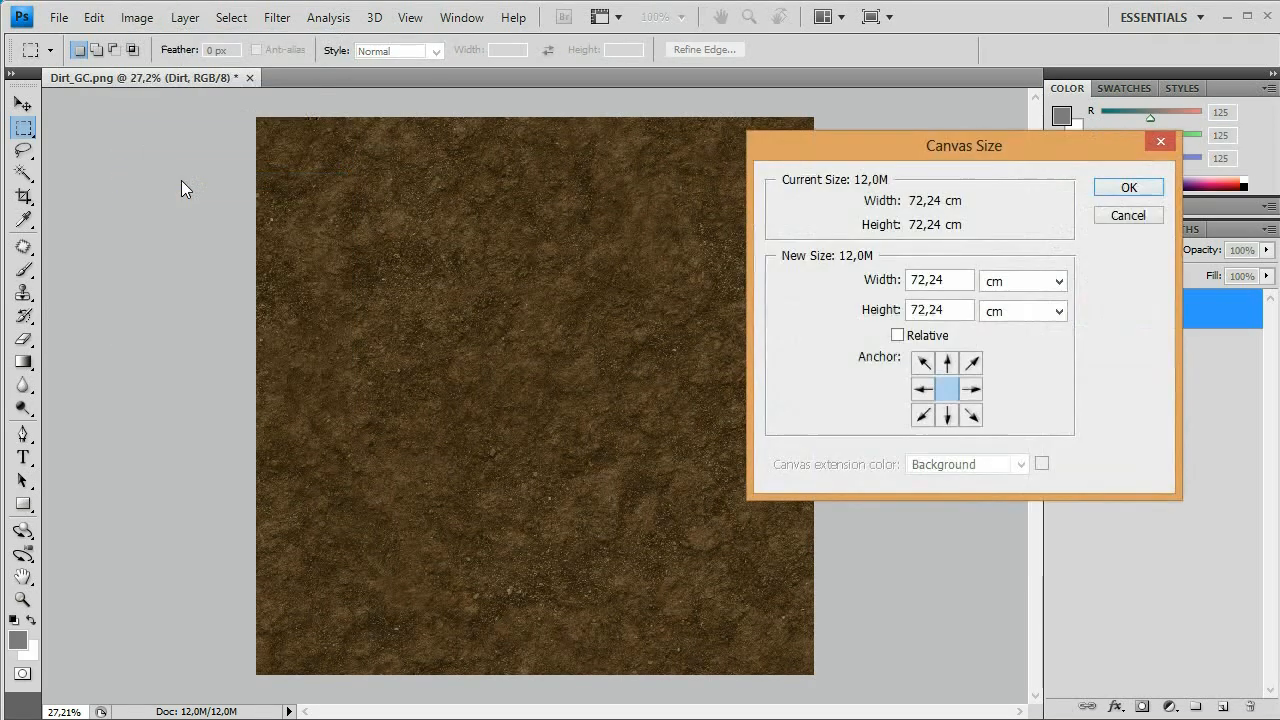
click(1015, 286)
click(1003, 318)
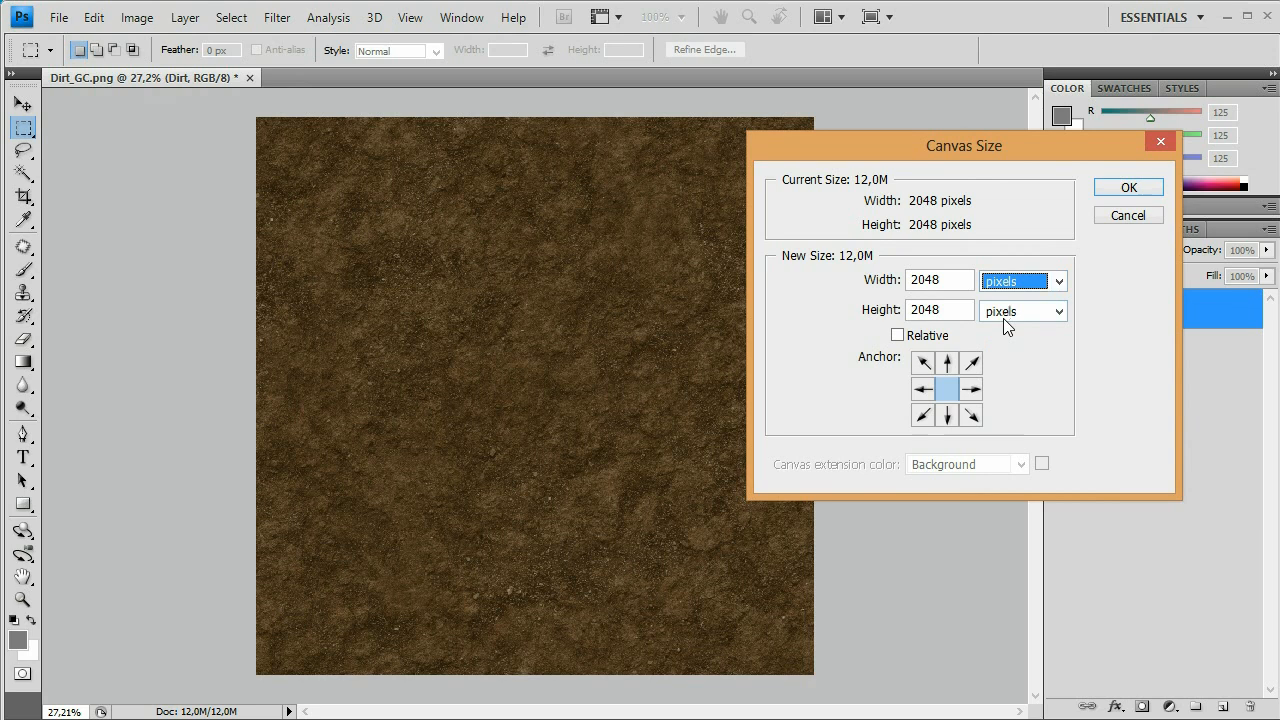
drag(944, 281, 906, 289)
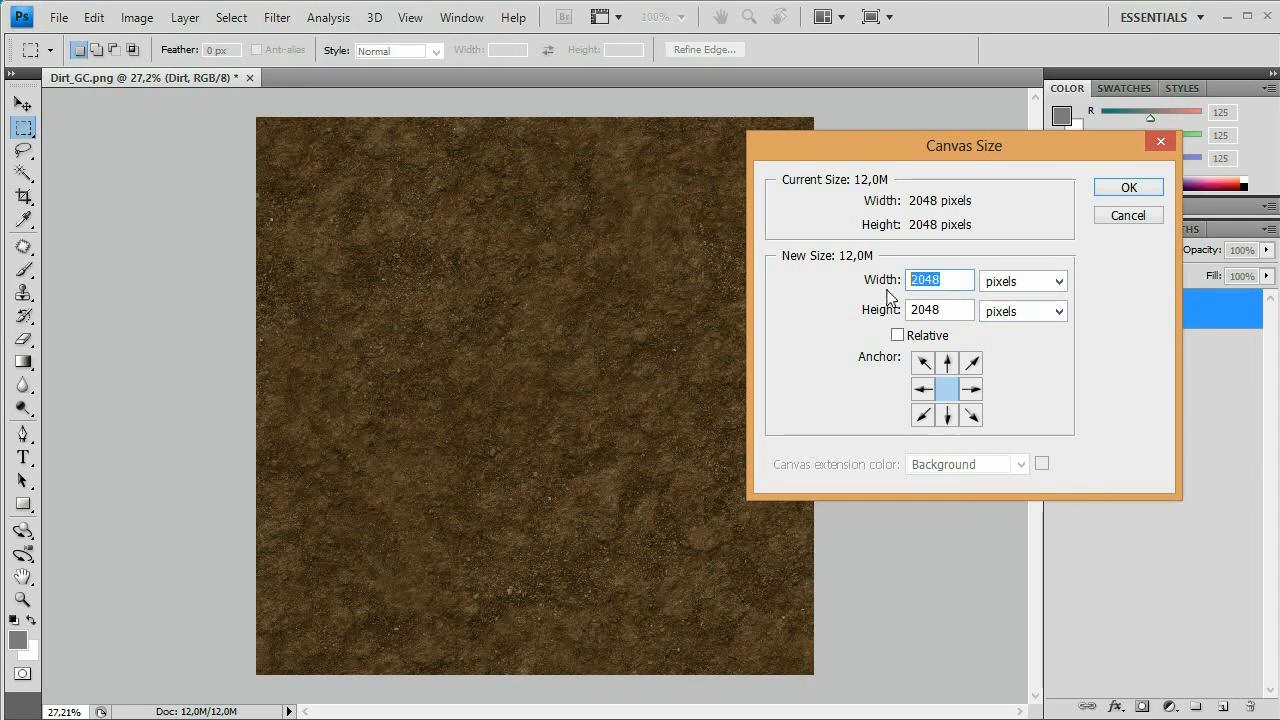
text(5000)
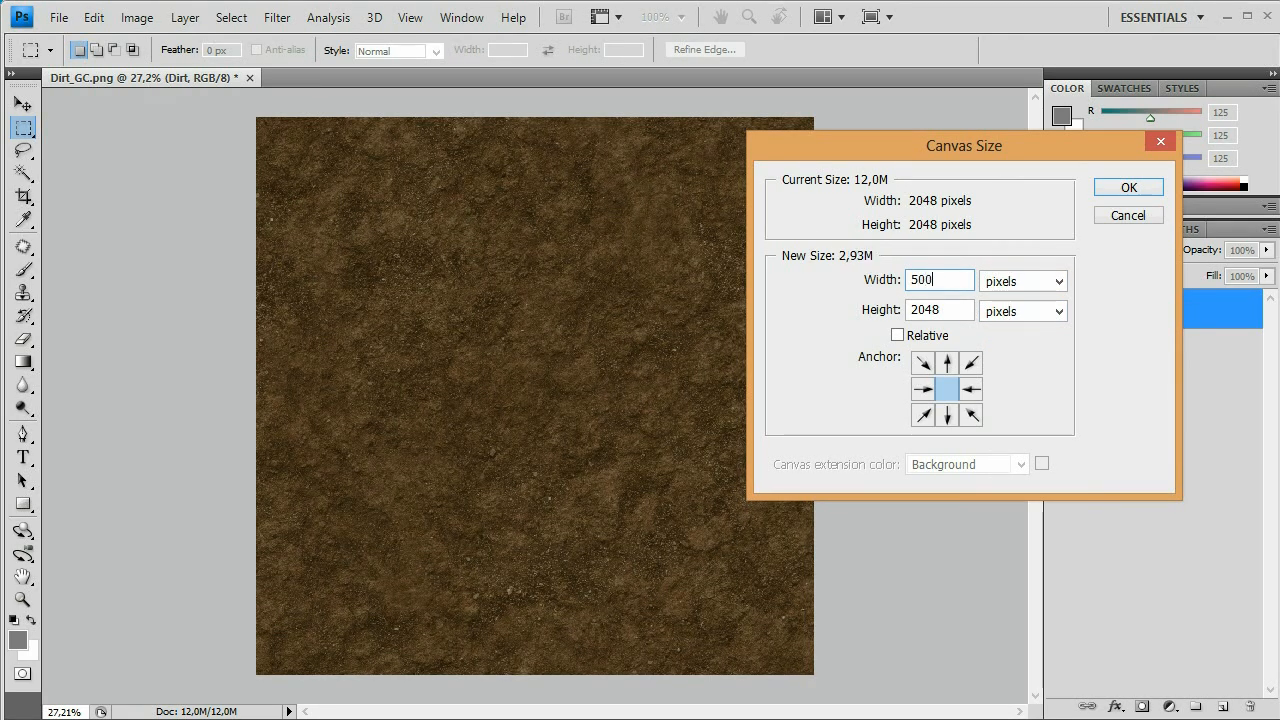
key(BackSpace)
key(BackSpace)
key(BackSpace)
key(BackSpace)
text(000)
key(Tab)
text(10000)
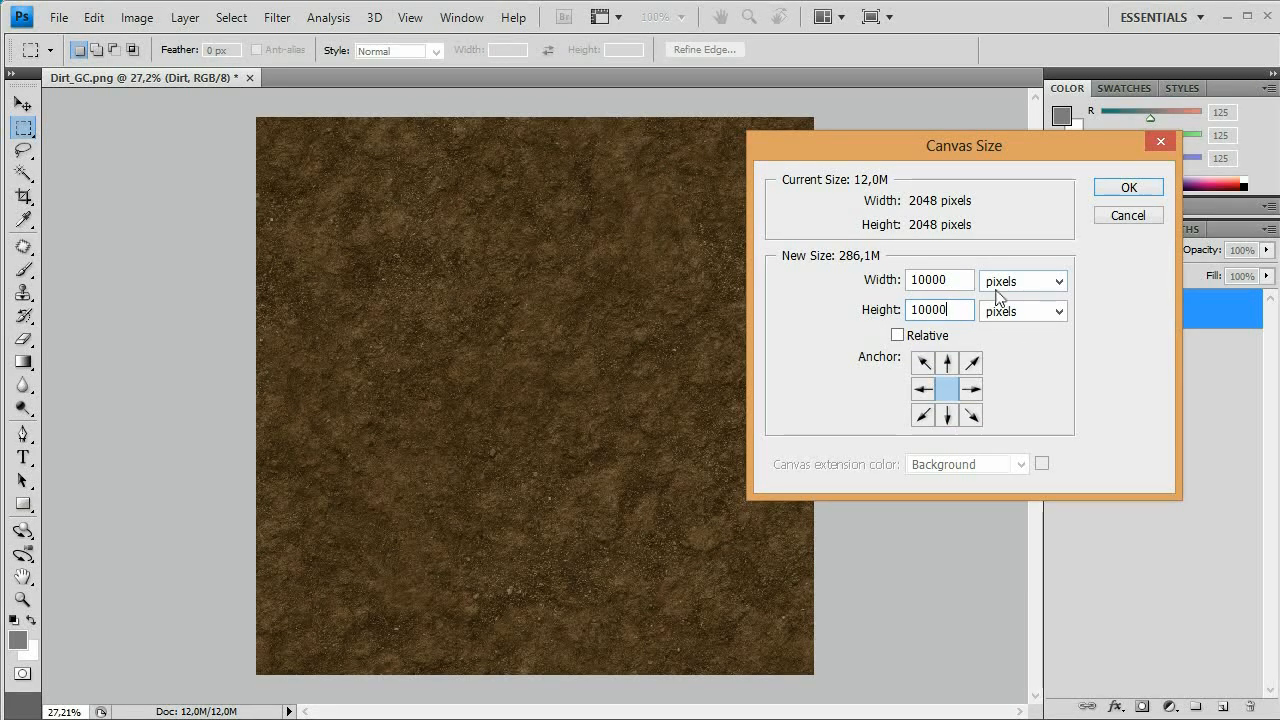
click(1127, 188)
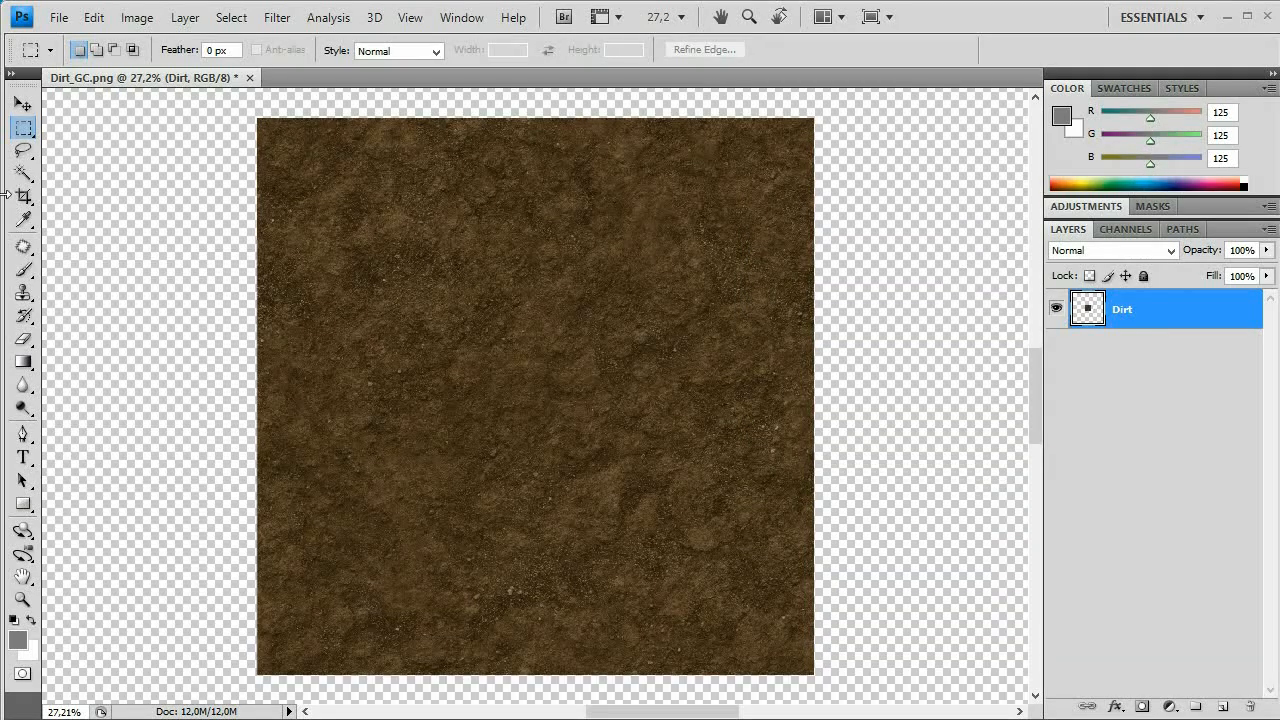
- Move the dirt tile slightly upward on the enlarged canvas with the Move tool
click(23, 104)
drag(516, 484, 516, 468)
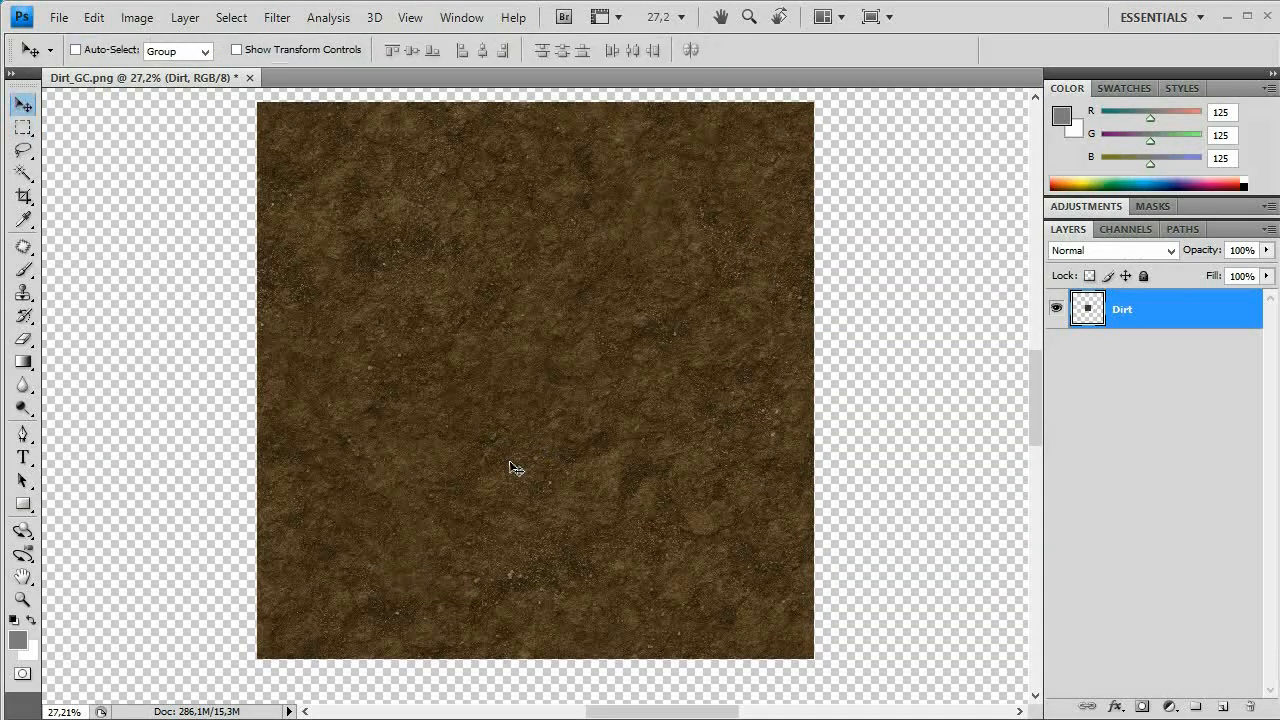
scroll(516, 468, down, 5)
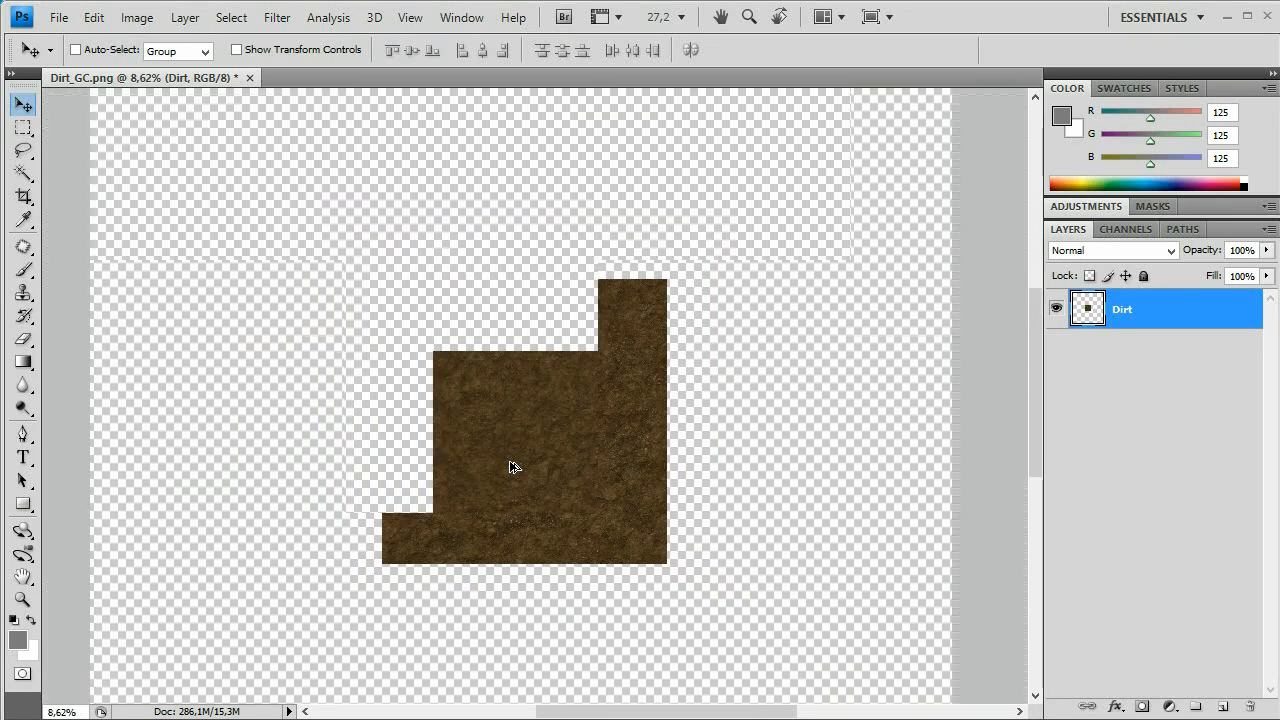
scroll(512, 467, down, 2)
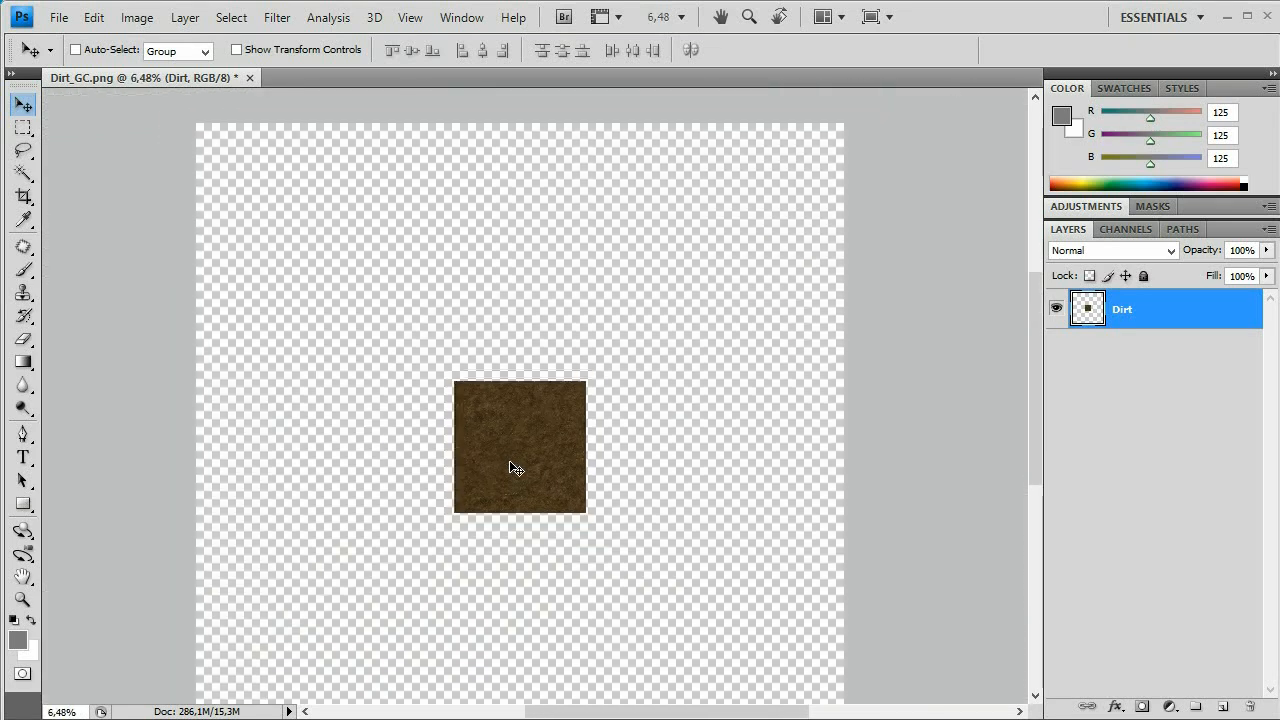
scroll(506, 366, down, 1)
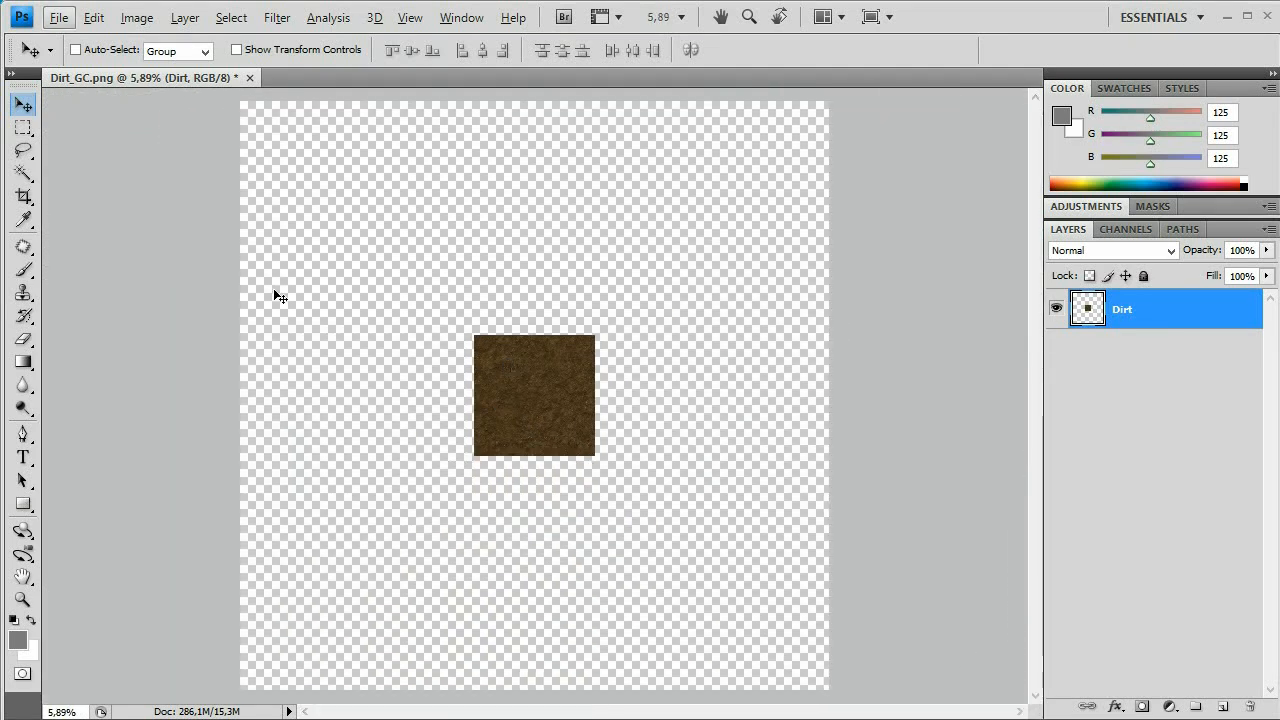
- Select the dirt tile by inverting a Magic Wand selection of the transparent area, and move it into the canvas's top-left corner
click(24, 174)
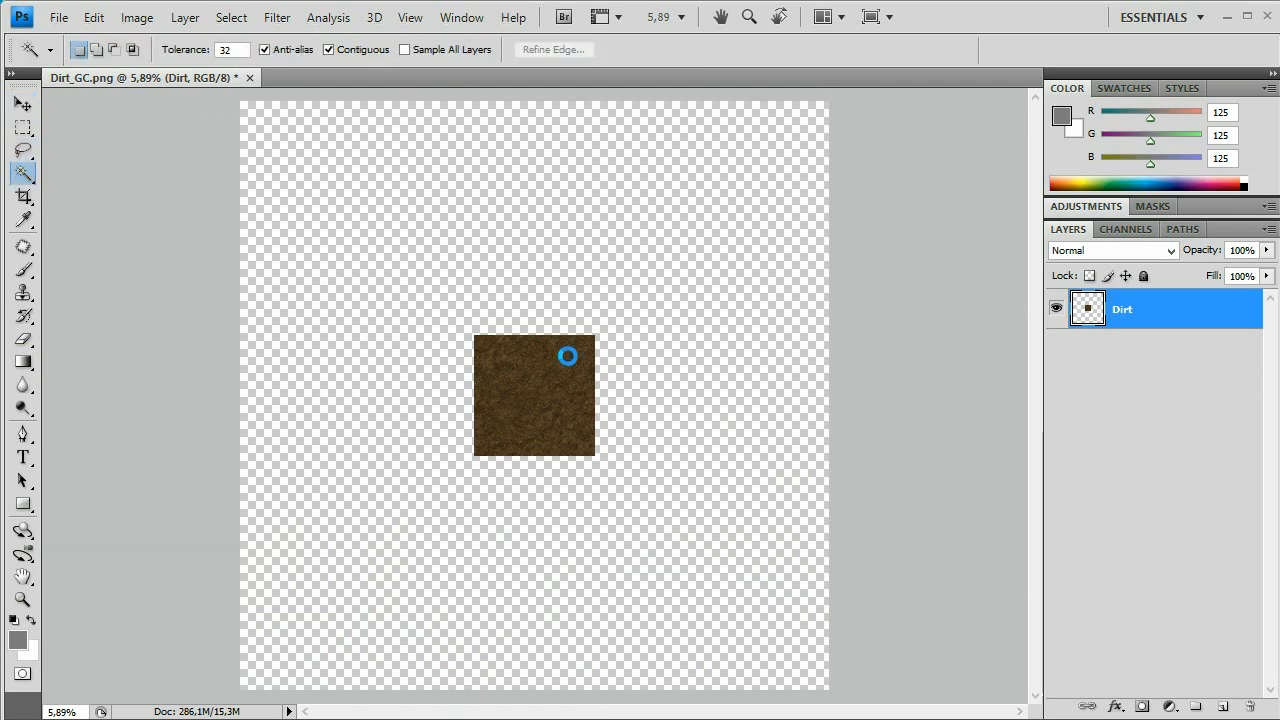
click(517, 267)
click(185, 17)
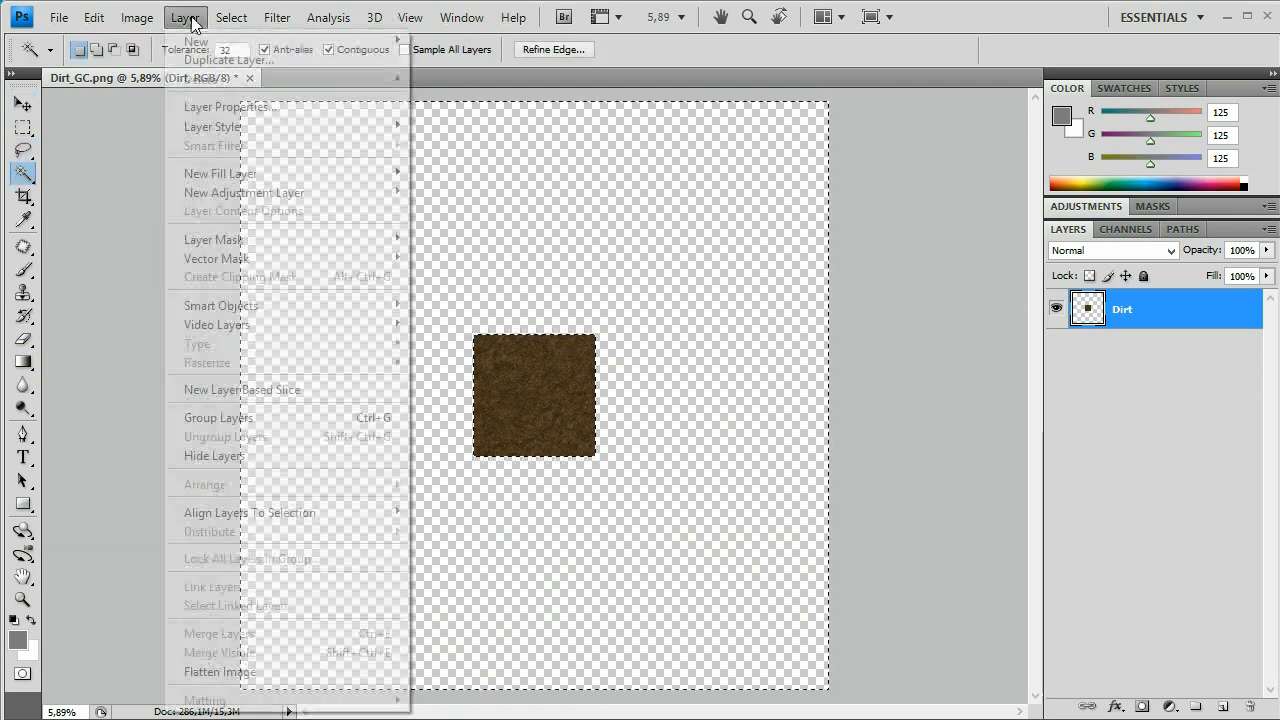
mouse_move(231, 17)
click(250, 98)
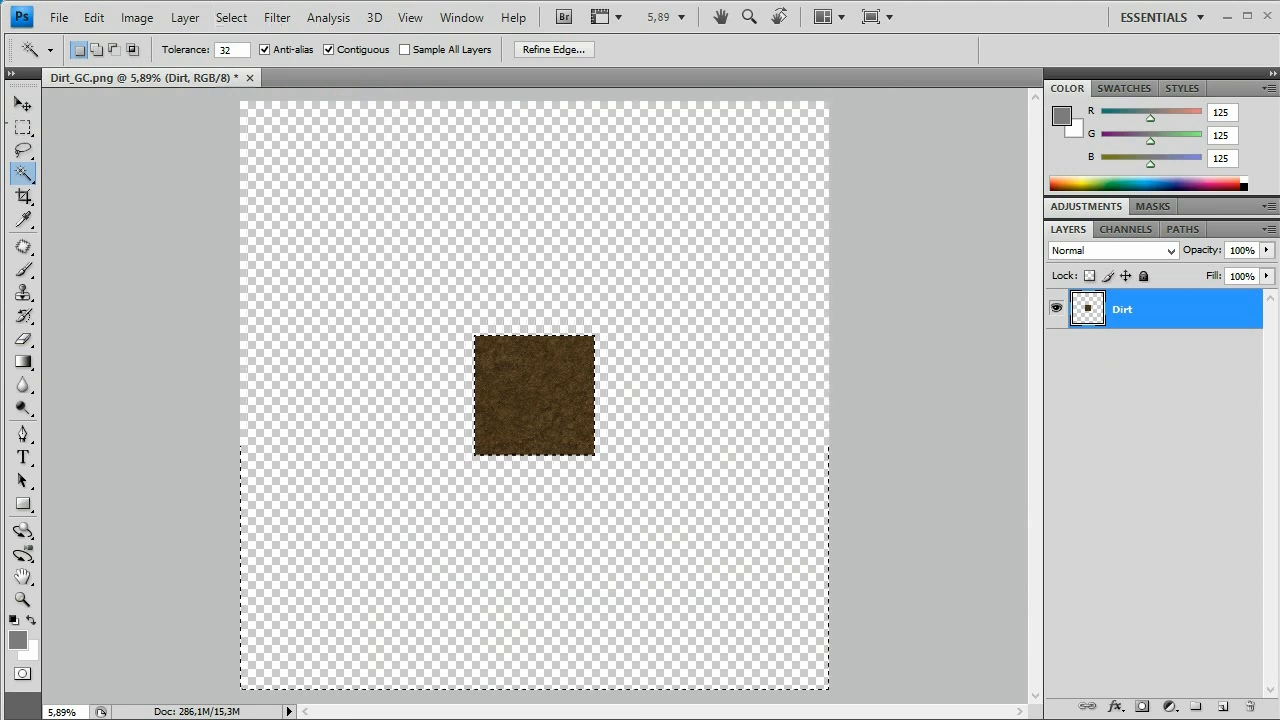
key(v)
drag(566, 411, 325, 178)
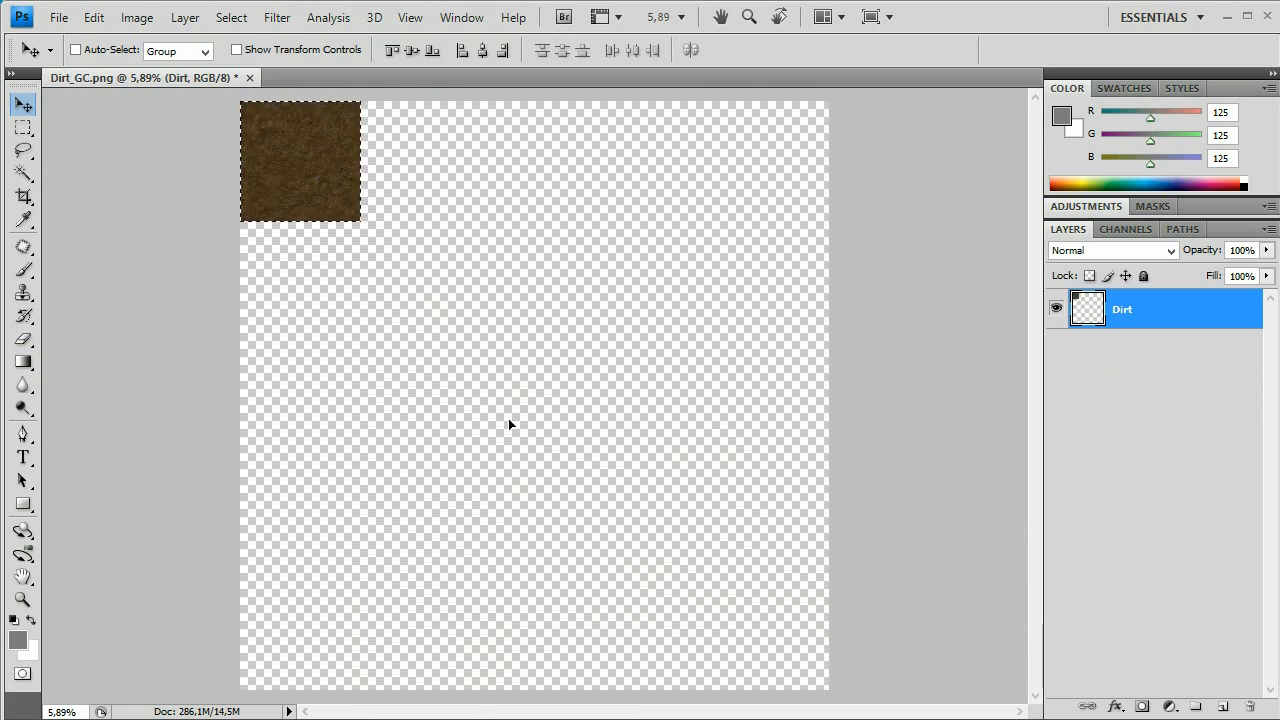
key(ctrl+d)
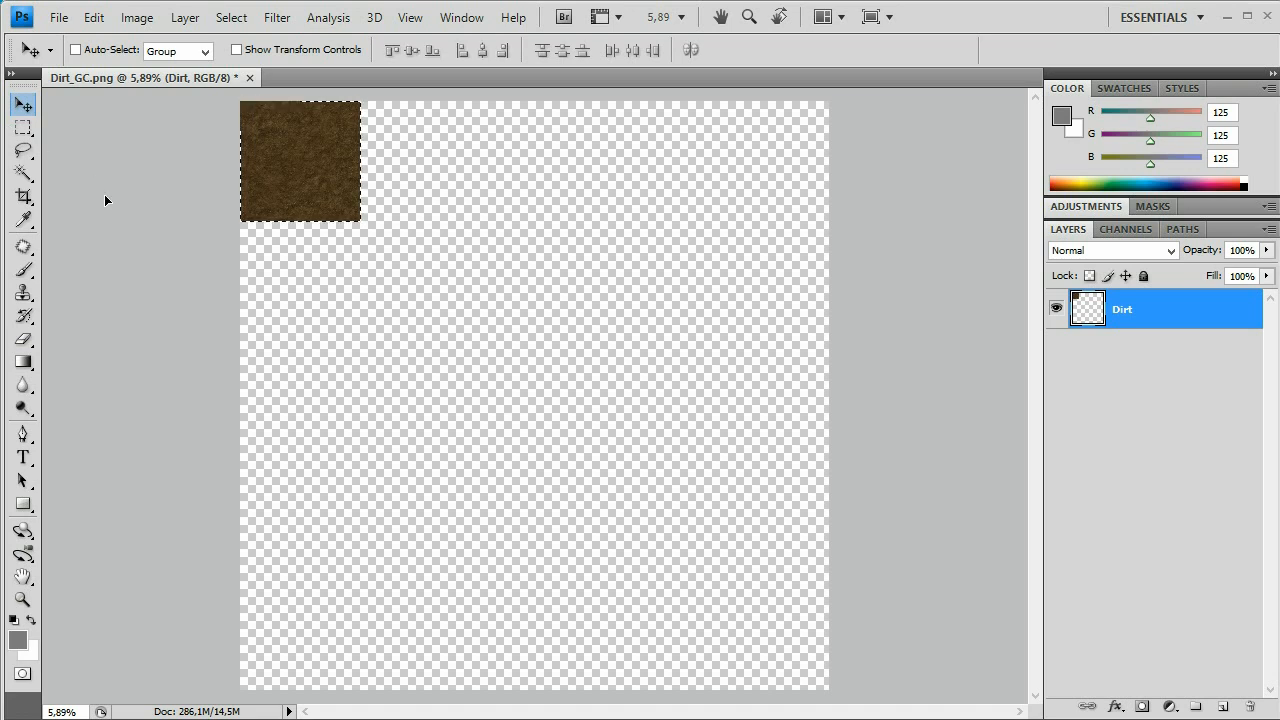
- Scale the dirt tile proportionally to 66% with Free Transform, keeping it in the canvas's top-left corner, and apply the transformation
key(ctrl+t)
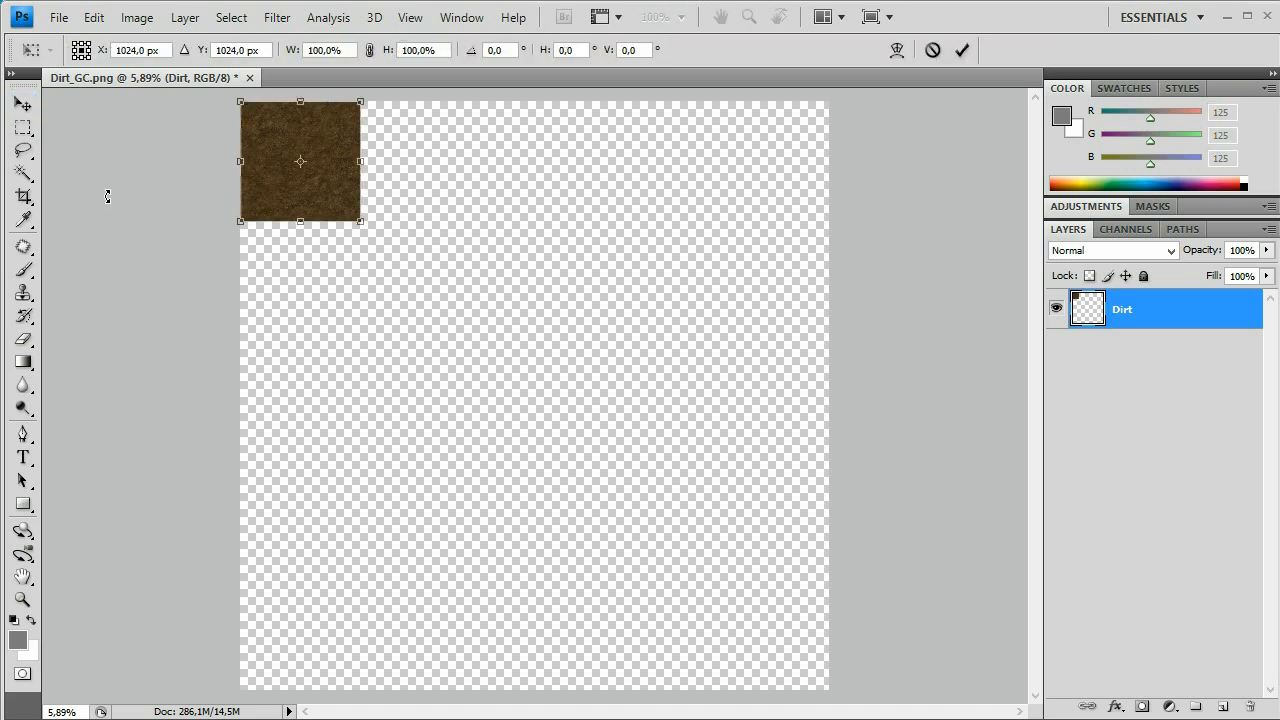
drag(362, 225, 308, 198)
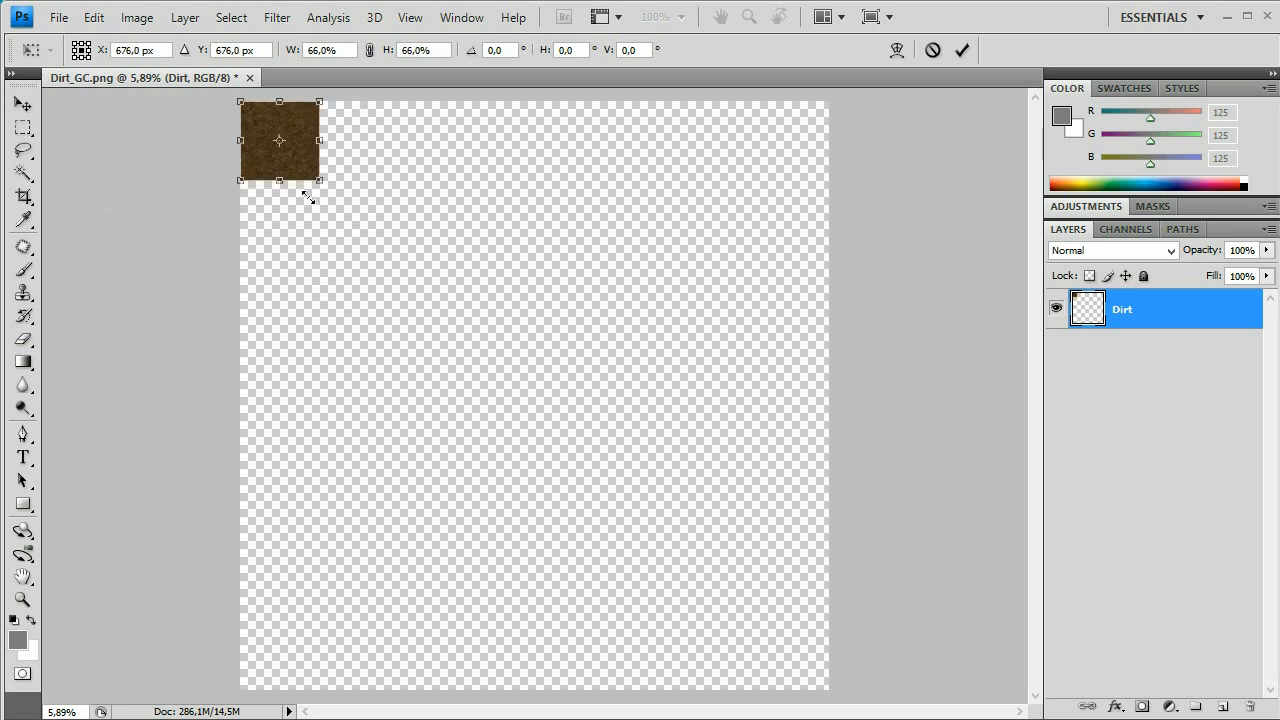
drag(308, 197, 308, 197)
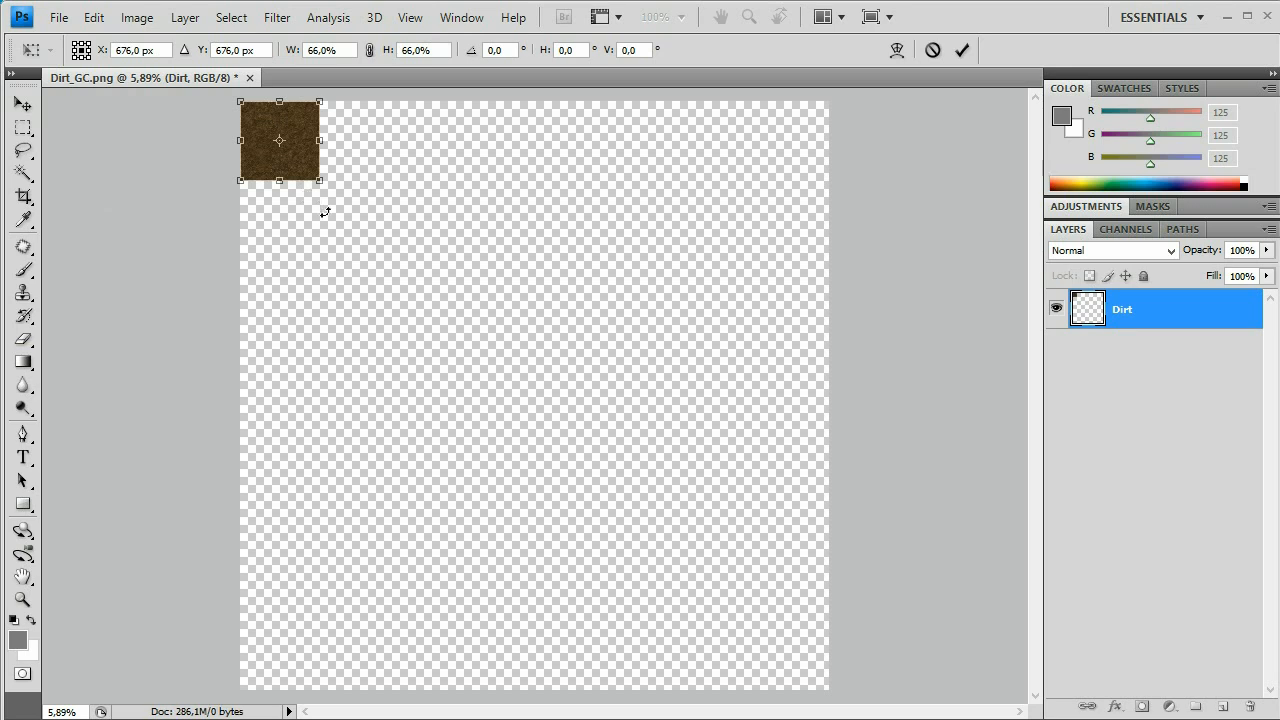
click(20, 104)
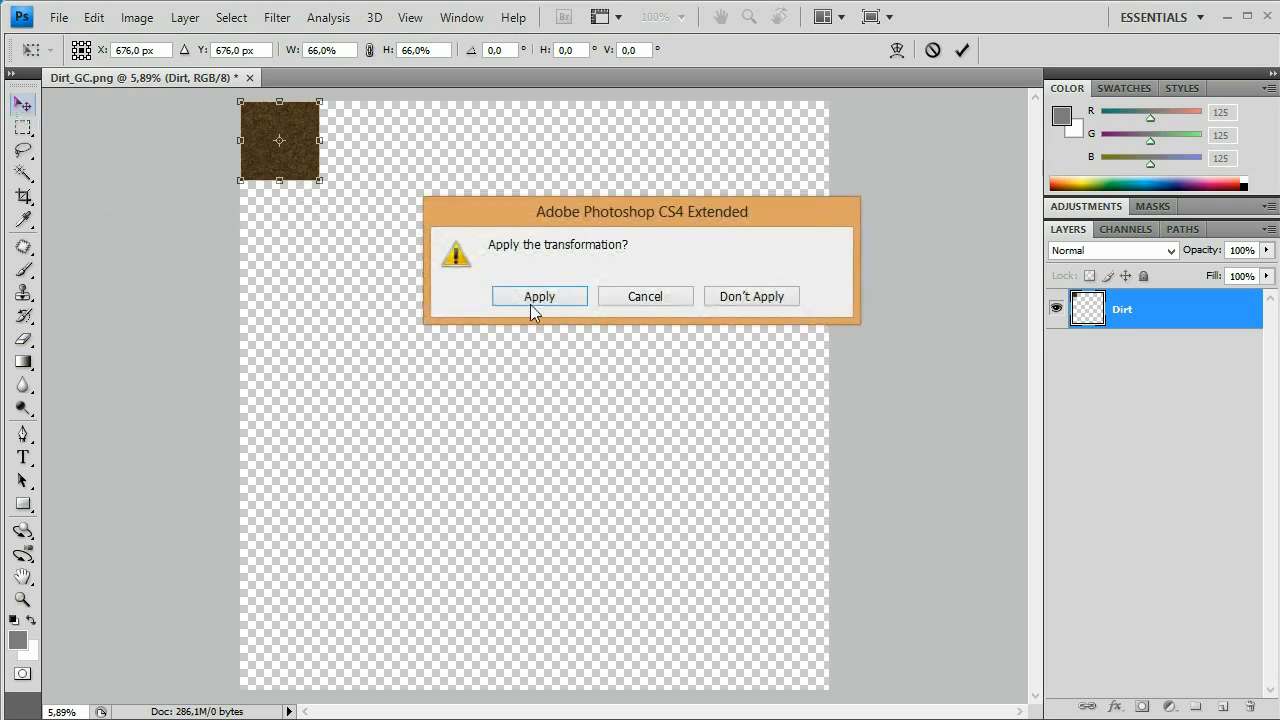
click(535, 298)
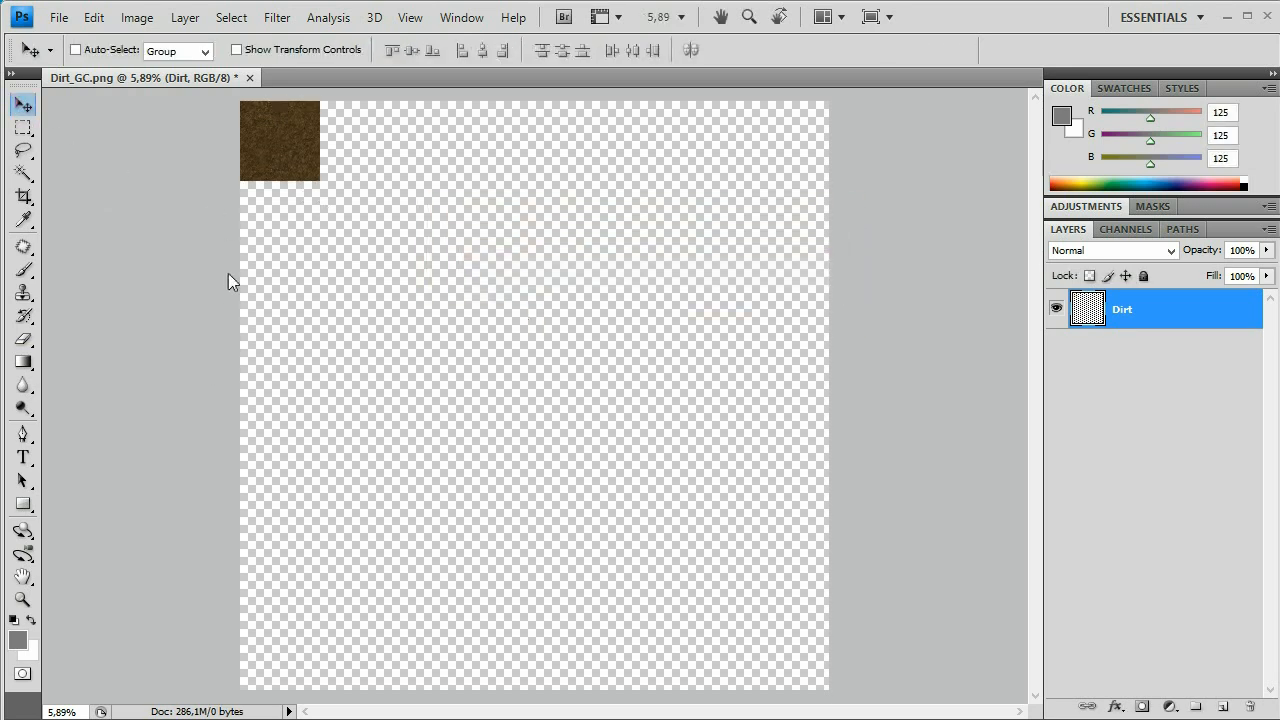
- Duplicate the dirt tile with the Move tool and place the copy directly to the right of the original, aligned with the canvas's upper edge
scroll(277, 101, up, 1)
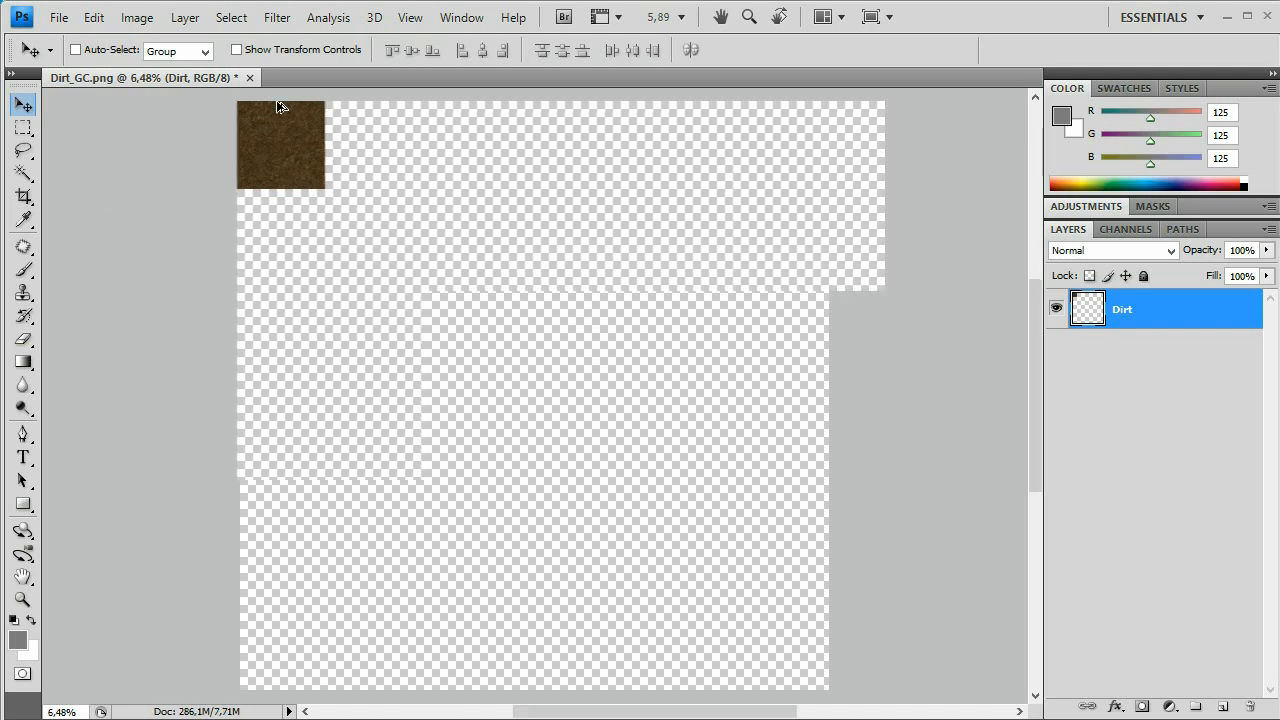
scroll(280, 117, up, 3)
key(alt)
scroll(350, 245, down, 3)
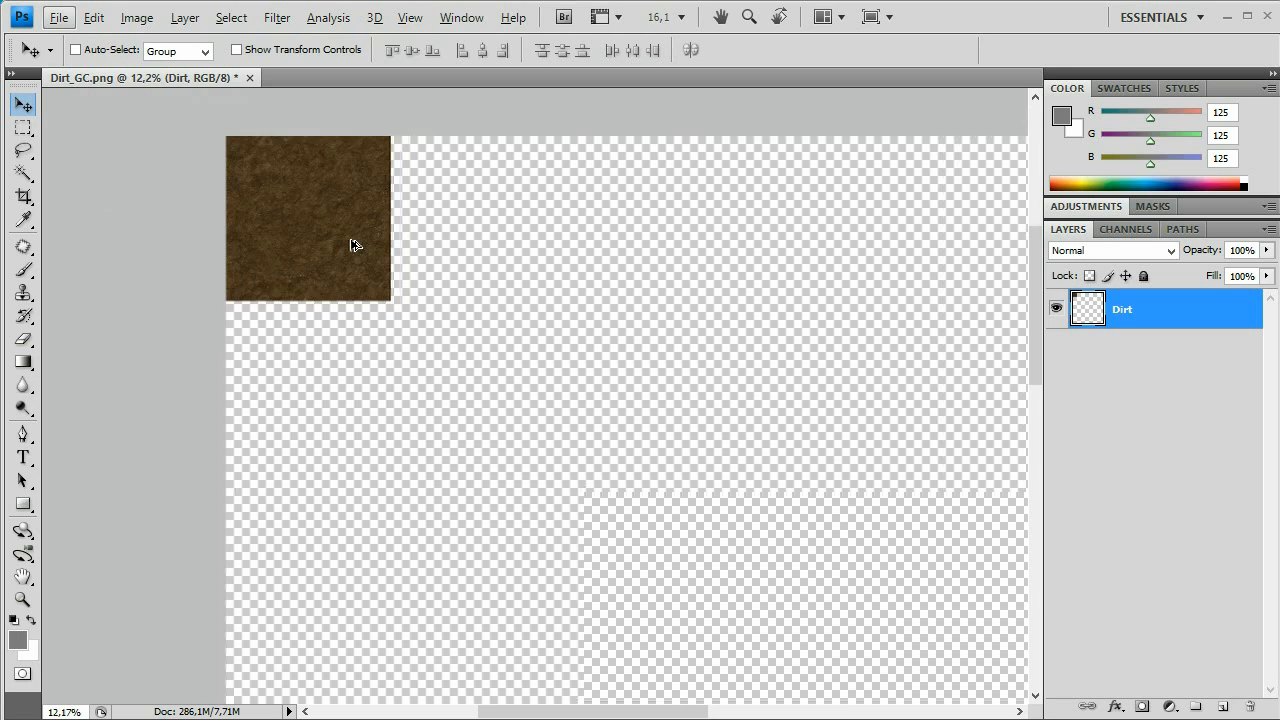
scroll(270, 295, down, 2)
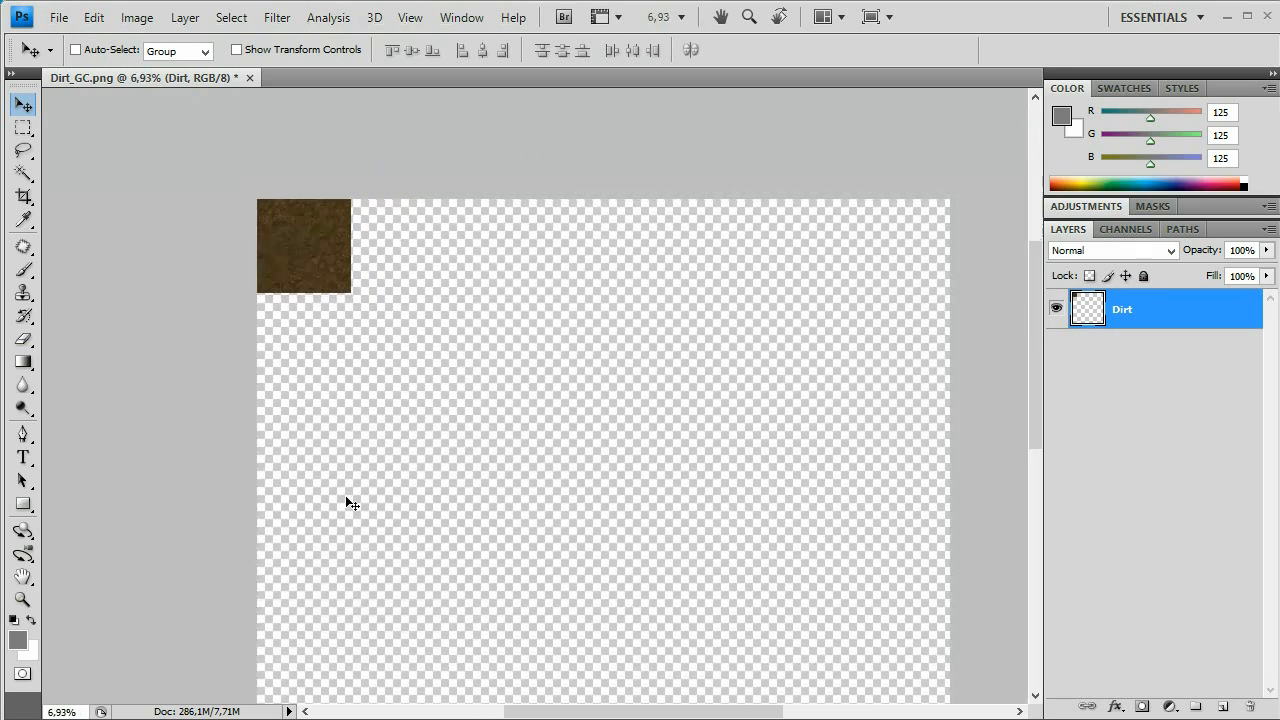
scroll(258, 200, up, 4)
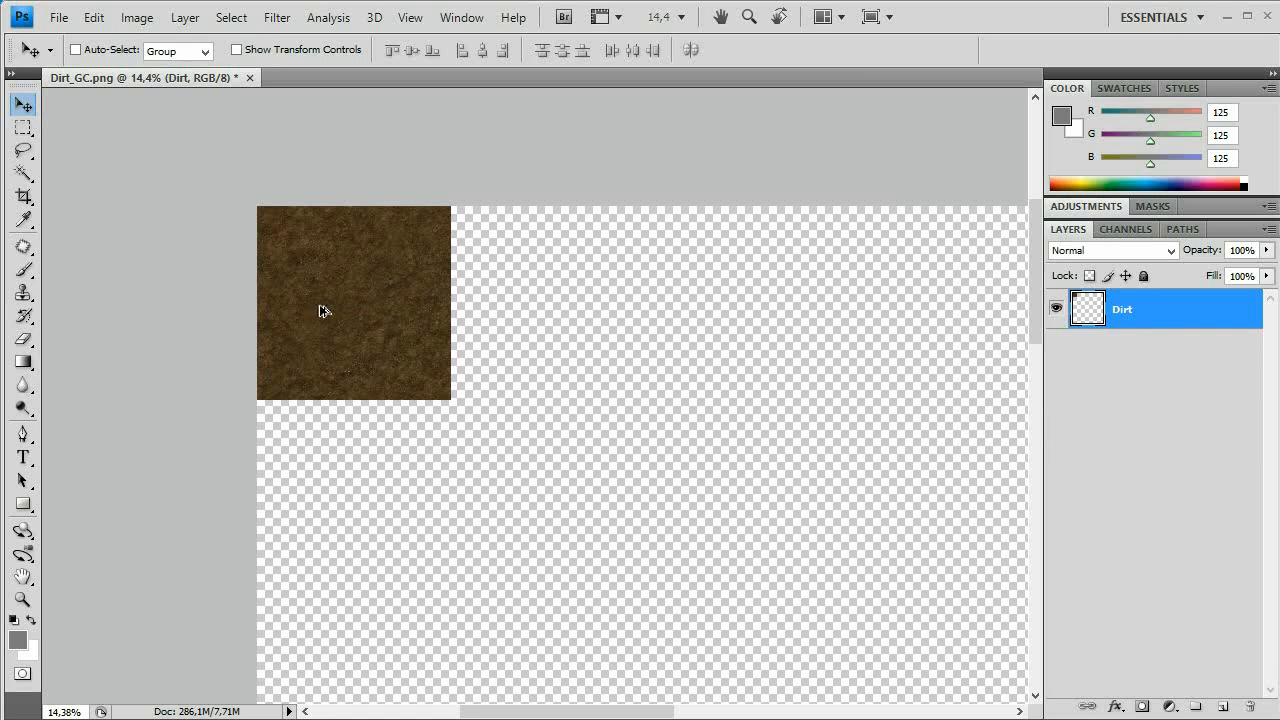
drag(366, 314, 526, 311)
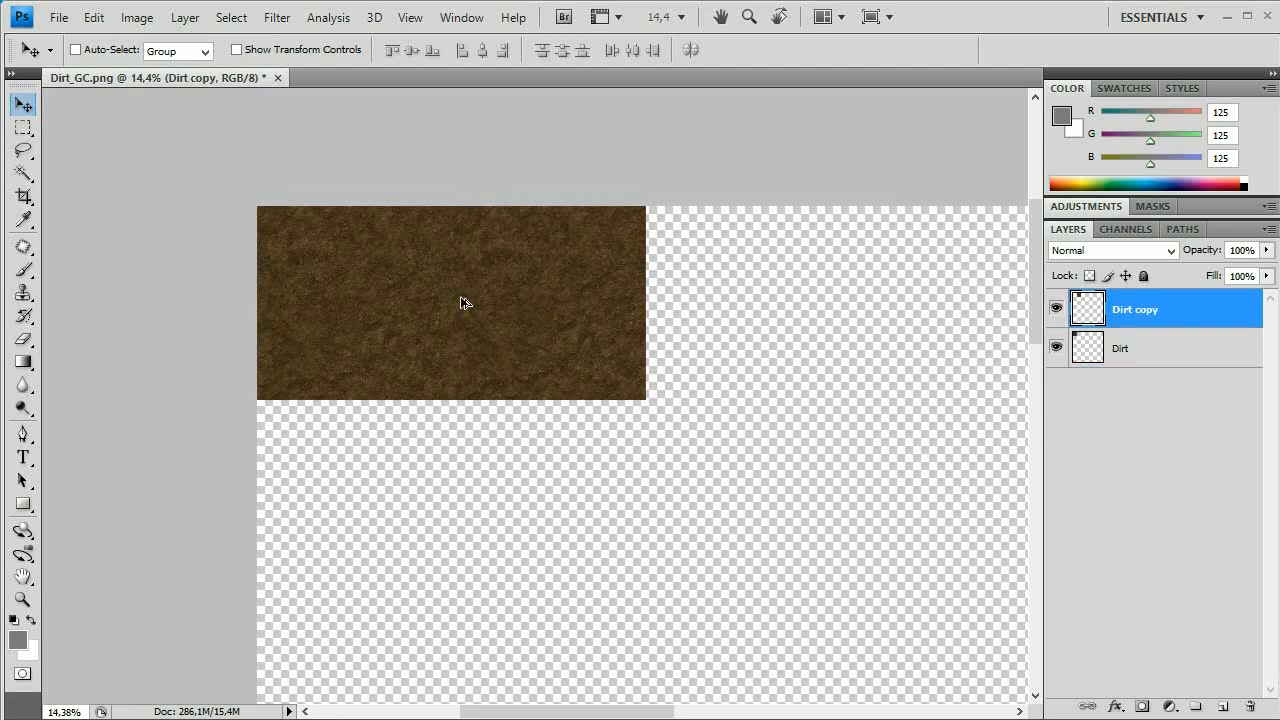
- Inspect the seam between the two dirt tiles up close and nudge the copy left until the gap closes
scroll(434, 261, up, 5)
scroll(434, 262, up, 3)
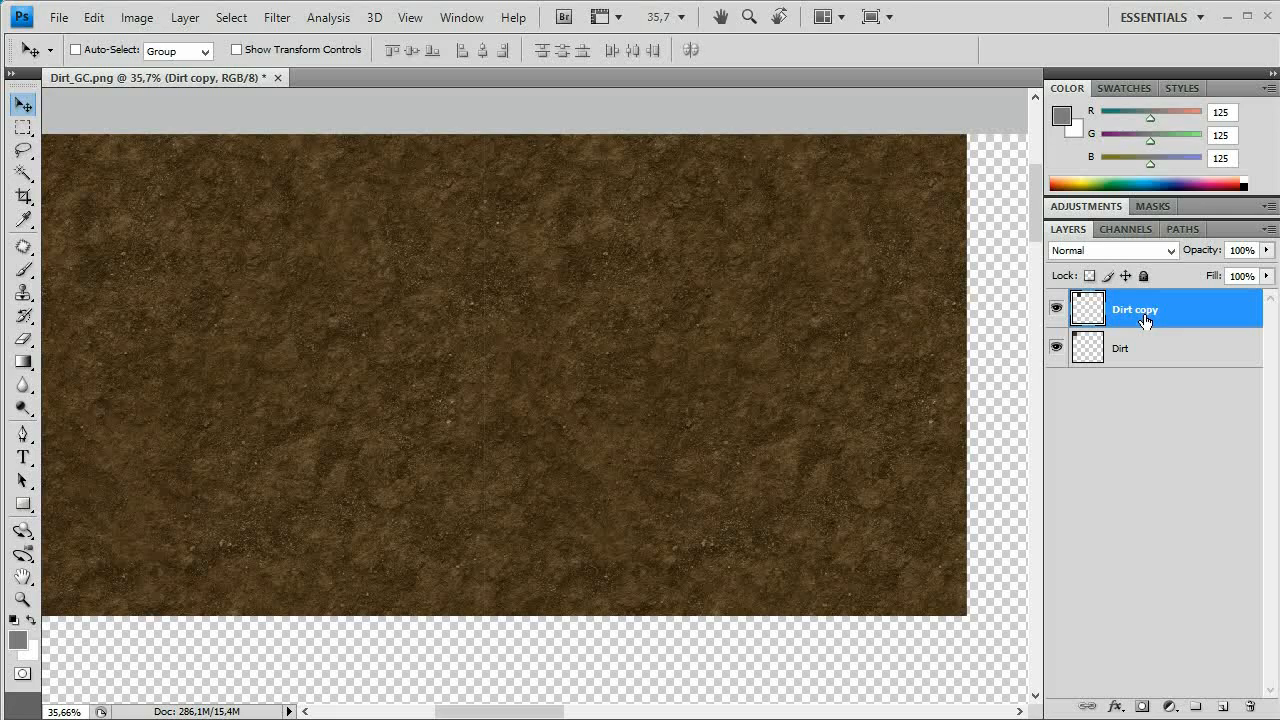
scroll(458, 390, up, 9)
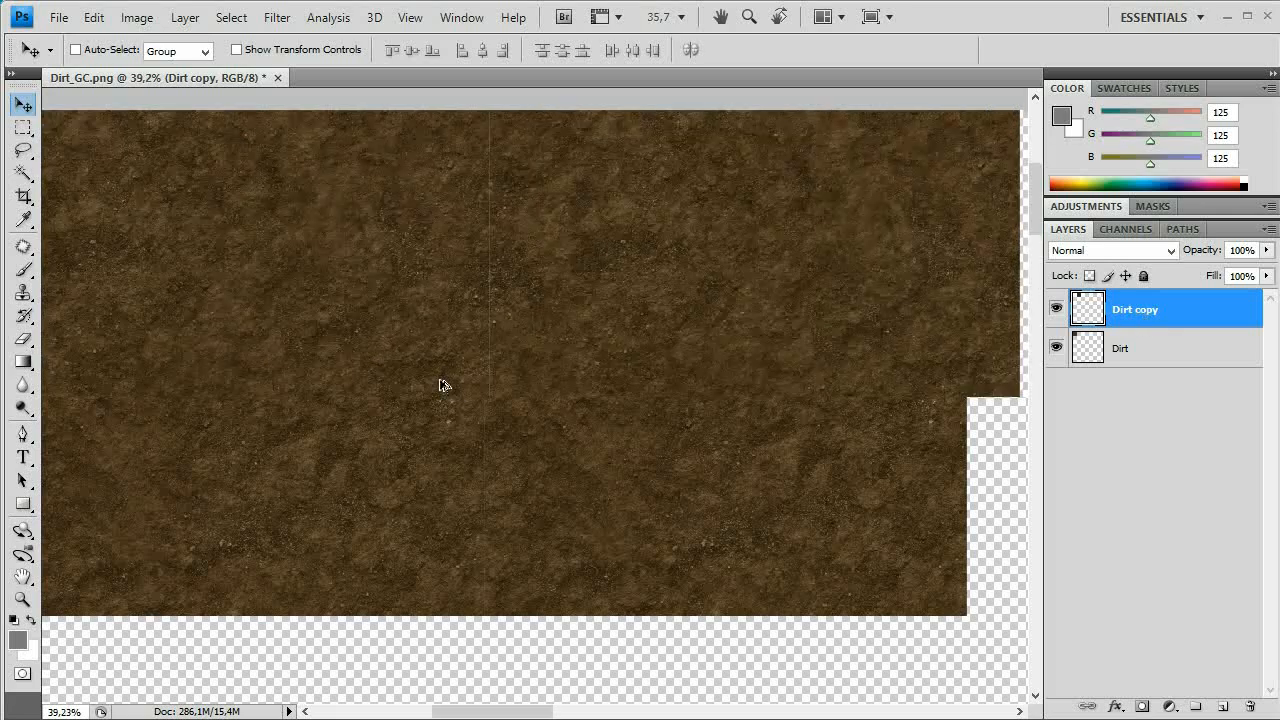
scroll(573, 315, up, 6)
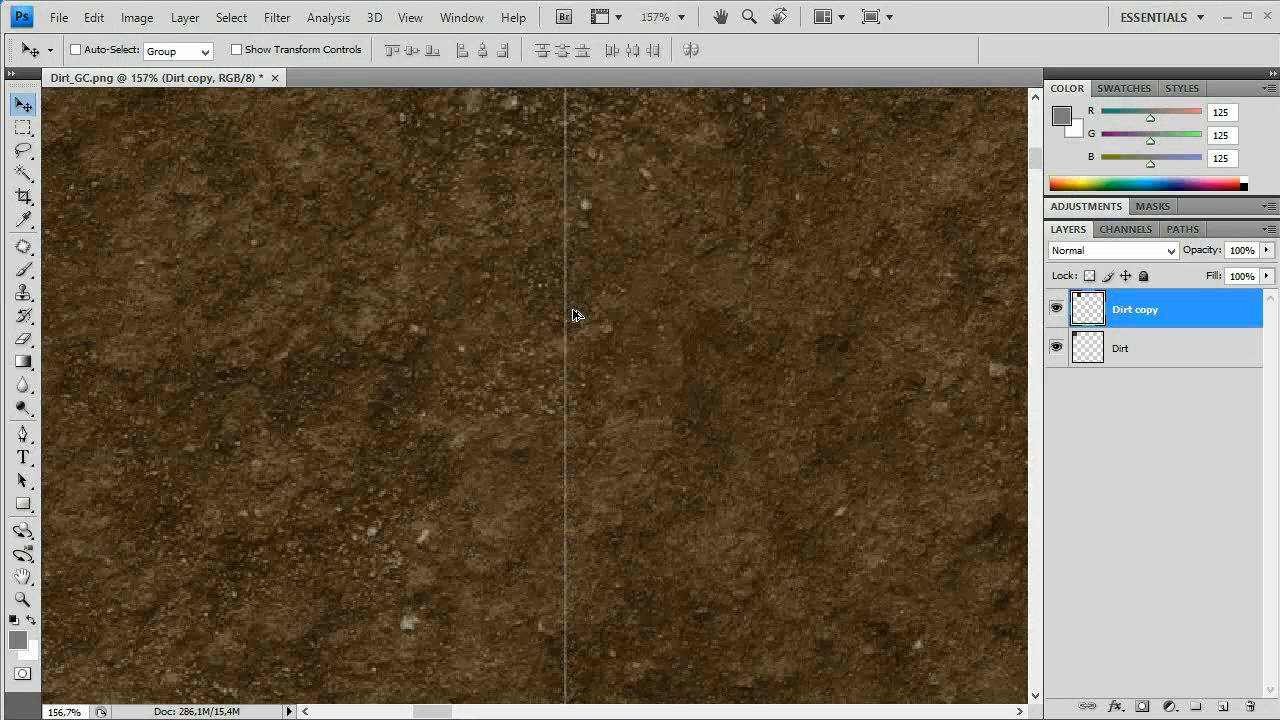
scroll(577, 316, up, 13)
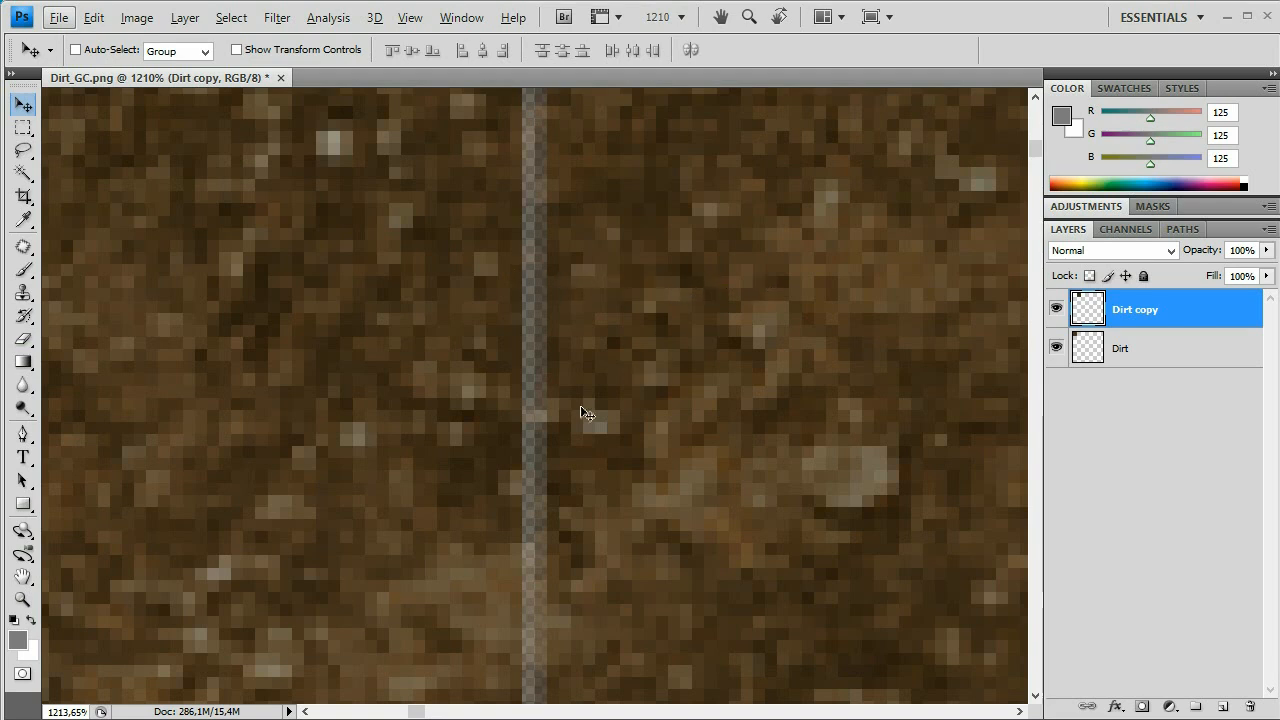
scroll(580, 406, down, 10)
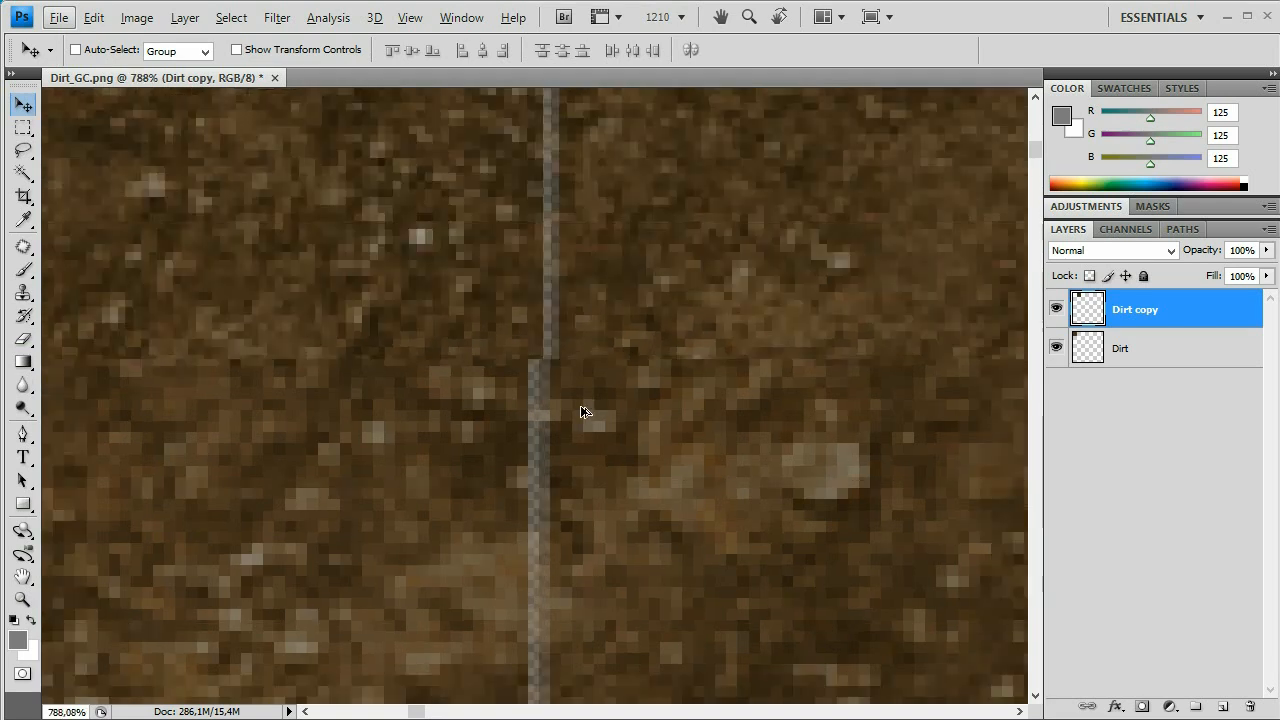
scroll(583, 411, down, 4)
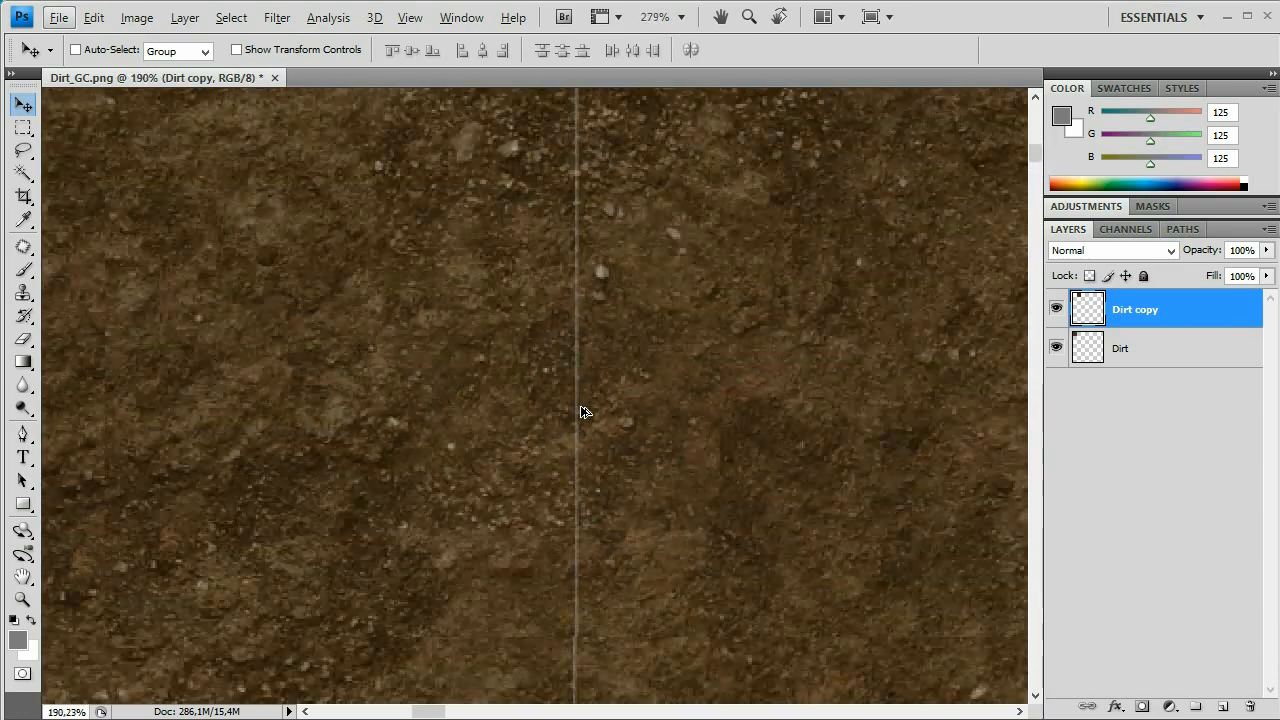
scroll(583, 411, down, 3)
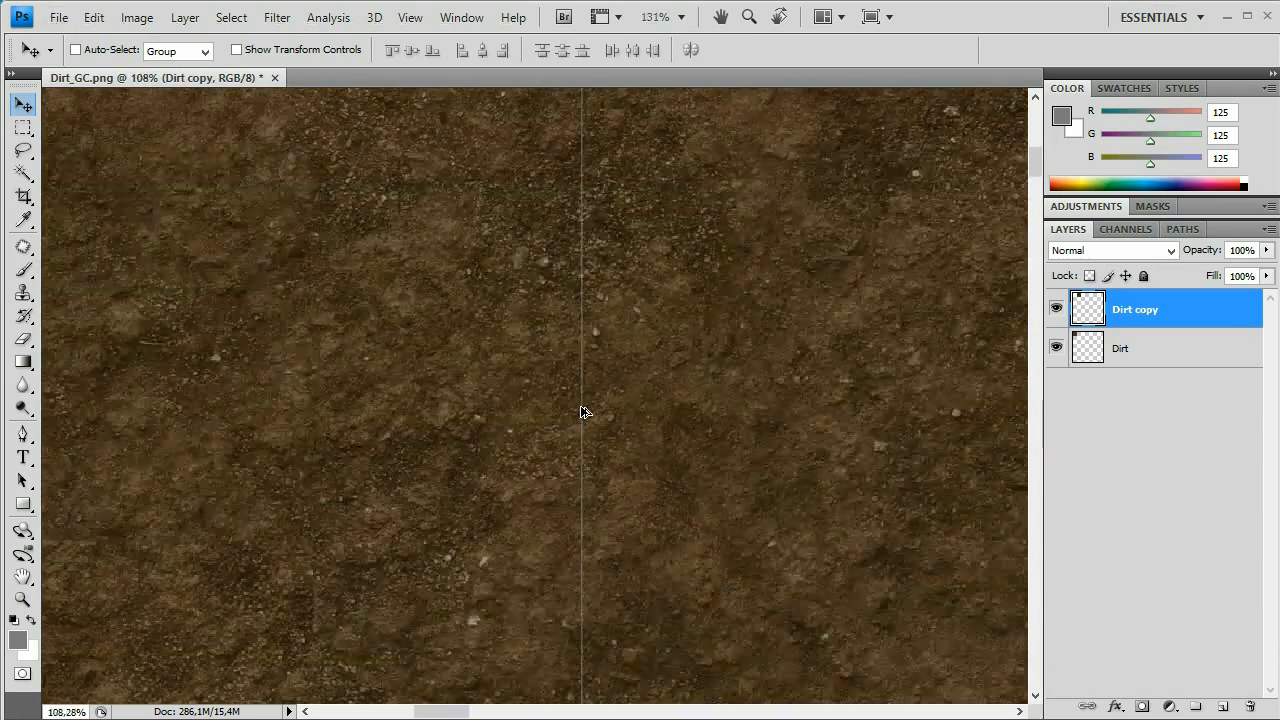
scroll(583, 411, up, 4)
scroll(583, 411, up, 4)
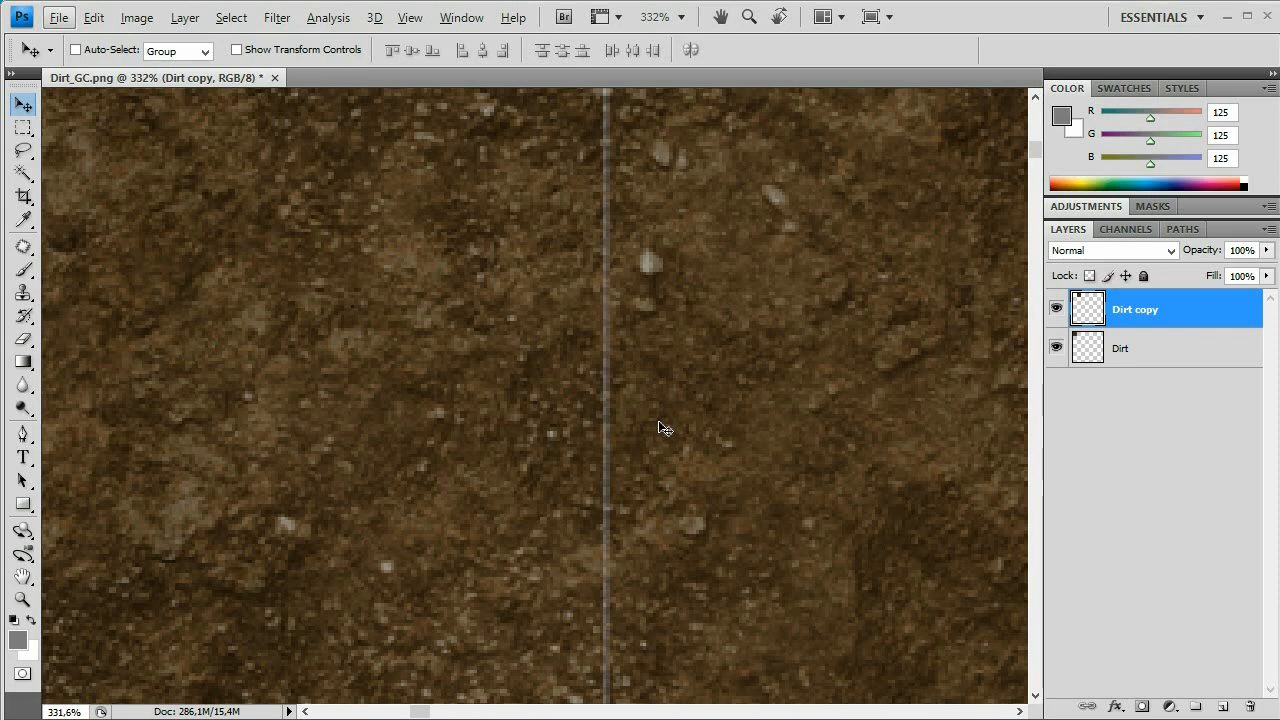
key(shift+Left)
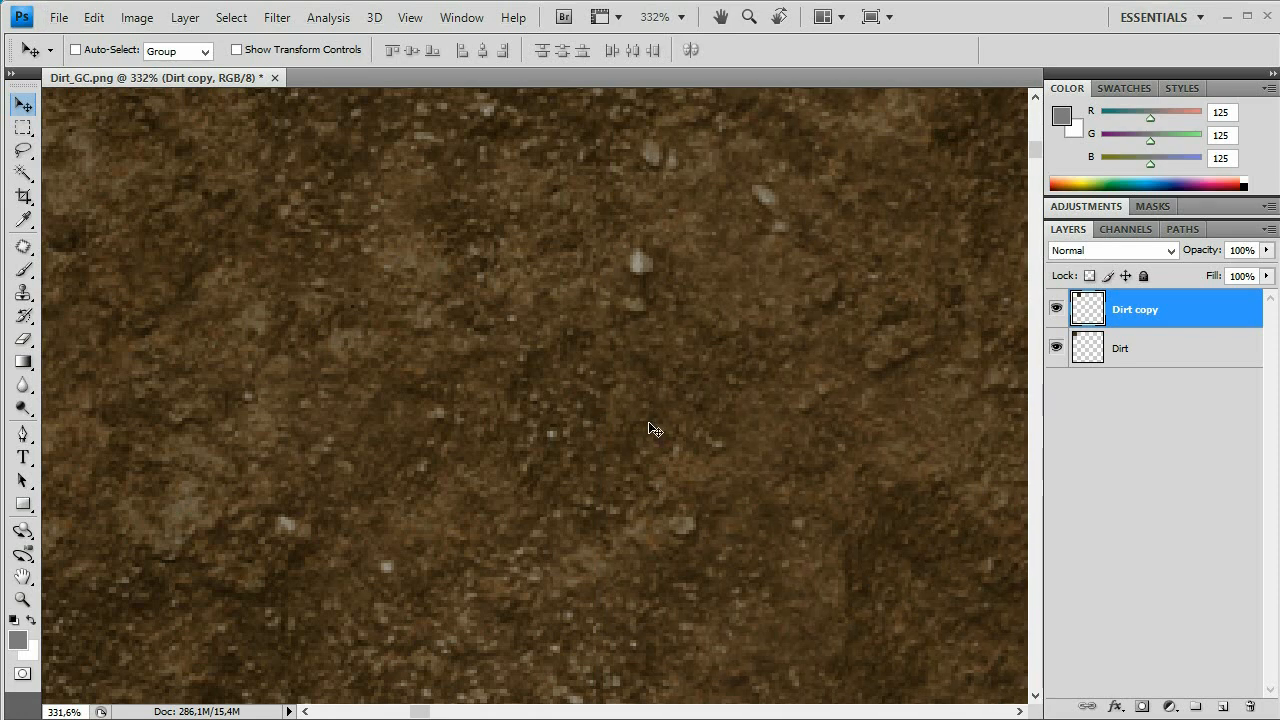
- Duplicate the second dirt tile and place the new copy to its right as the third tile of the top row
scroll(649, 429, down, 5)
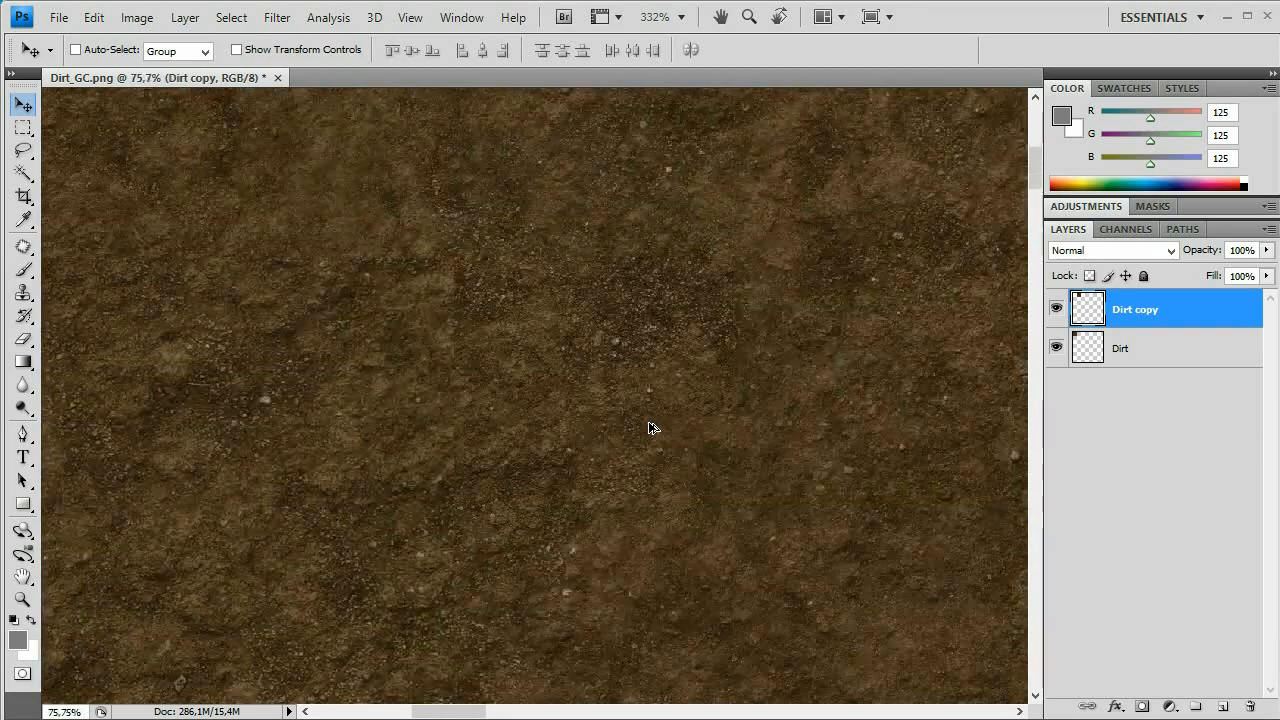
scroll(649, 428, down, 5)
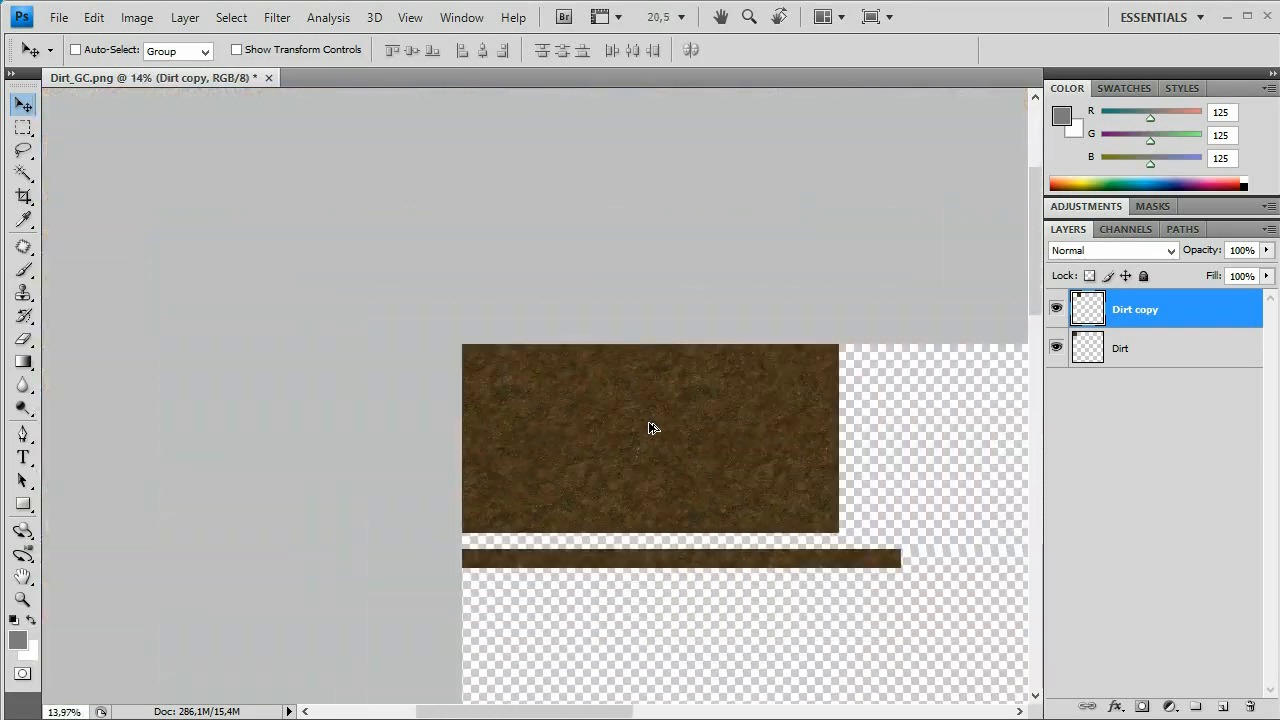
scroll(649, 428, down, 4)
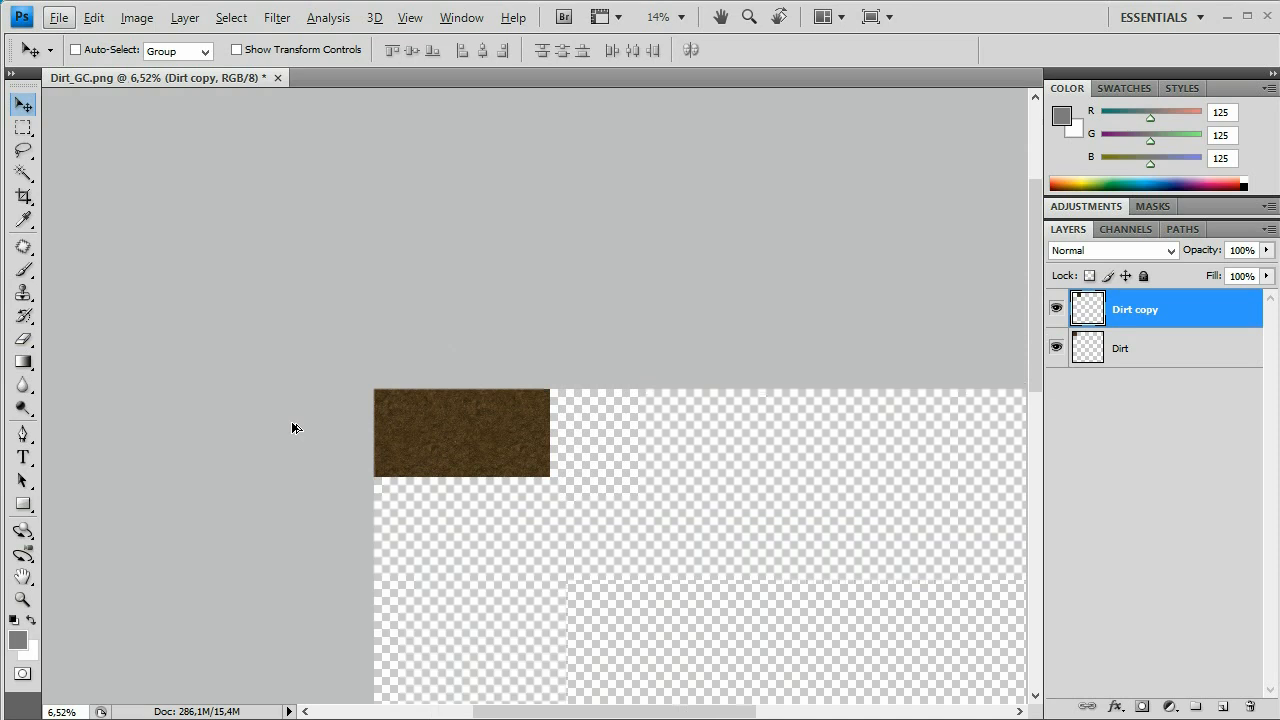
scroll(243, 340, down, 1)
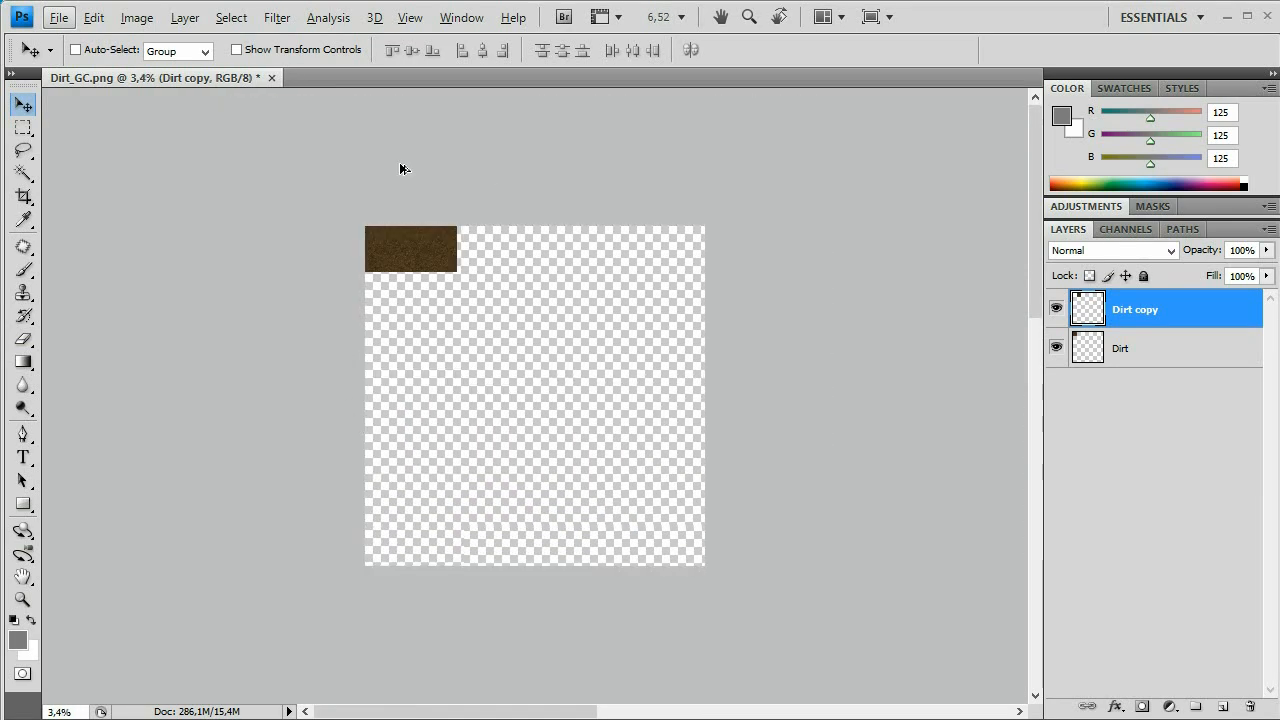
scroll(400, 169, up, 3)
scroll(300, 390, down, 1)
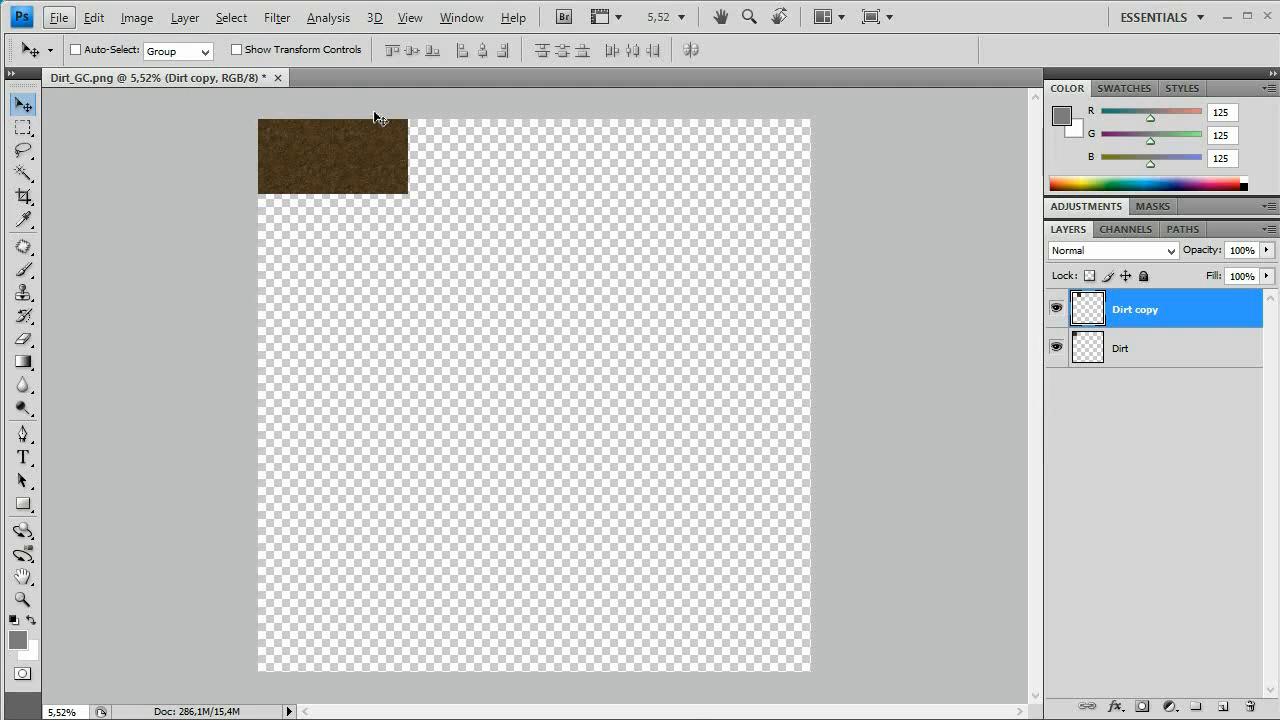
scroll(384, 104, up, 4)
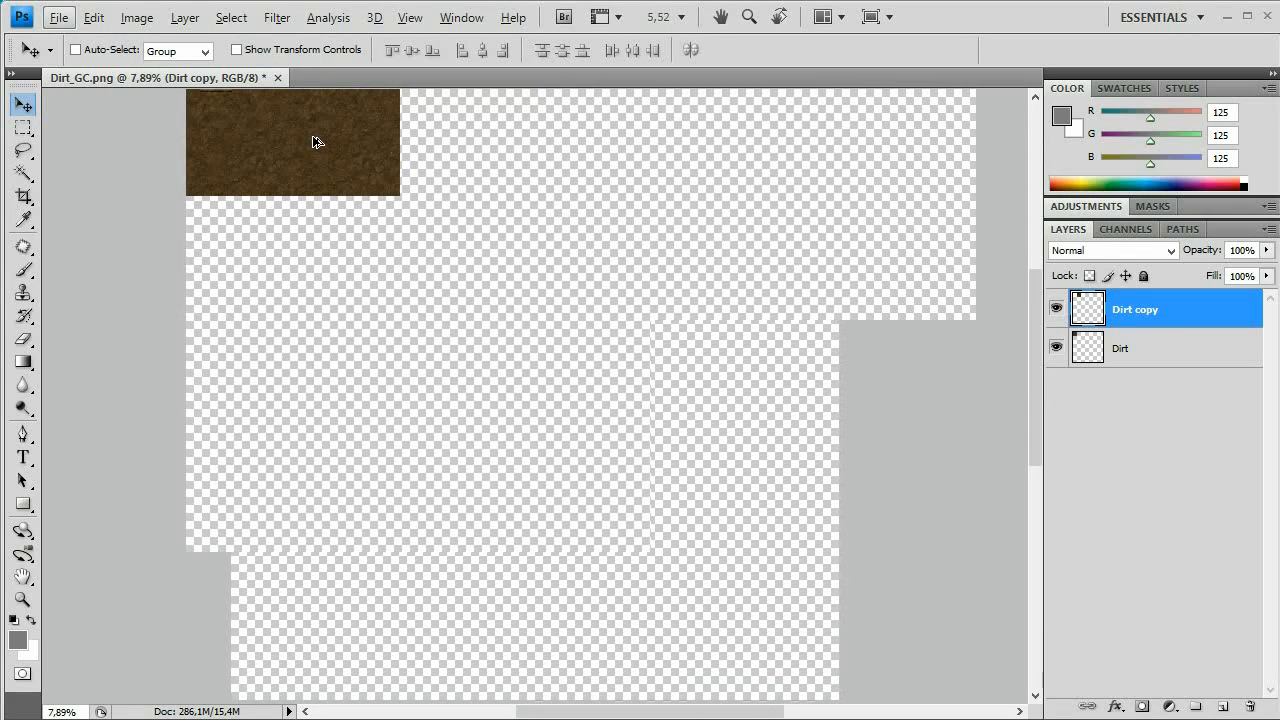
drag(305, 270, 578, 269)
- Nudge the third dirt tile left in small increments until it meets the second tile without a gap
scroll(524, 286, up, 1)
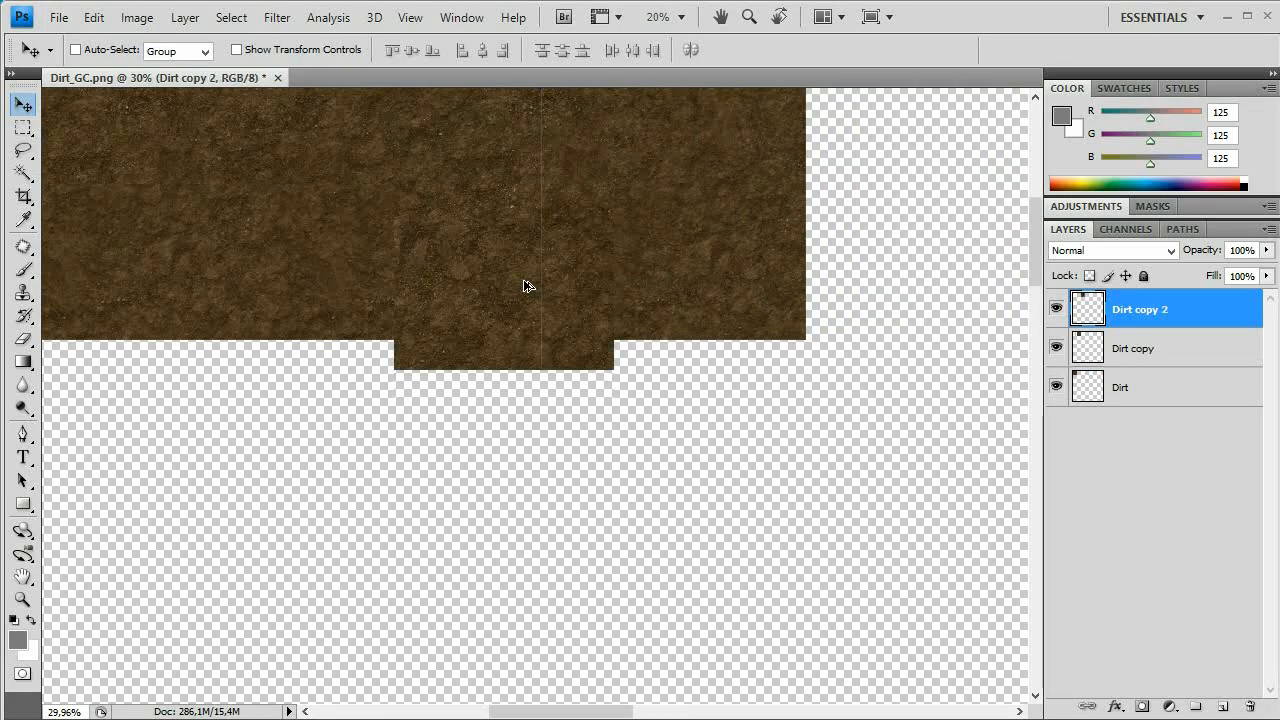
scroll(524, 286, up, 5)
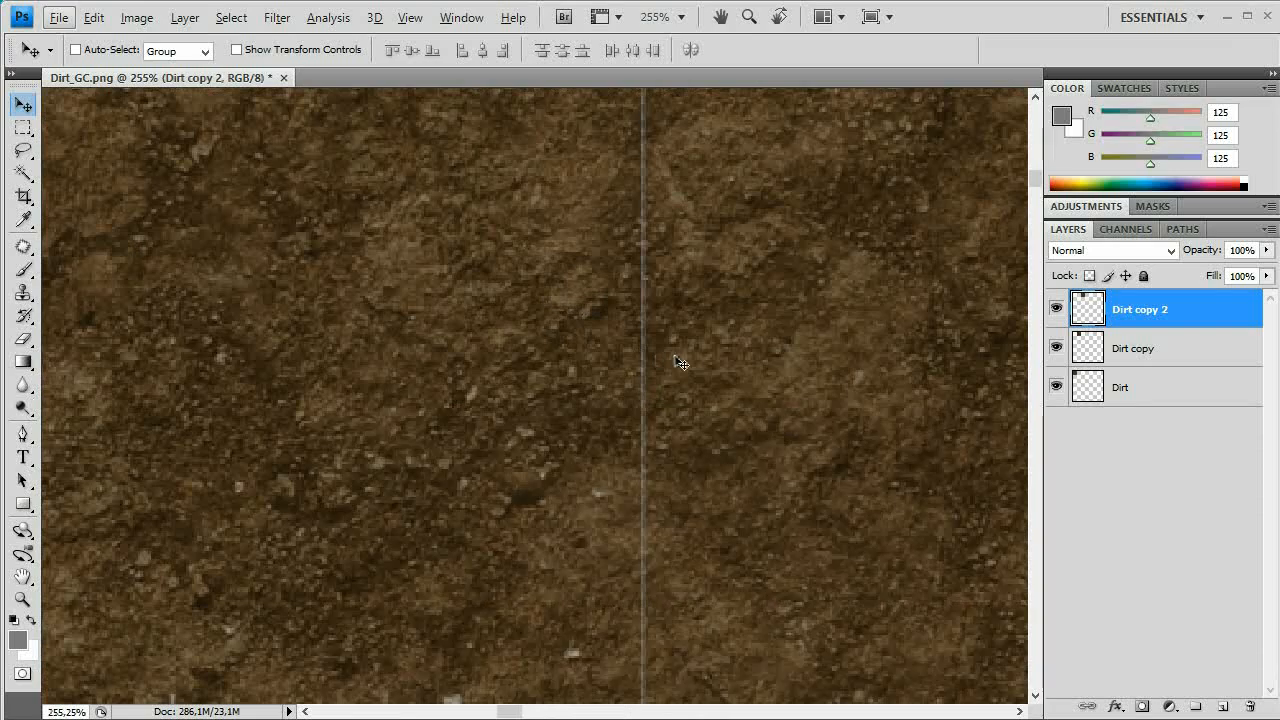
key(Left)
key(Left)
key(Left)
key(Left)
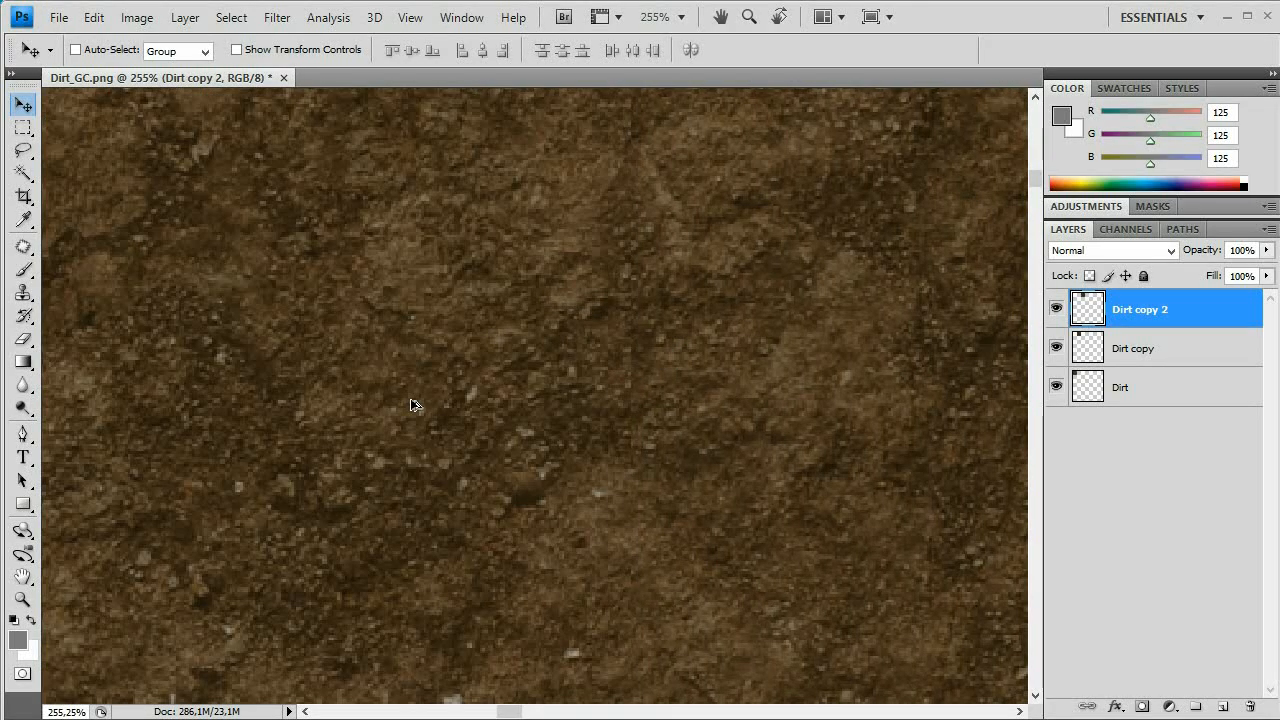
- Add five more copies of the dirt tile side by side until the top row spans the full canvas width
scroll(412, 402, down, 6)
scroll(416, 404, down, 4)
scroll(416, 404, down, 3)
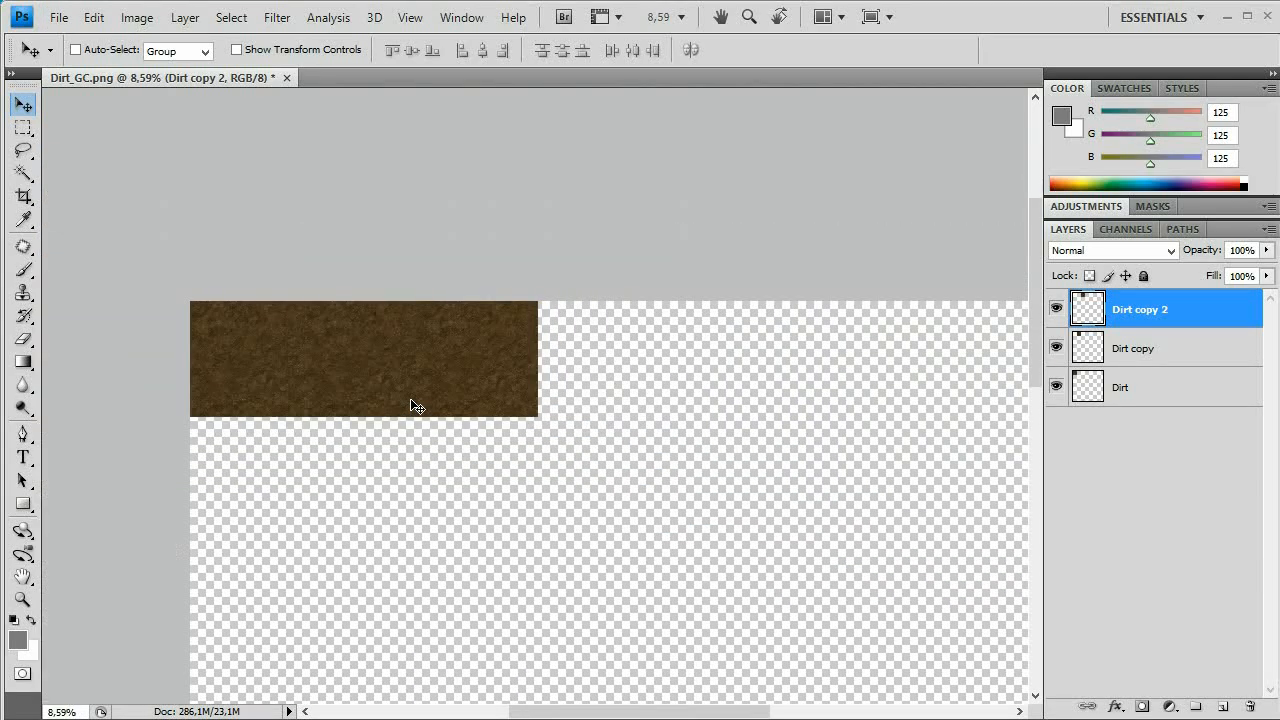
scroll(416, 404, down, 2)
scroll(506, 404, up, 1)
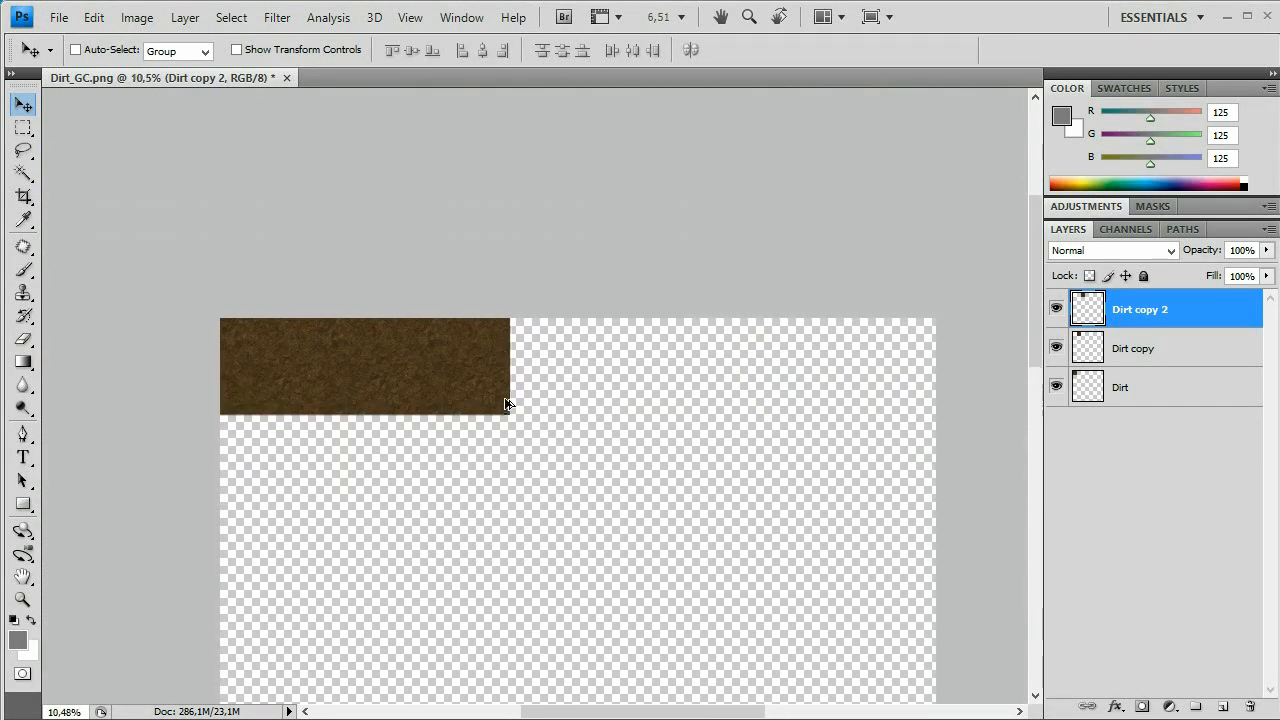
scroll(506, 404, up, 1)
scroll(408, 411, down, 1)
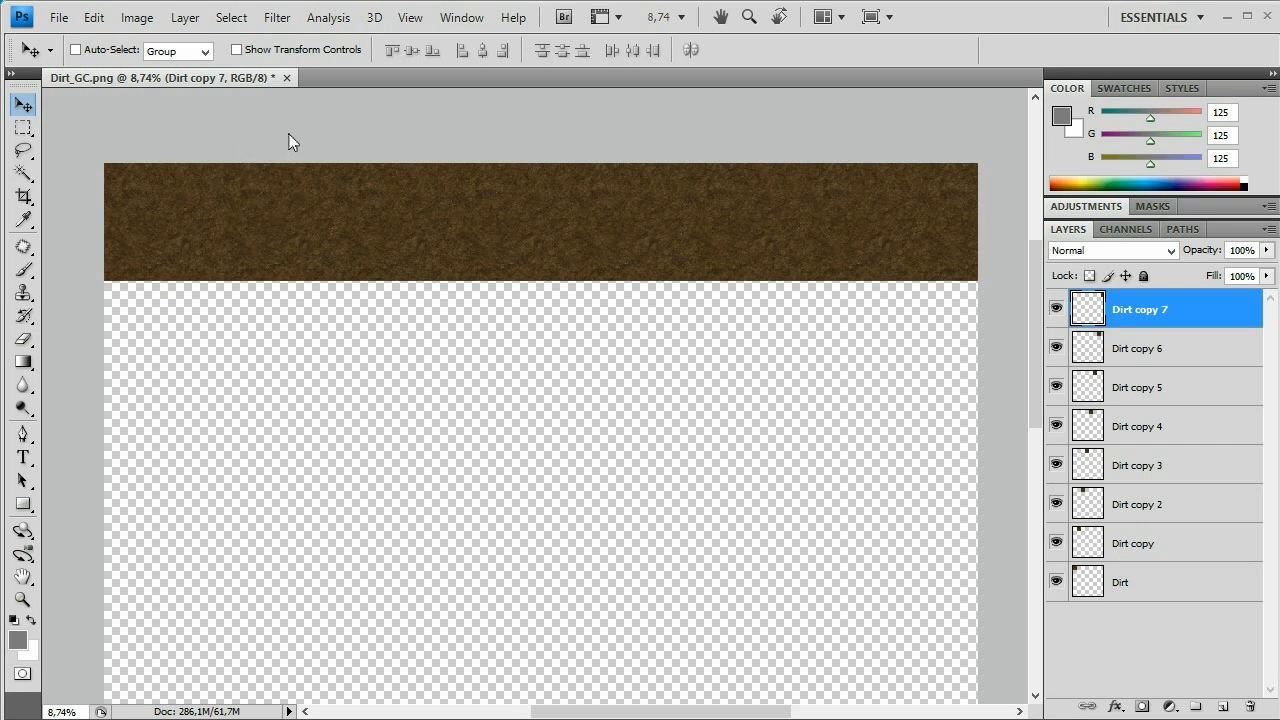
- Check the completed top row of dirt tiles and select the original Dirt layer
scroll(277, 189, up, 2)
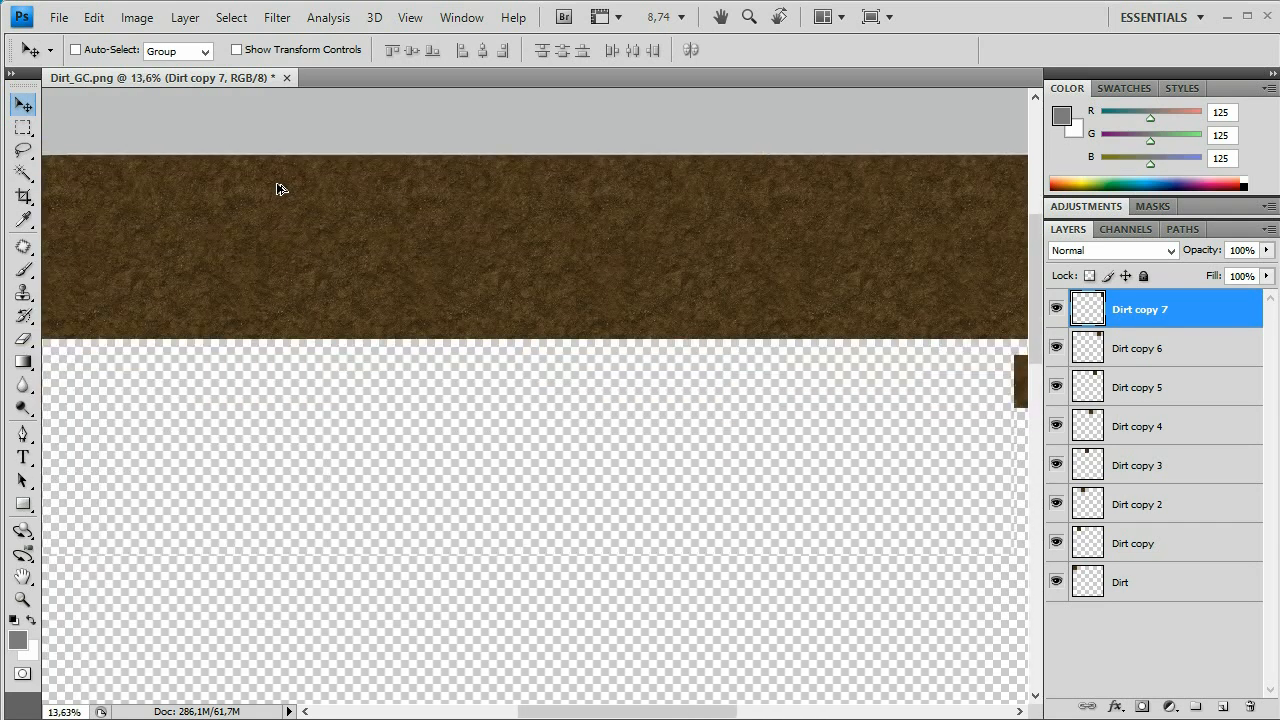
scroll(277, 189, down, 3)
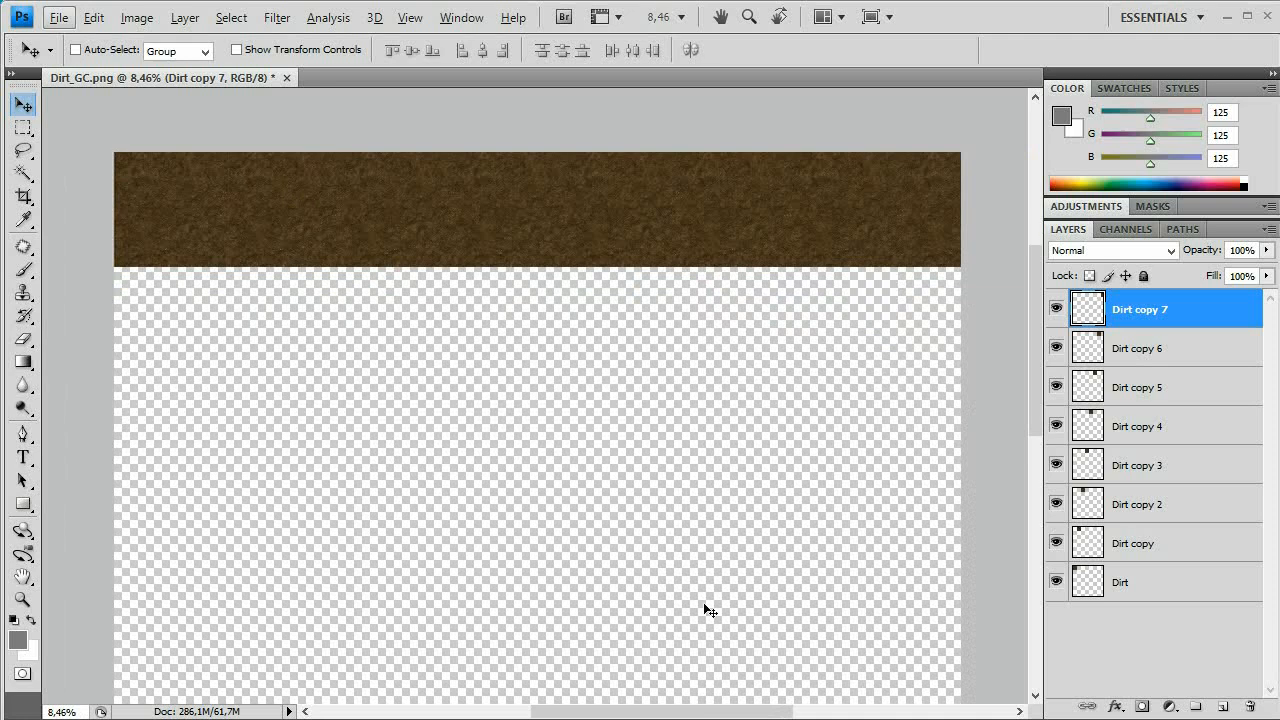
click(1149, 591)
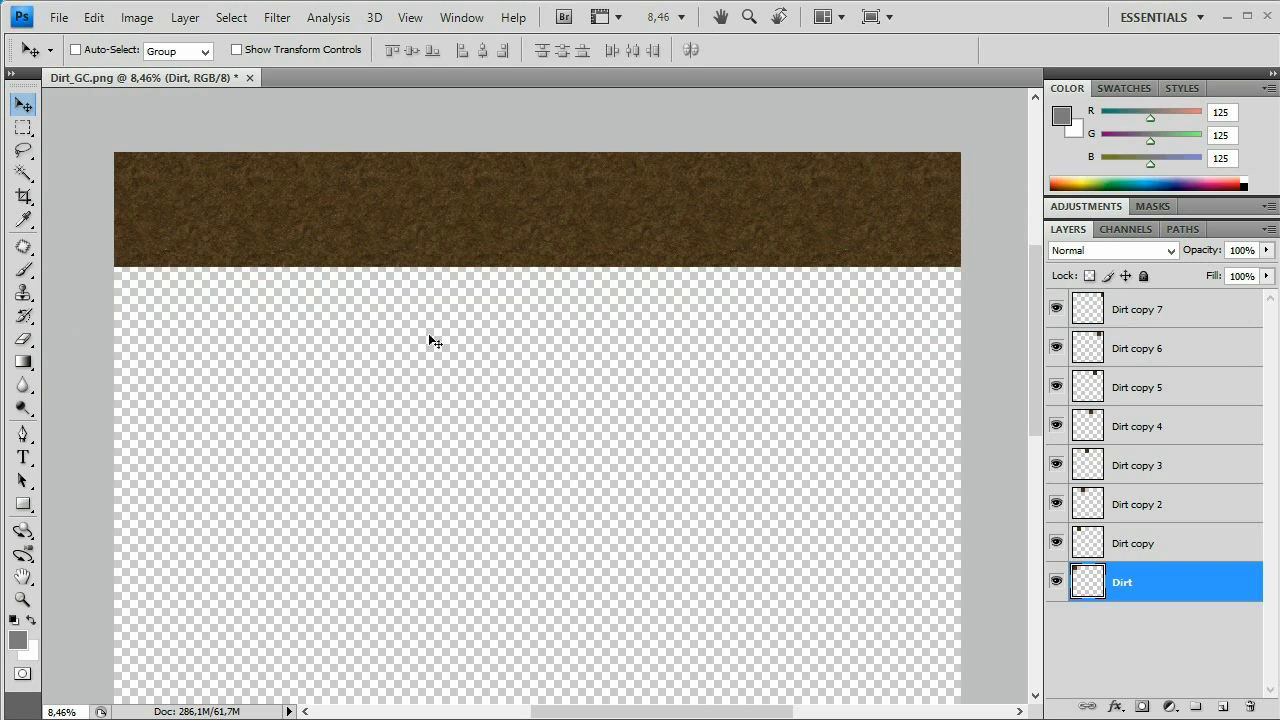
scroll(428, 333, down, 2)
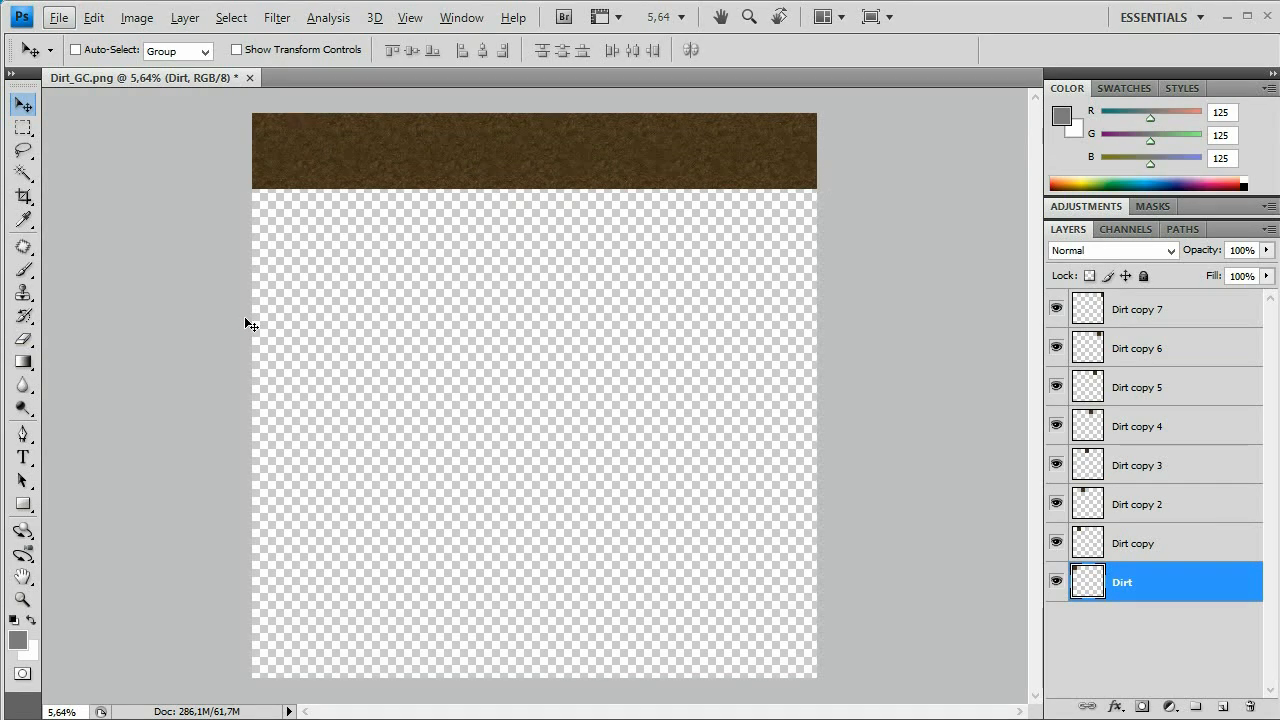
- Copy the whole top row of dirt tiles merged and paste it onto one new layer above the tile layers
key(ctrl+a)
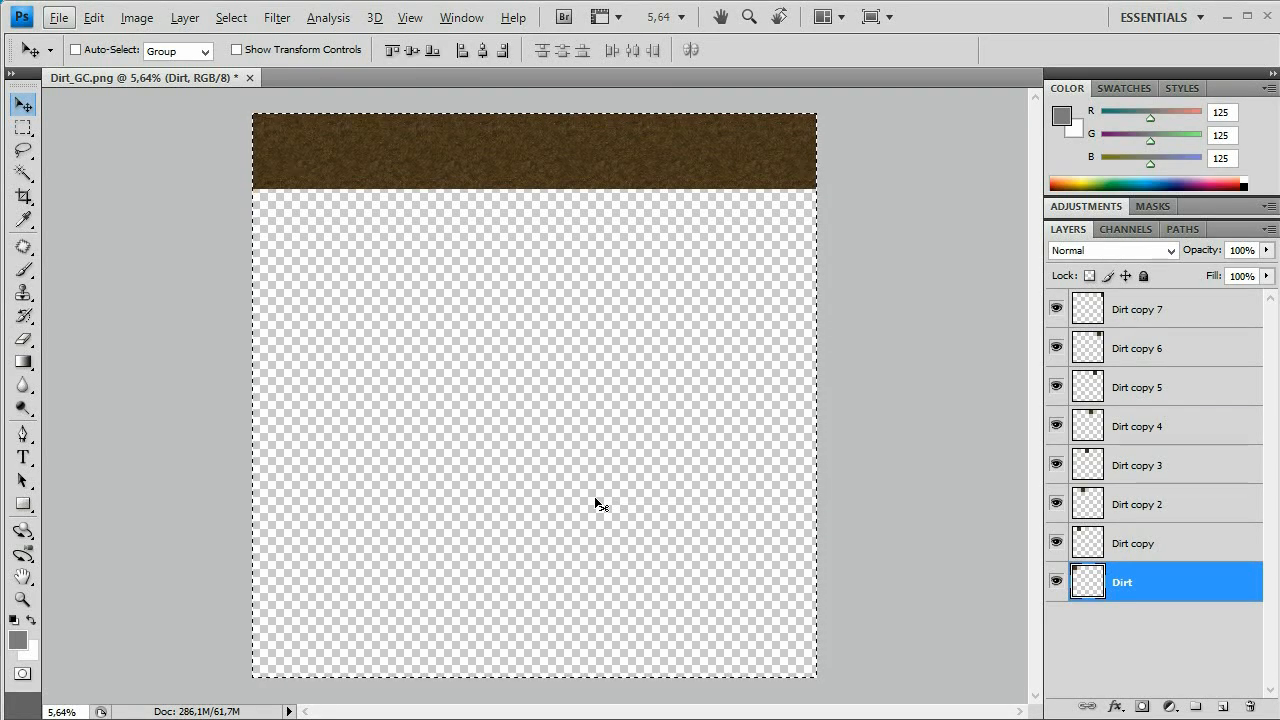
click(1170, 318)
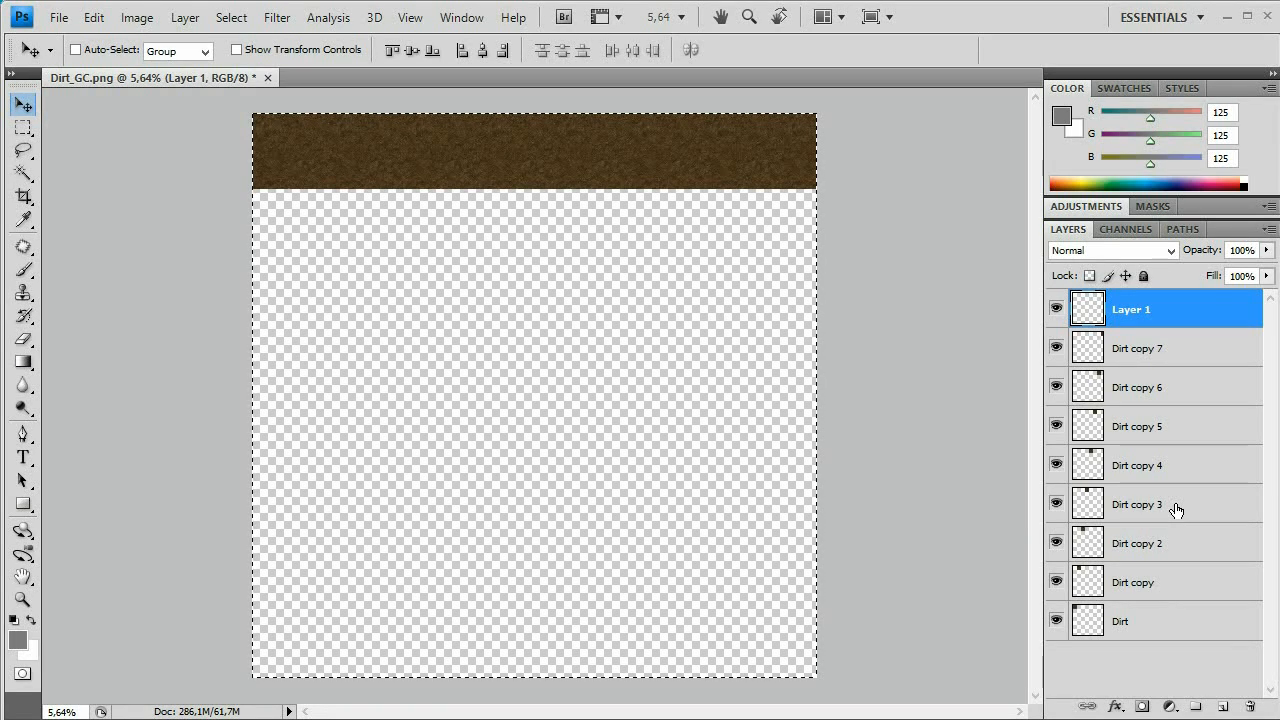
key(ctrl+v)
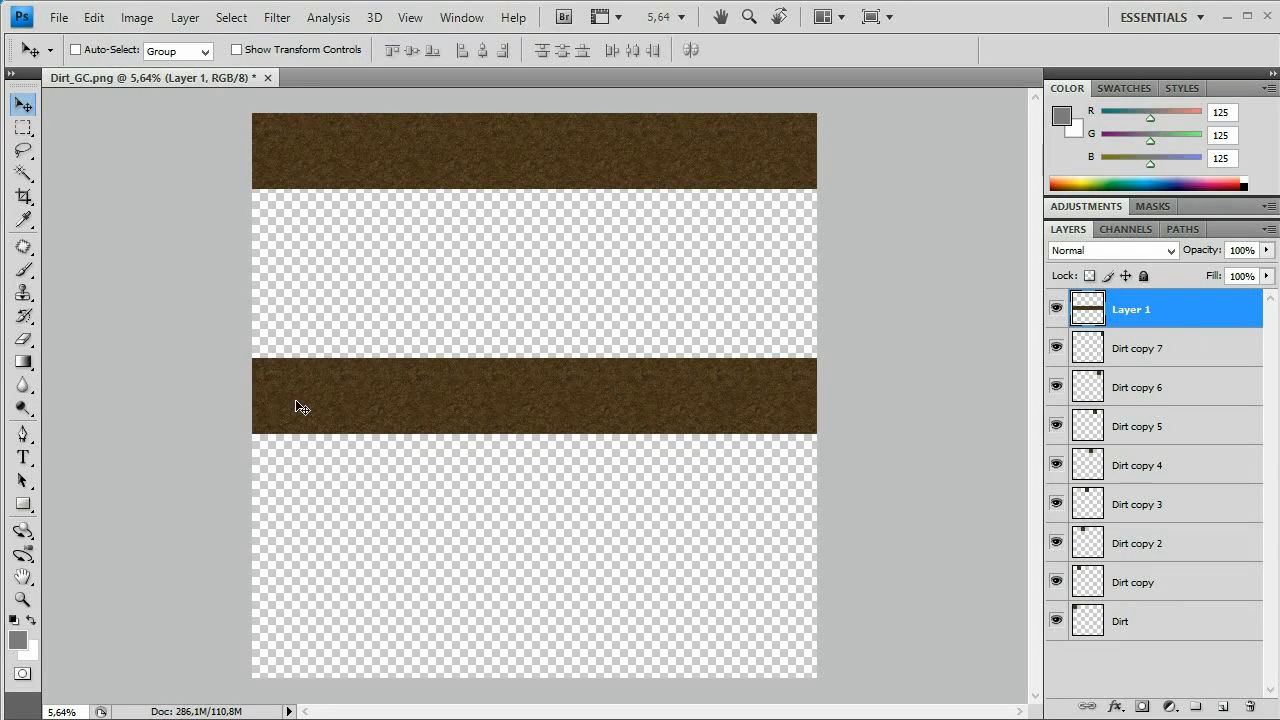
- Delete the eight separate Dirt tile layers and move the merged dirt row up to the canvas's upper edge
click(1162, 350)
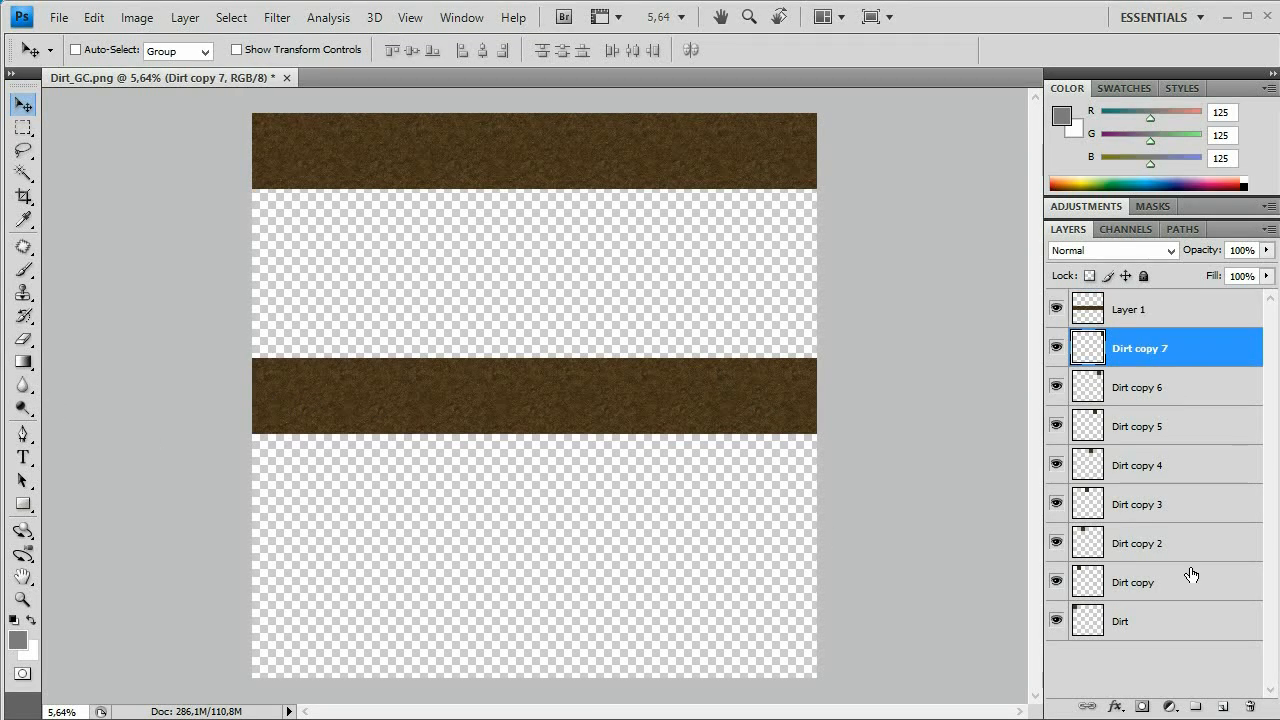
shift+click(1160, 625)
drag(1168, 356, 1251, 706)
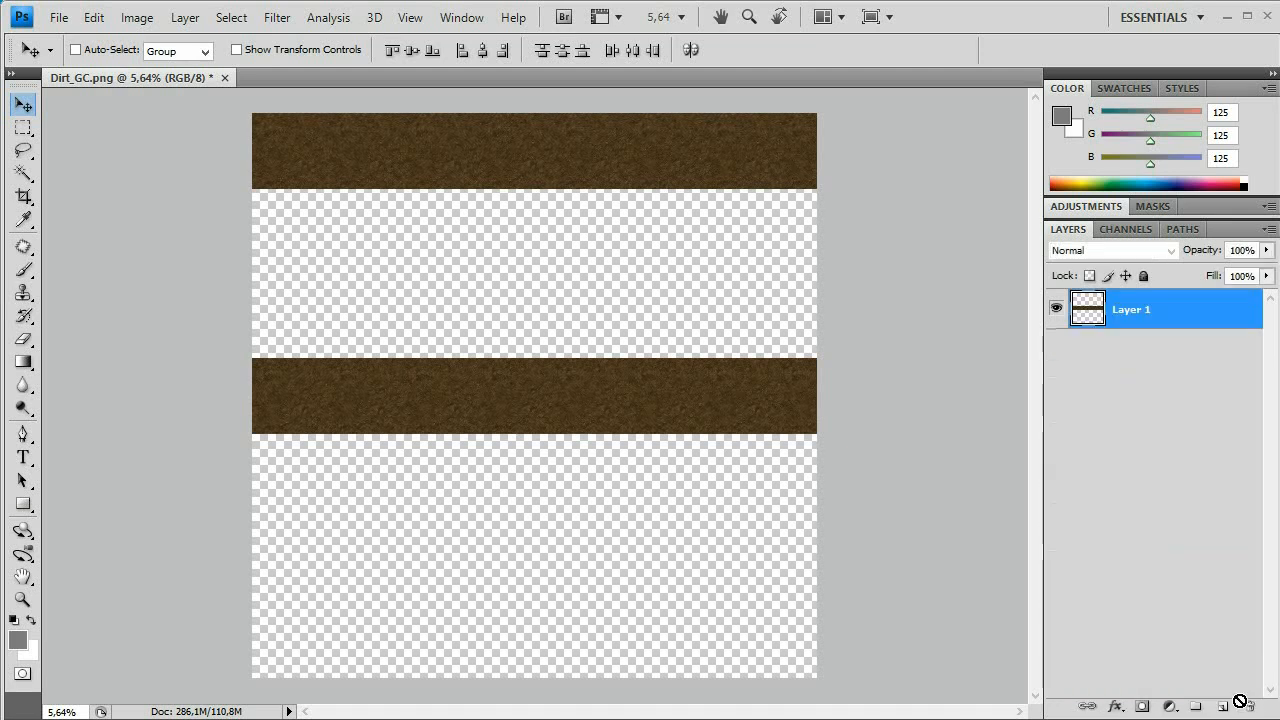
drag(448, 404, 437, 157)
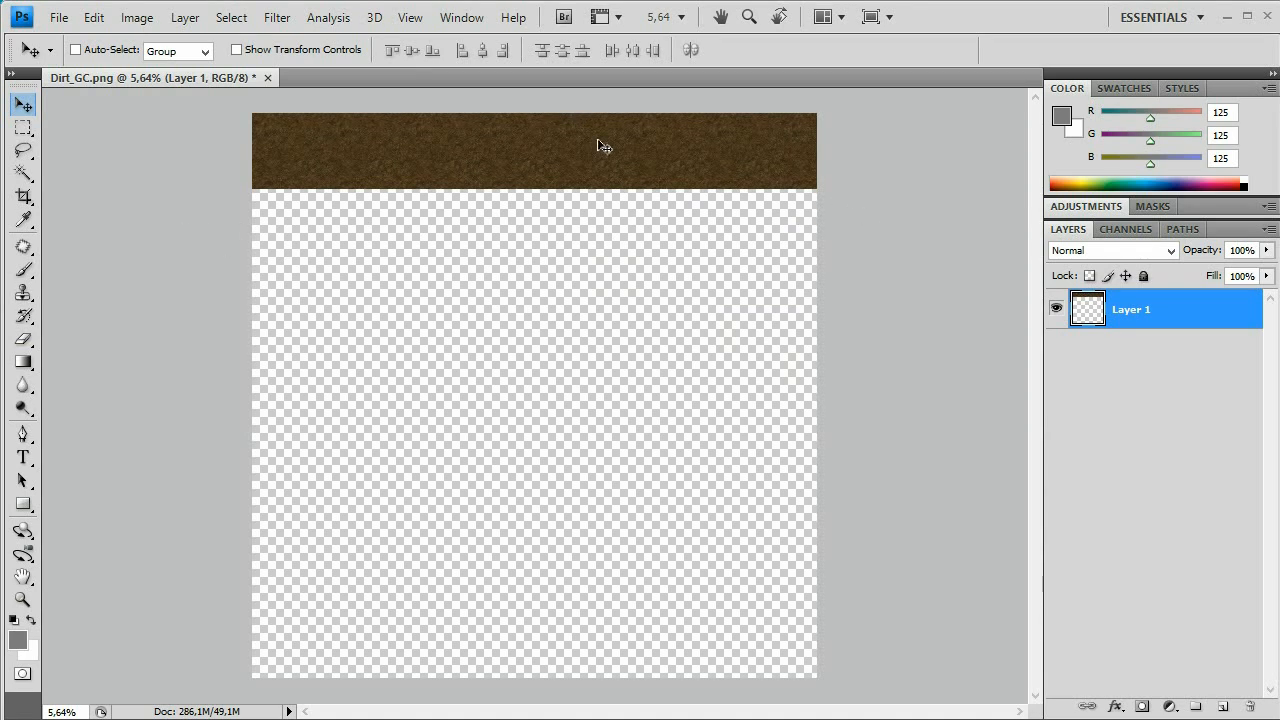
- Duplicate the merged dirt row seven times, stacking the copies downward without gaps until they fill the canvas
drag(526, 195, 522, 232)
scroll(806, 153, up, 5)
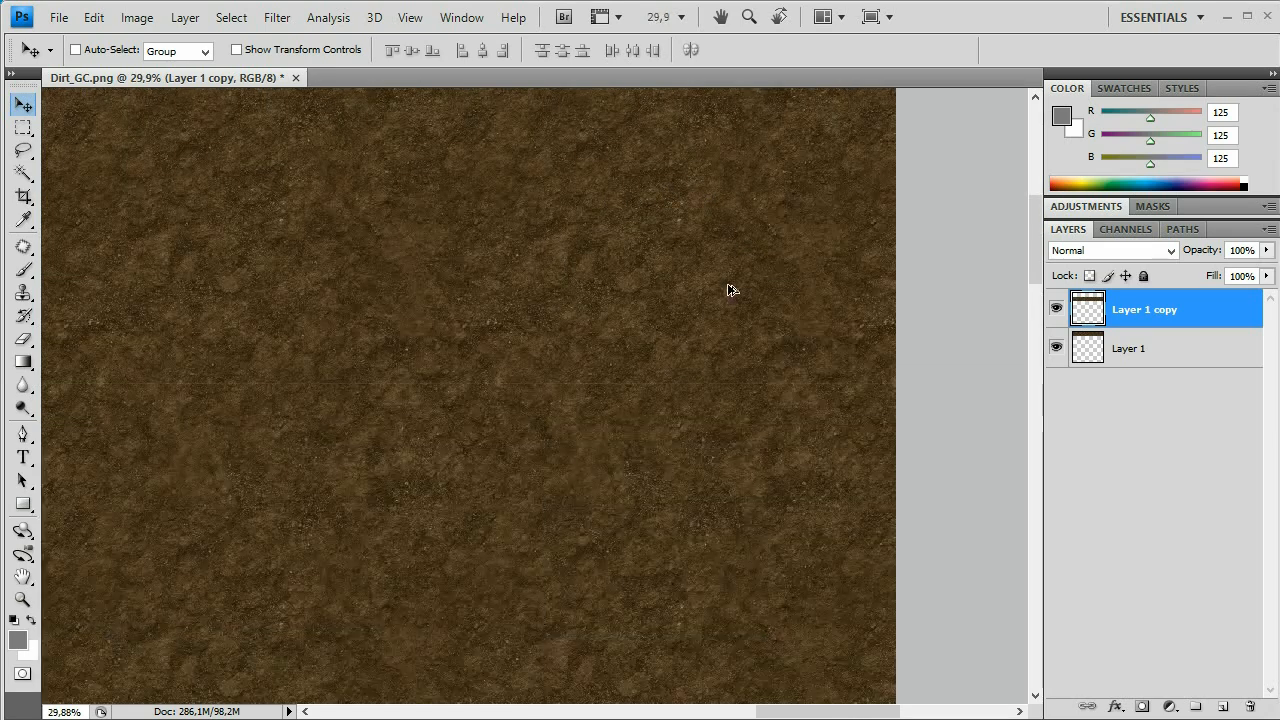
scroll(723, 246, down, 1)
scroll(683, 347, down, 1)
scroll(683, 348, up, 5)
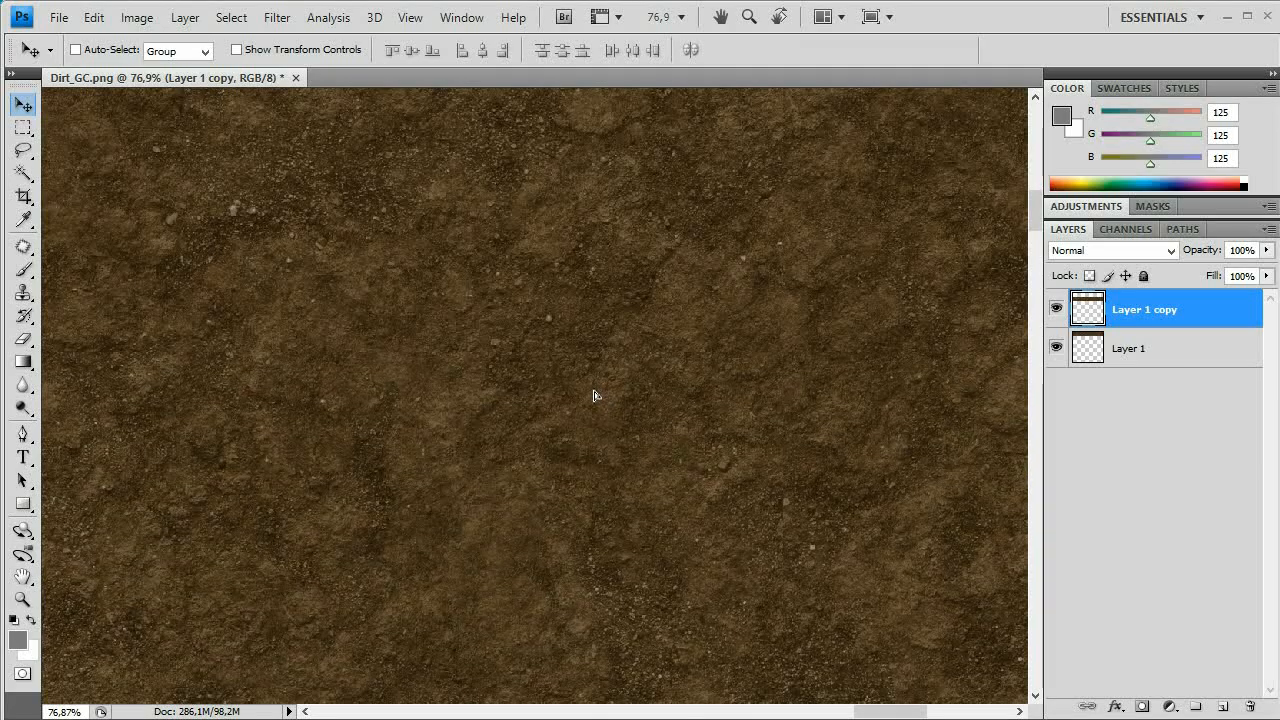
scroll(598, 317, down, 2)
scroll(598, 317, down, 6)
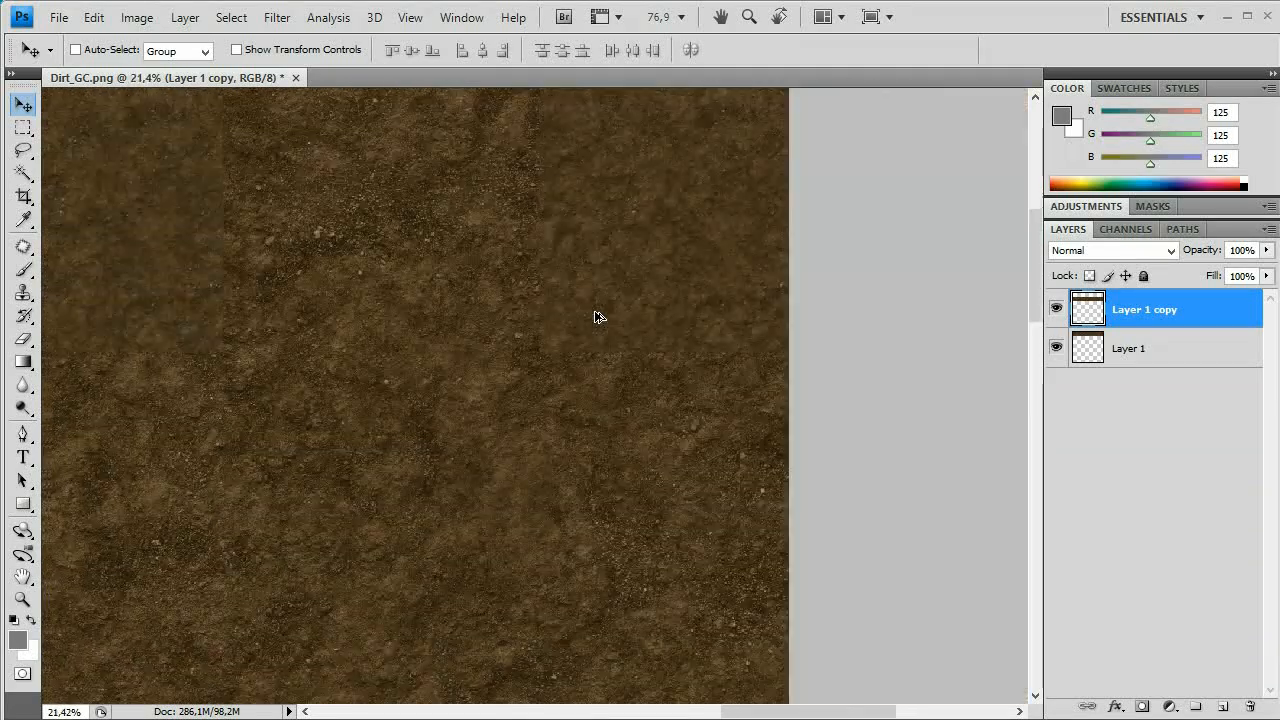
scroll(598, 317, down, 4)
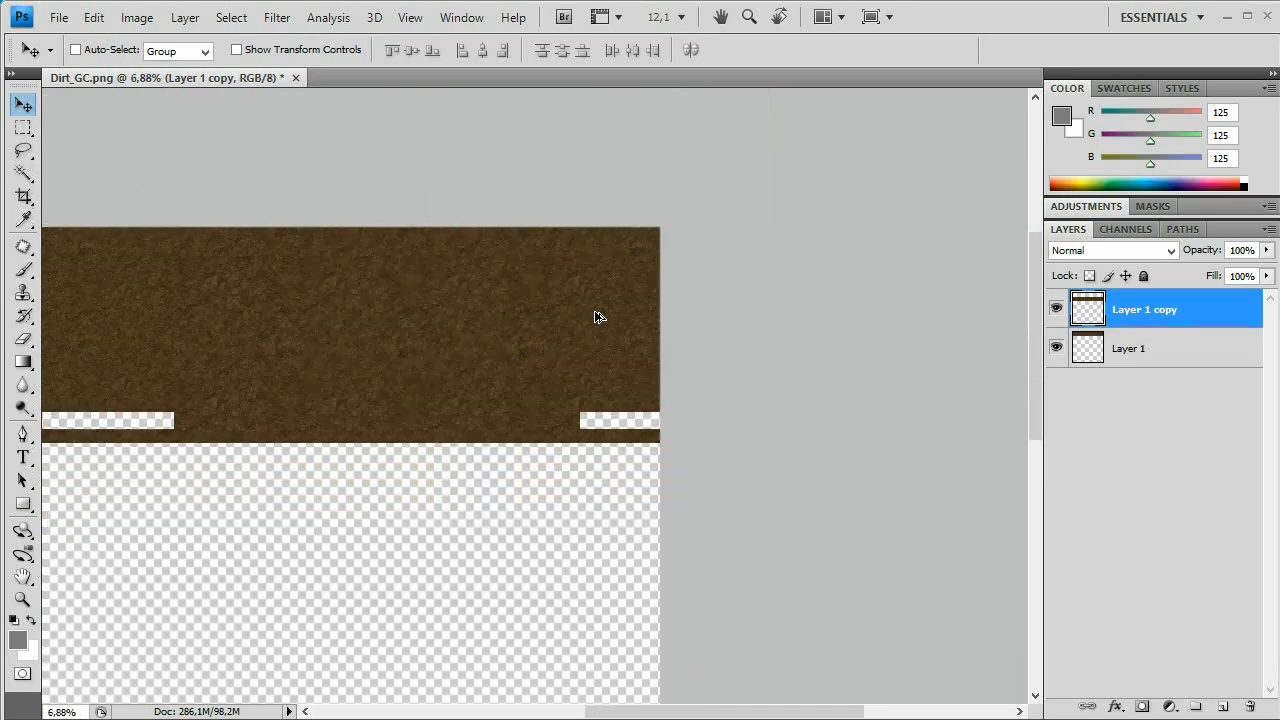
scroll(390, 320, down, 1)
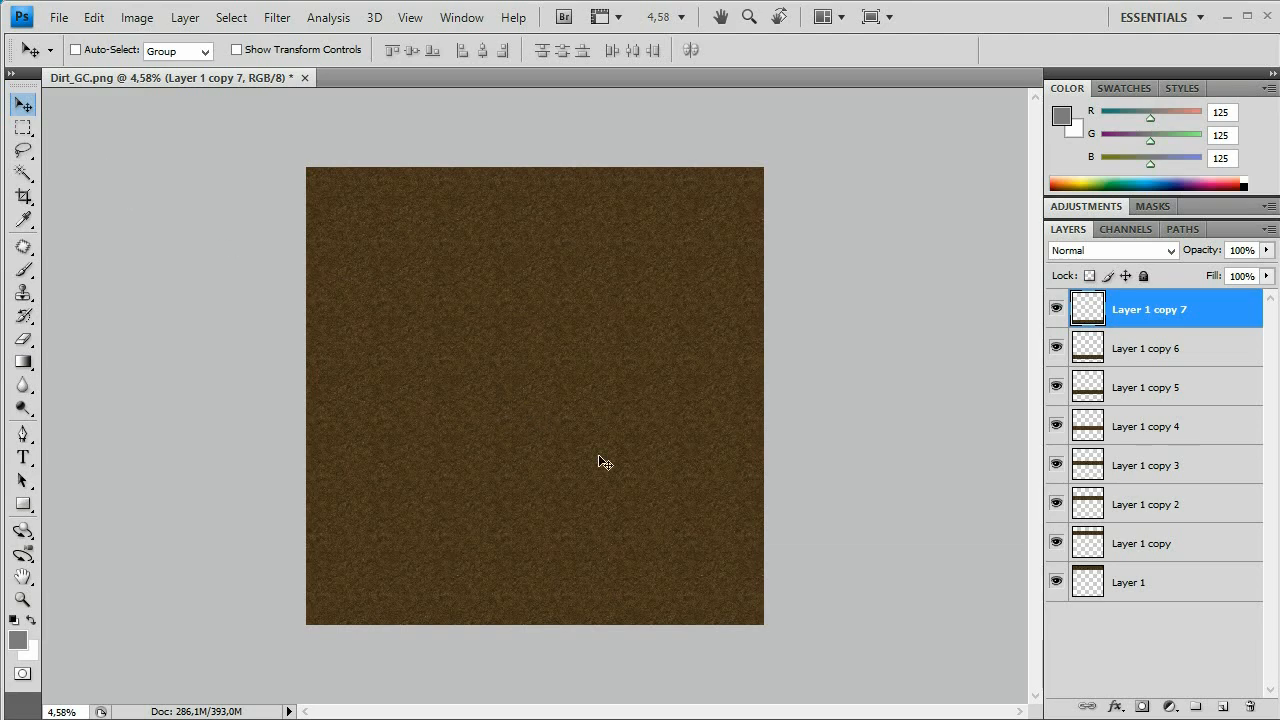
scroll(543, 400, up, 1)
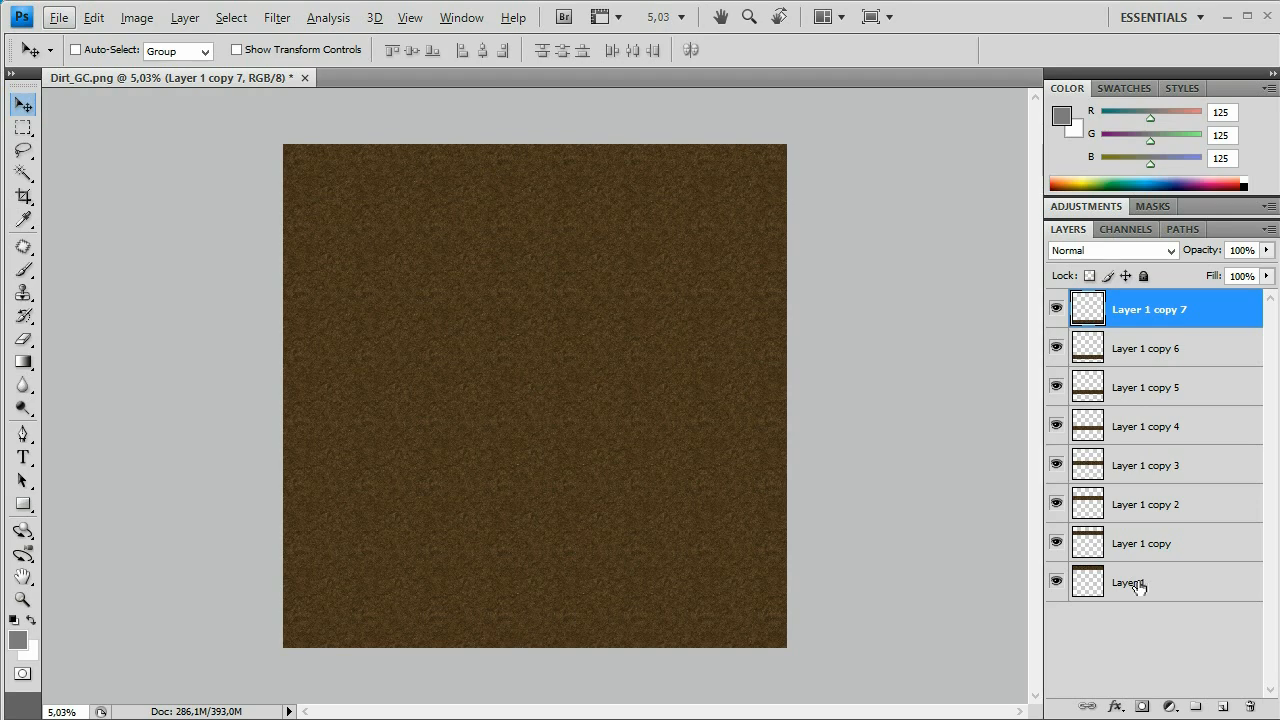
- Copy the entire canvas merged and paste it onto a new layer above all the dirt rows
click(1147, 633)
key(ctrl+a)
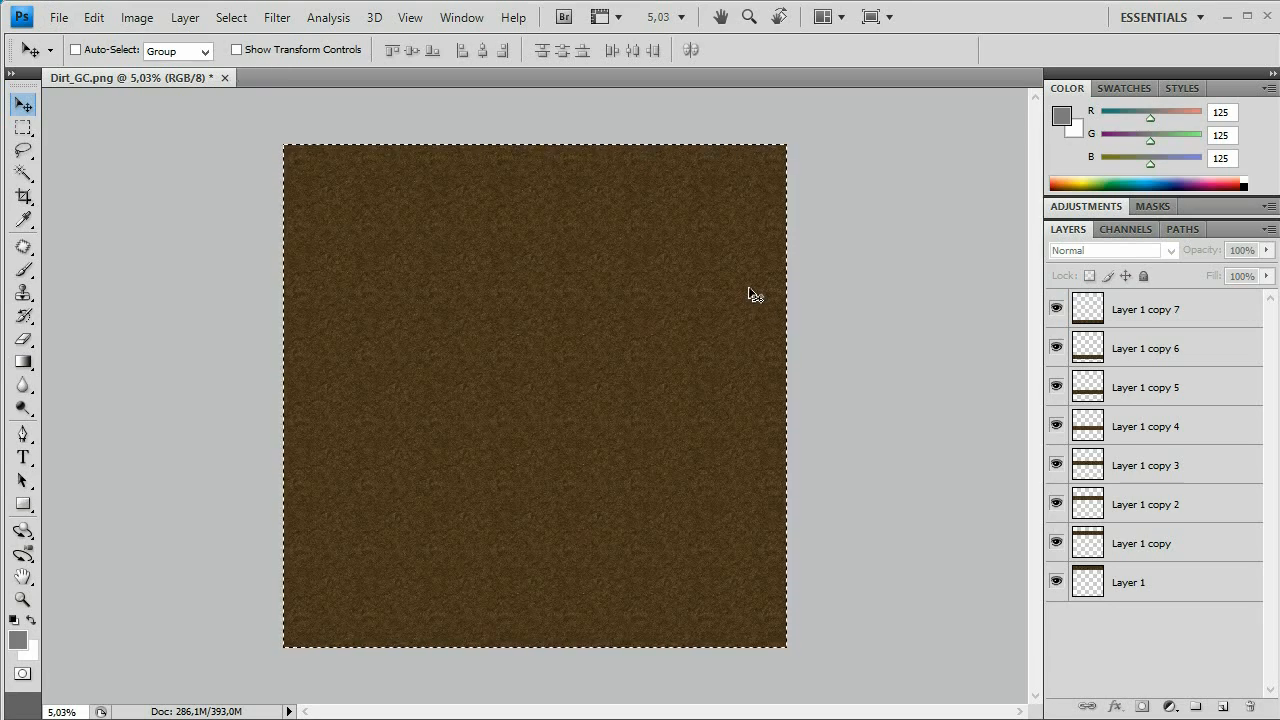
key(ctrl+shift+c)
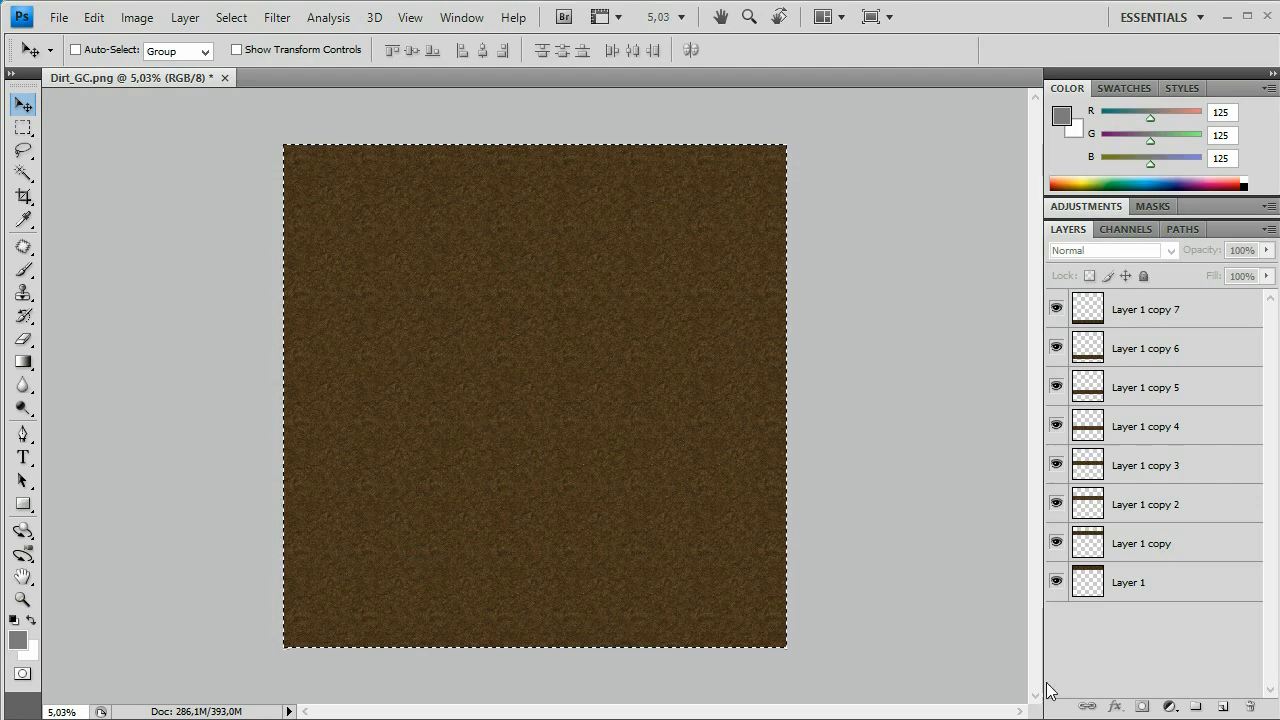
click(1180, 311)
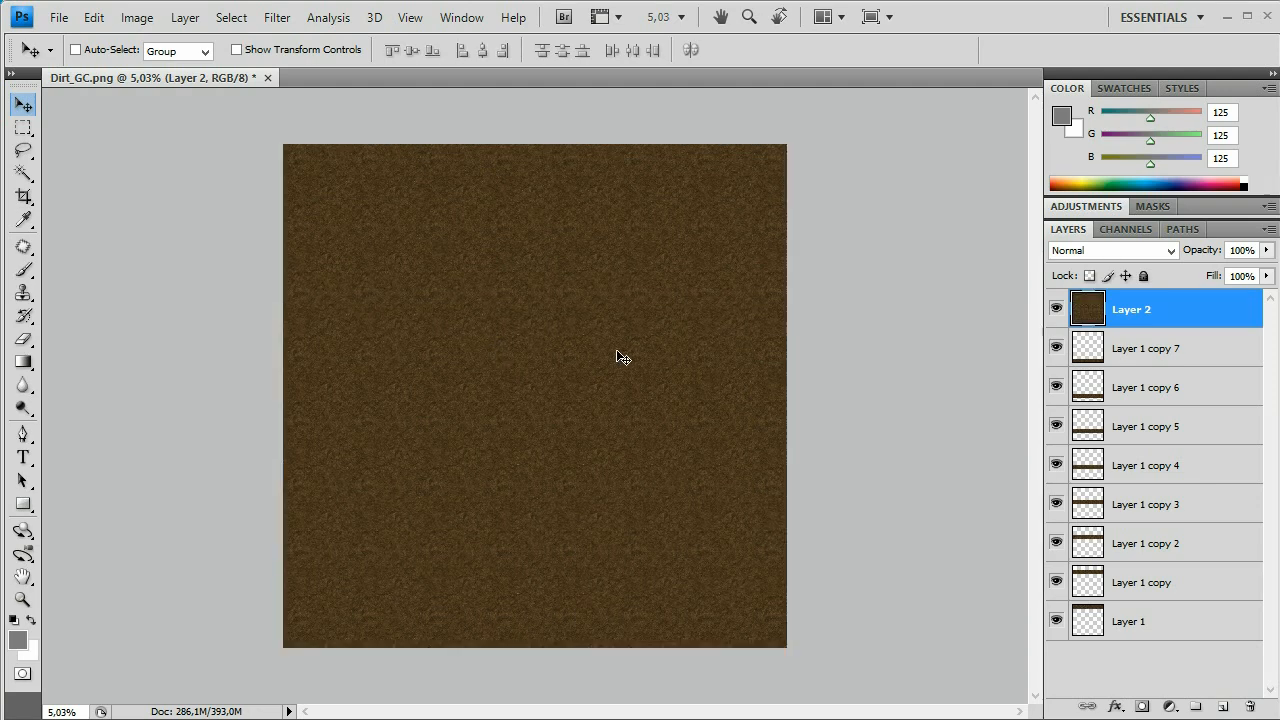
- Delete the eight separate row layers beneath the merged full-canvas dirt layer
click(1166, 357)
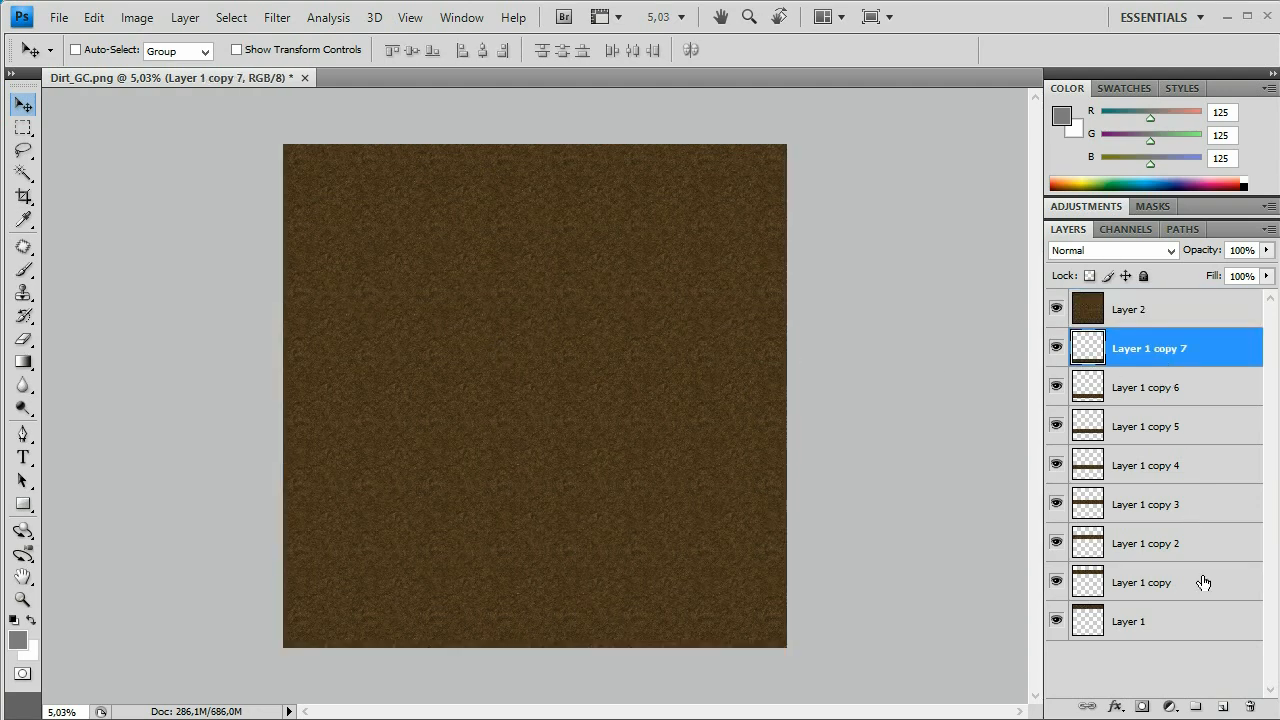
shift+click(1166, 630)
drag(1157, 629, 1250, 708)
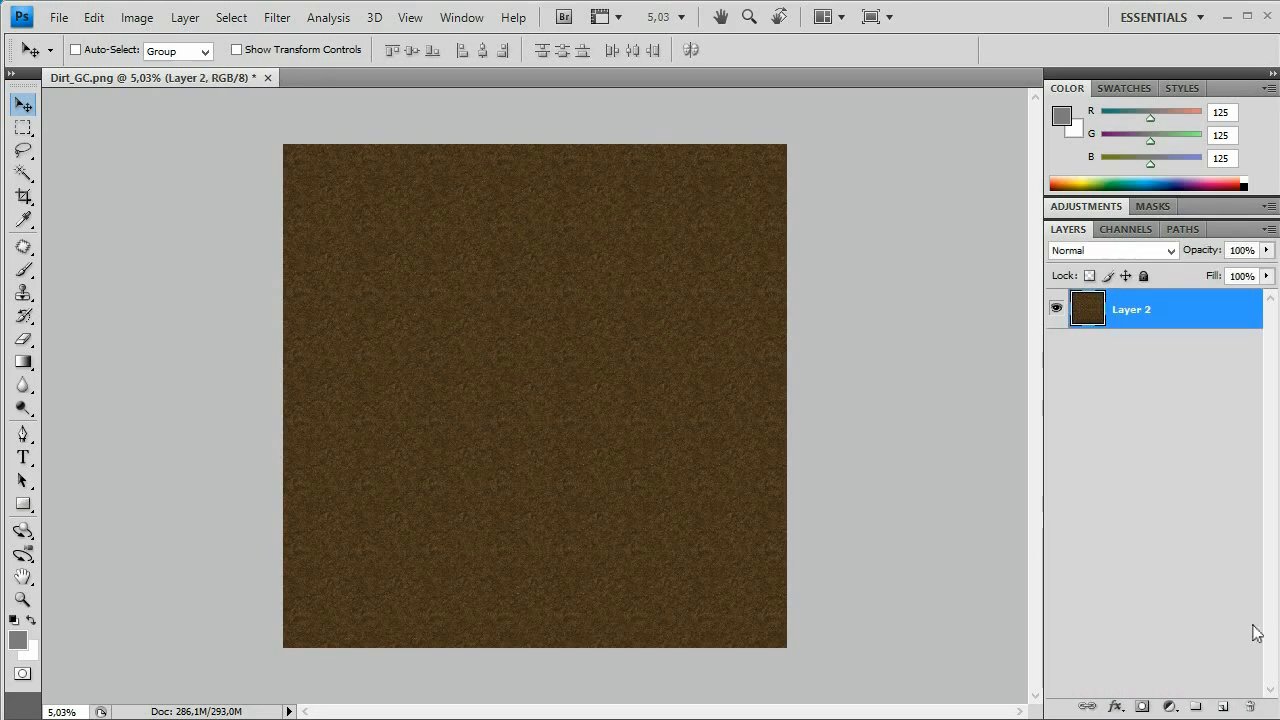
scroll(529, 344, up, 1)
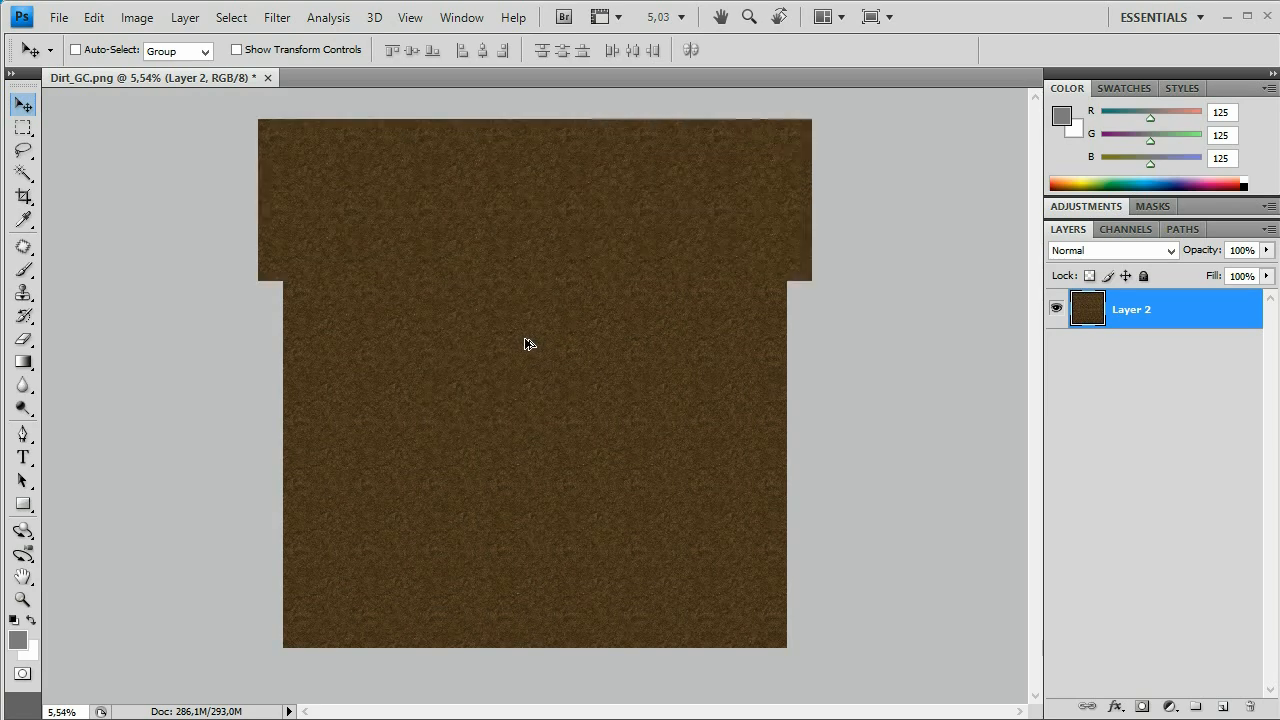
scroll(508, 281, up, 6)
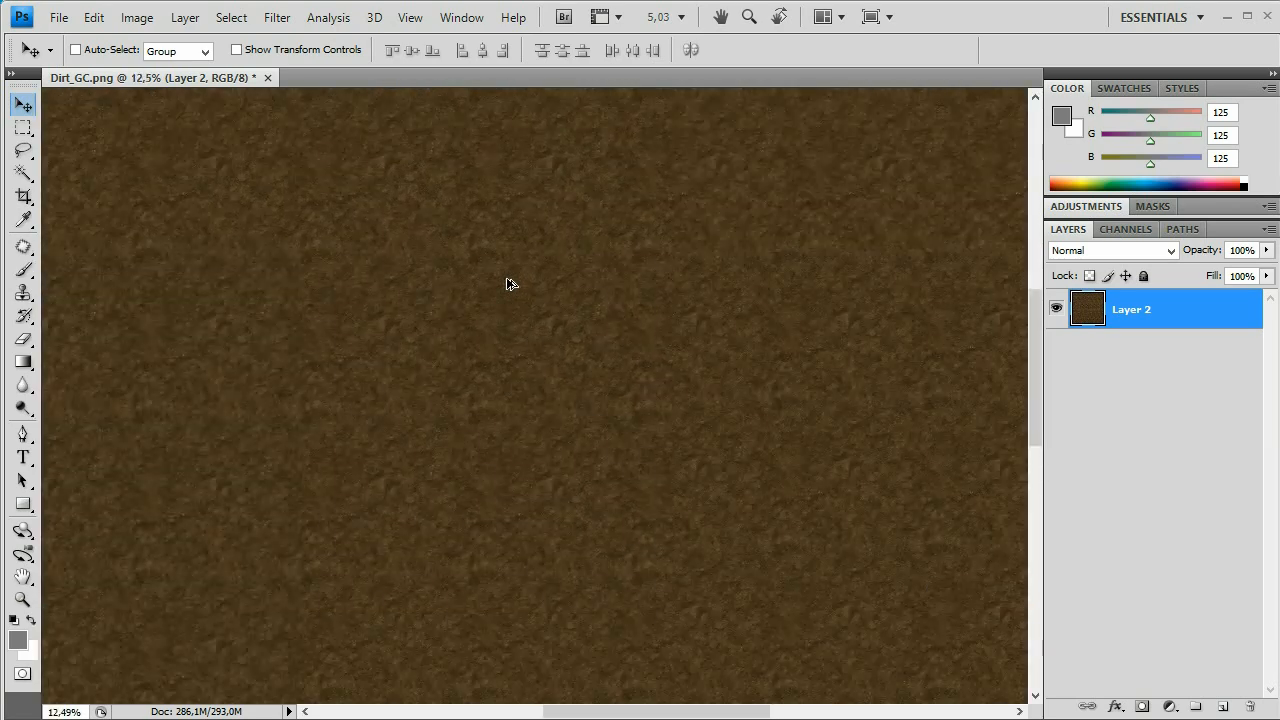
scroll(508, 284, down, 6)
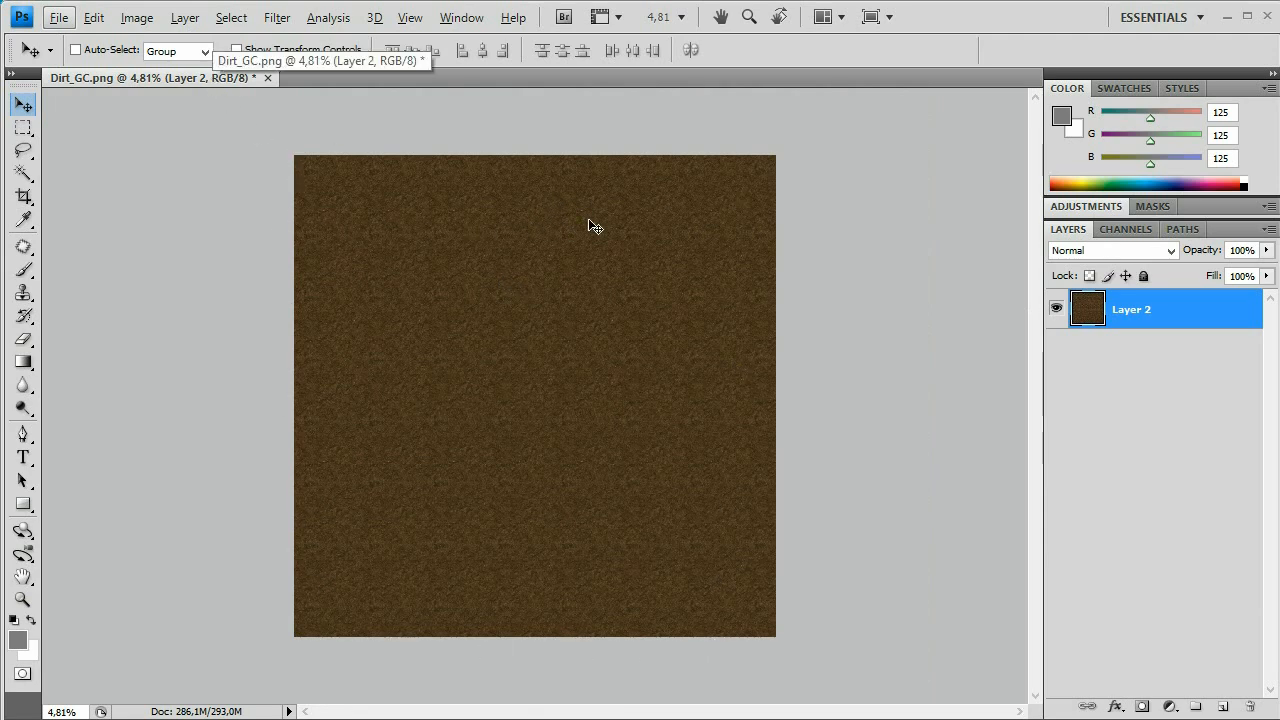
scroll(509, 280, up, 1)
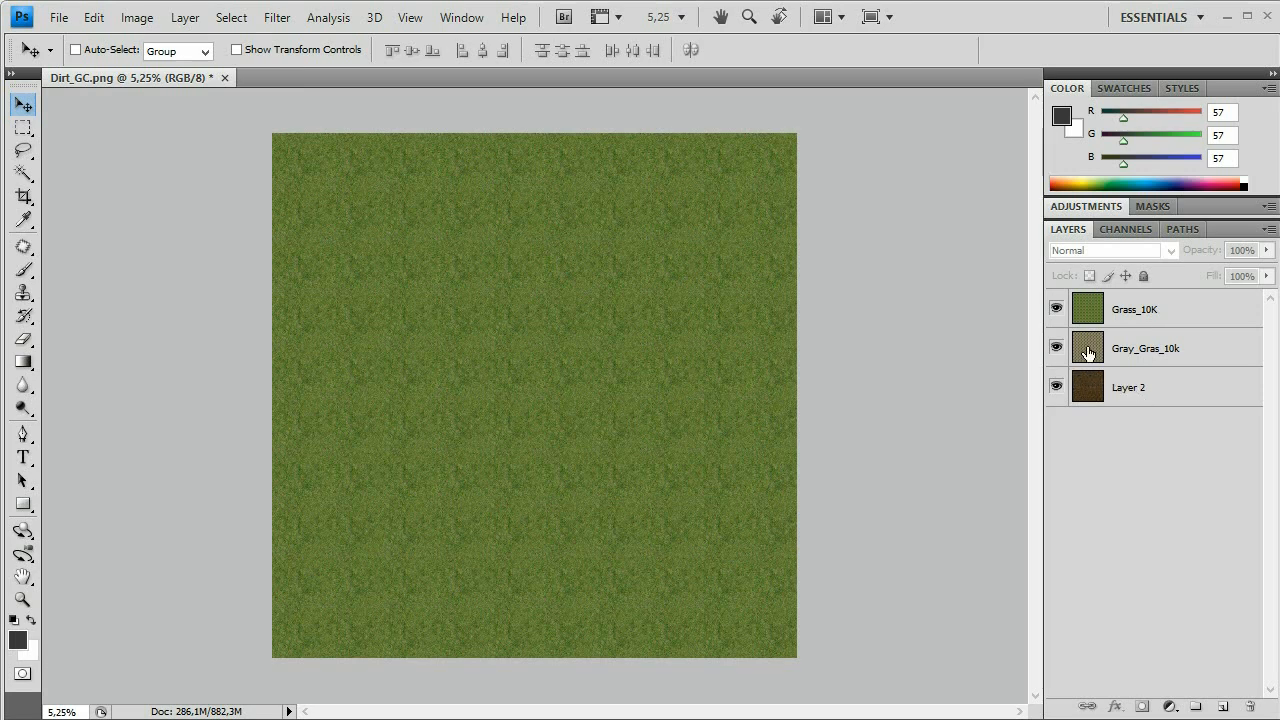
- Temporarily hide the Grass_10K and Gray_Gras_10k layers to view the textures underneath, and show both layers again
click(1058, 310)
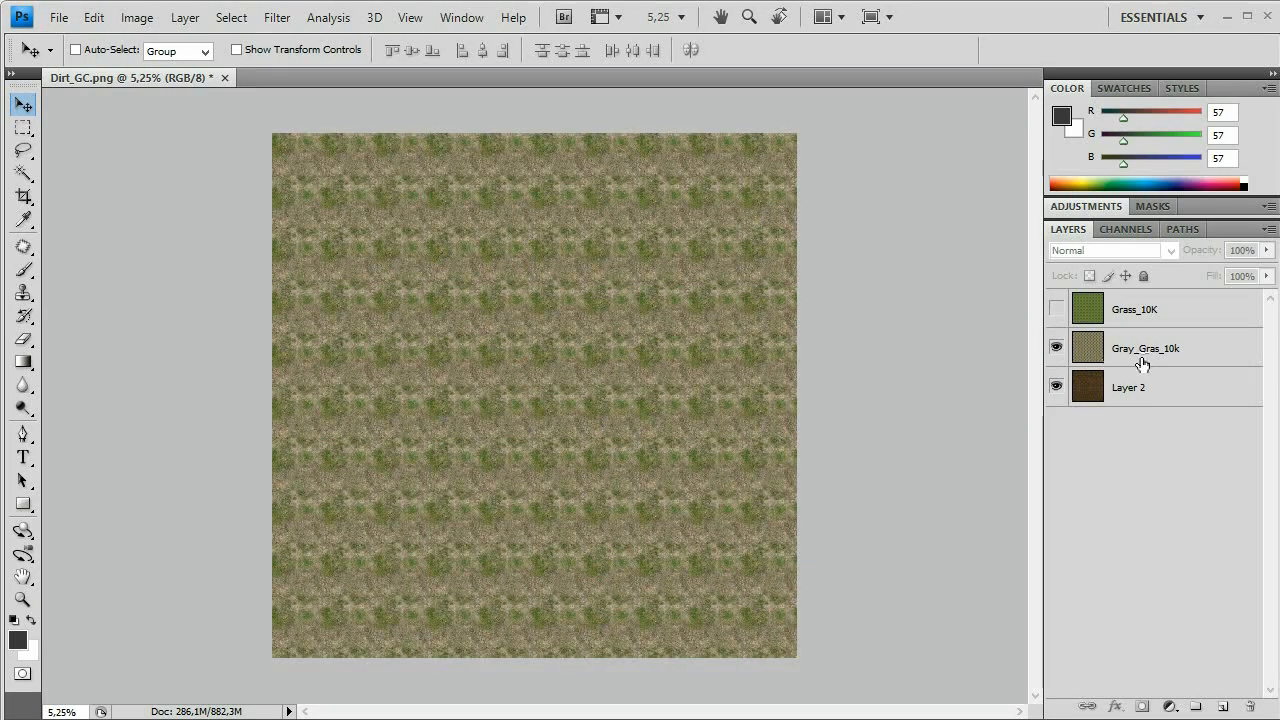
click(1057, 349)
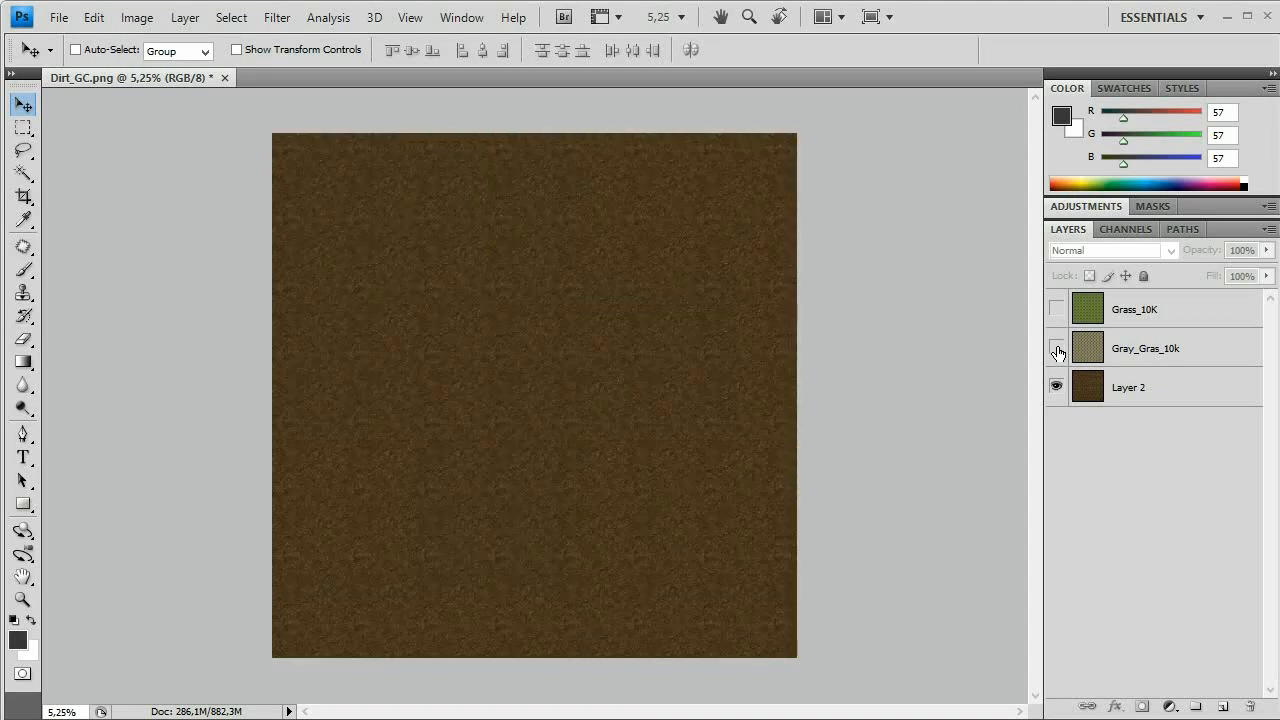
click(1057, 349)
click(1057, 309)
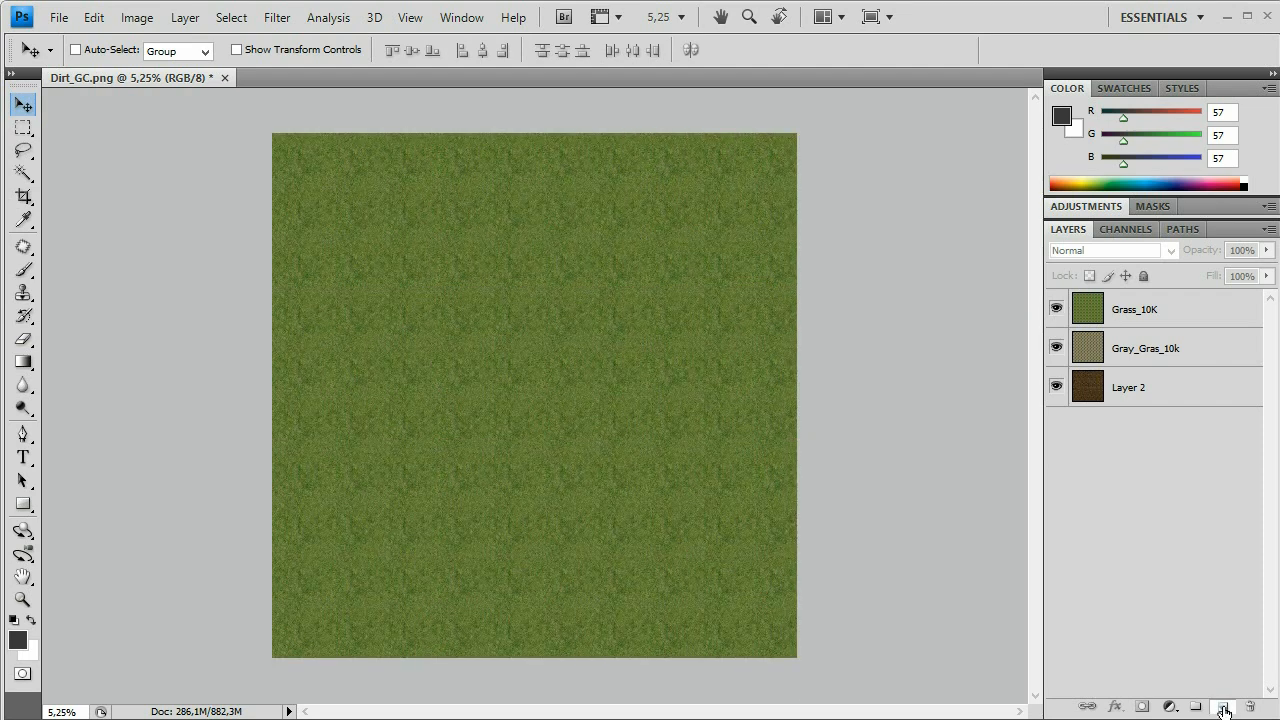
- Add a new layer above Grass_10K and place the Displacement image from the Images folder on it
click(1224, 709)
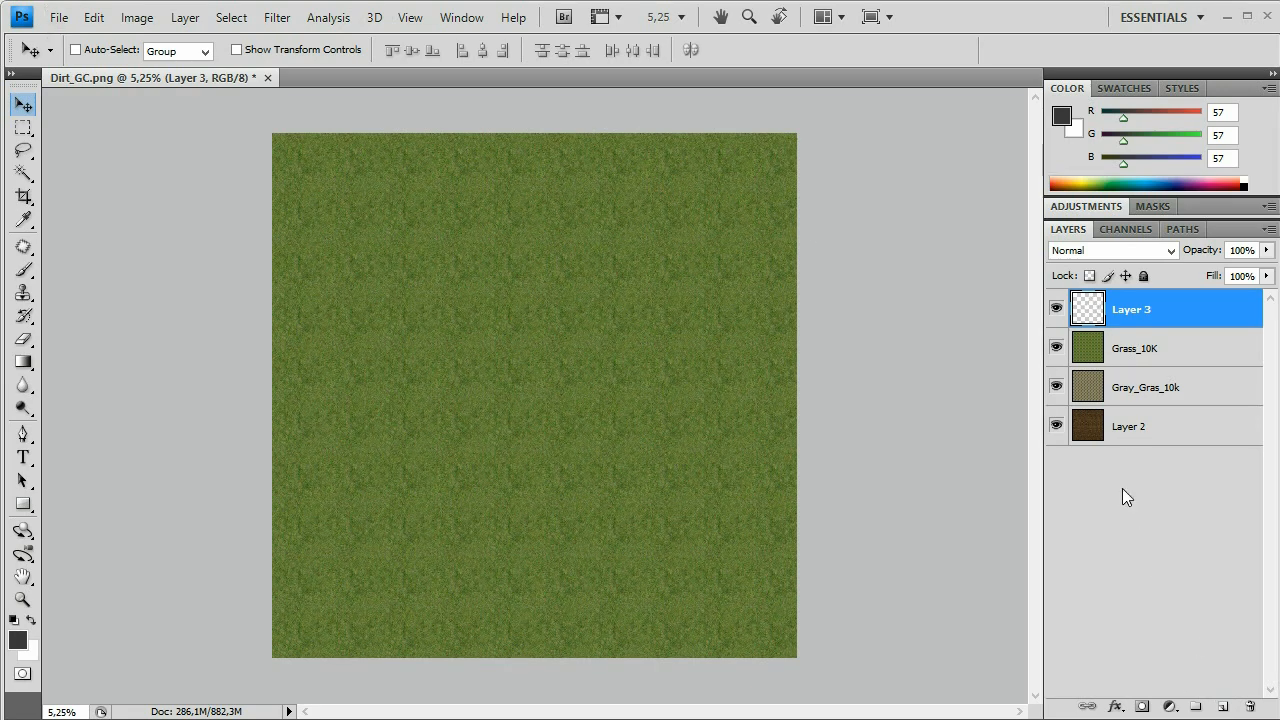
click(59, 17)
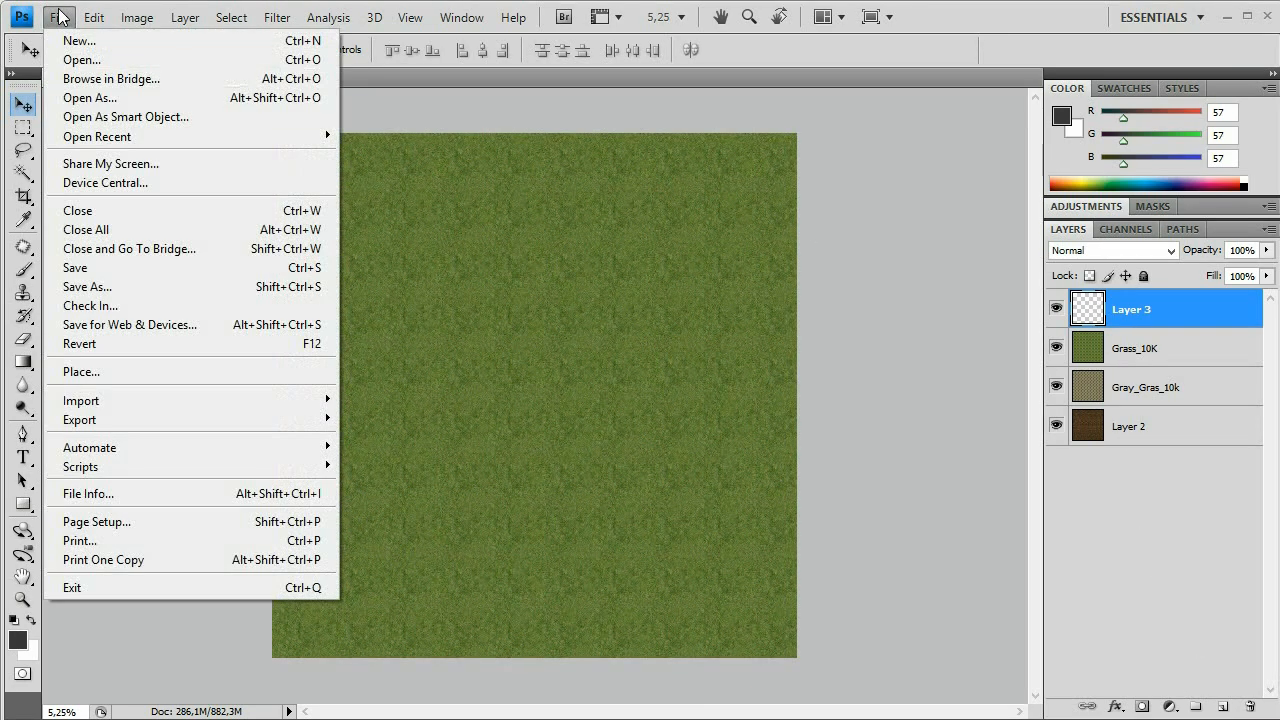
click(85, 373)
click(220, 146)
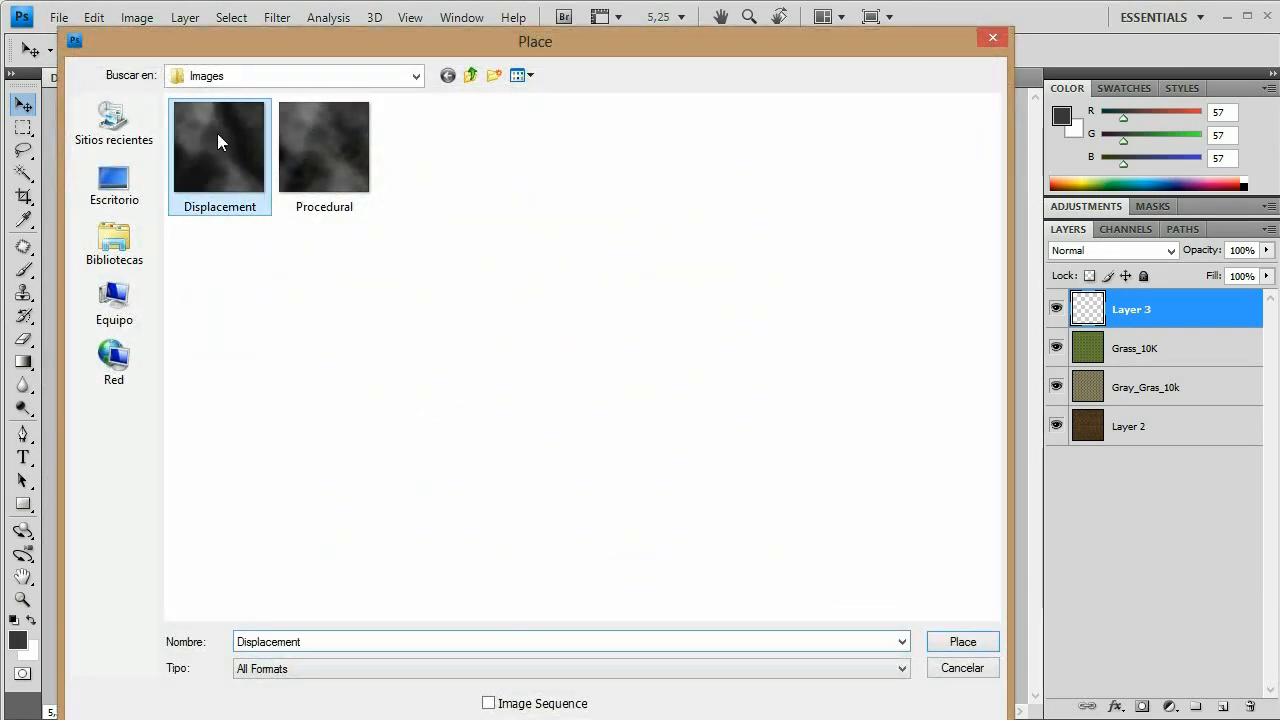
click(970, 646)
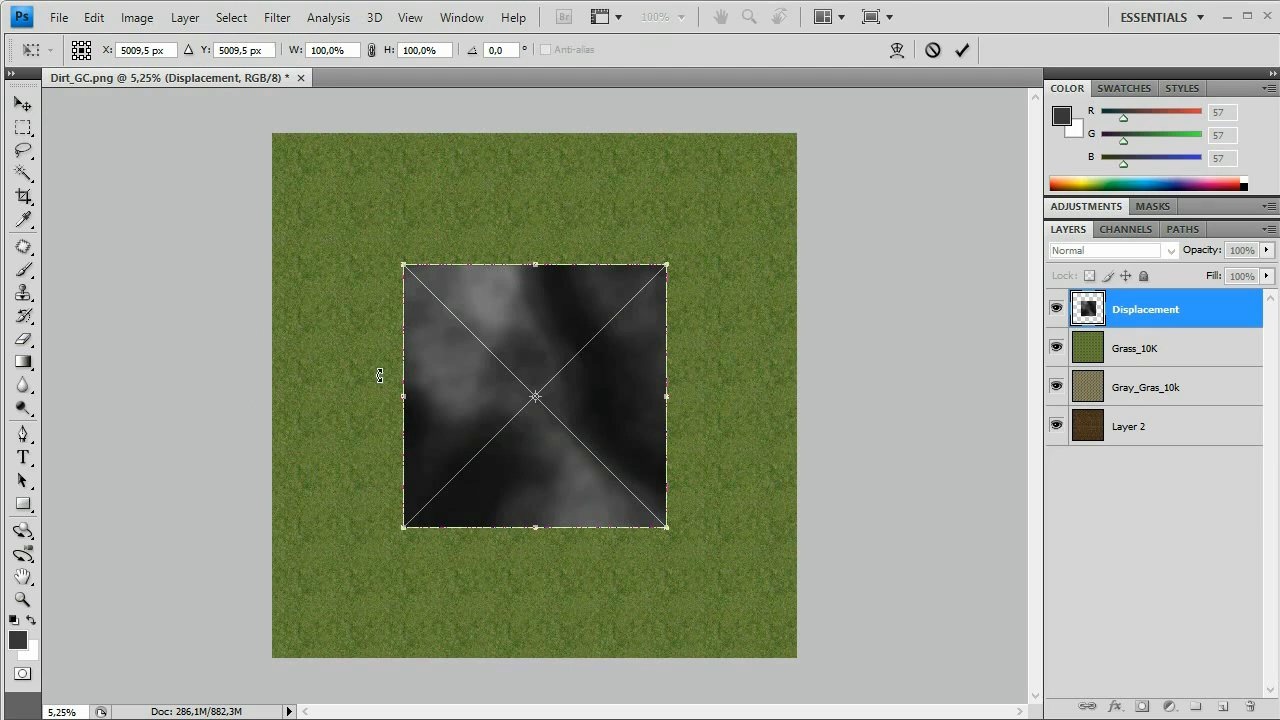
- Scale the placed Displacement image to 200% in width and height, and rasterize its layer
double_click(355, 52)
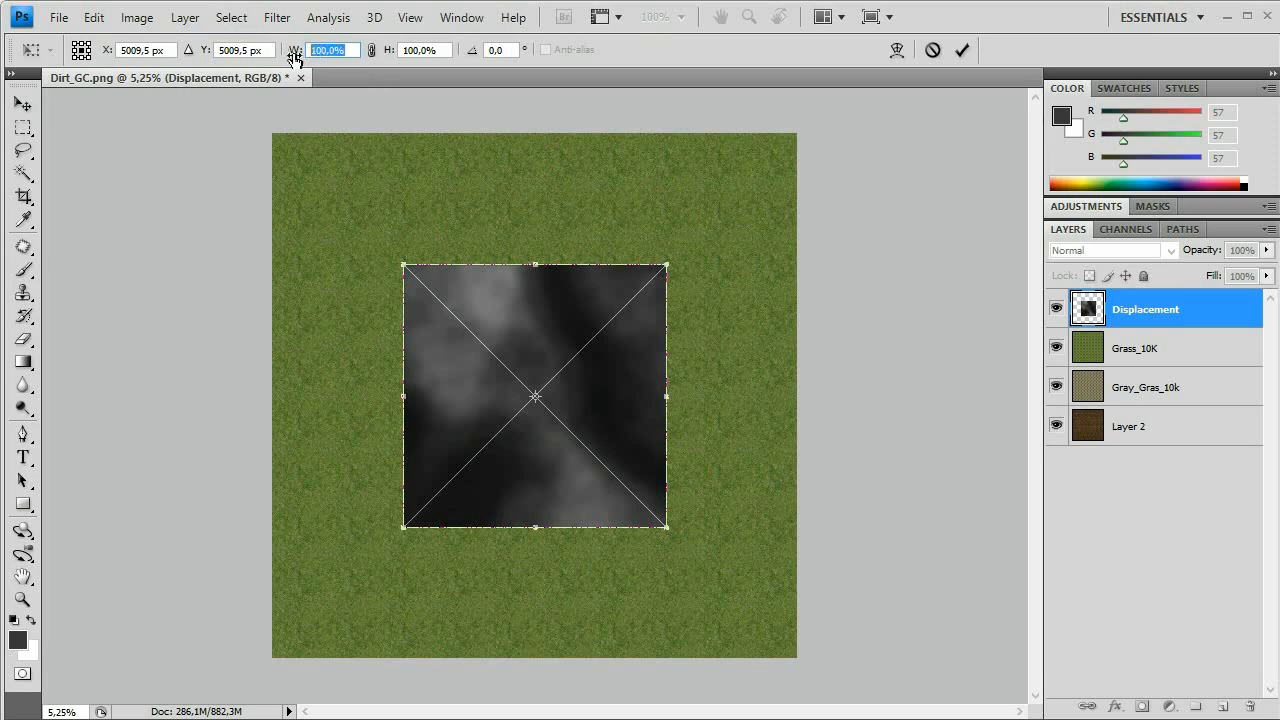
text(200)
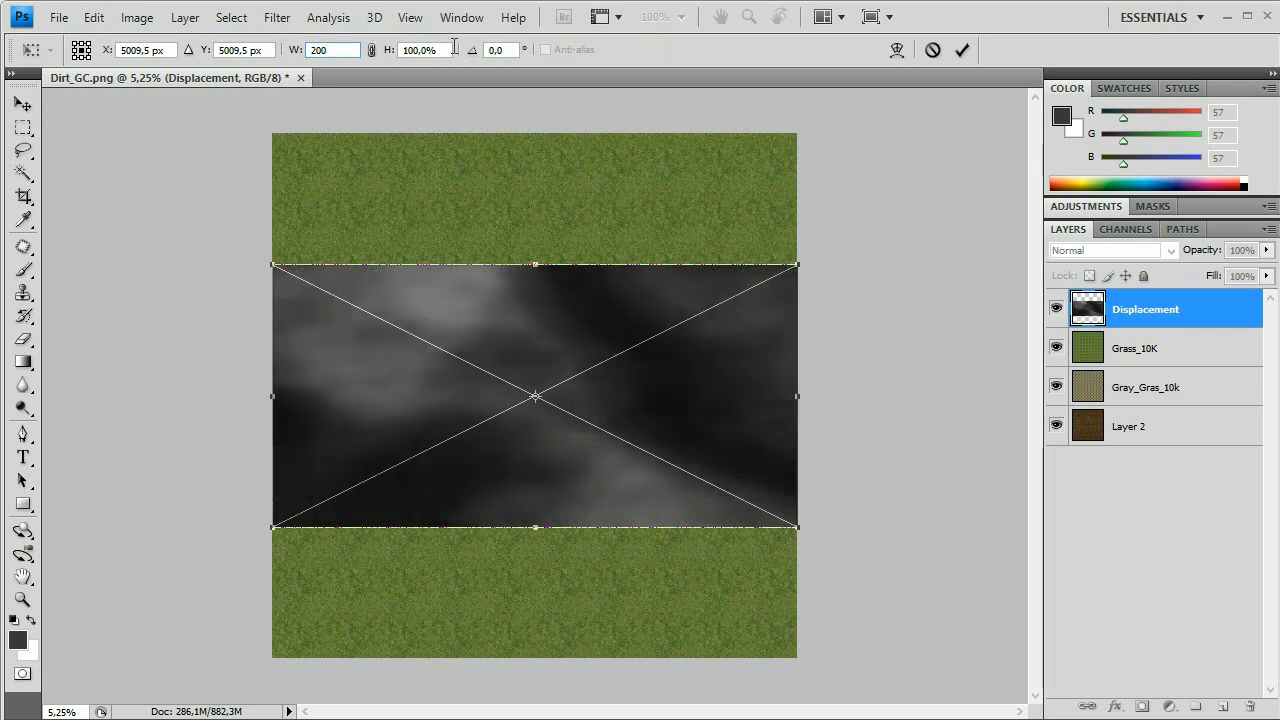
key(Tab)
text(2)
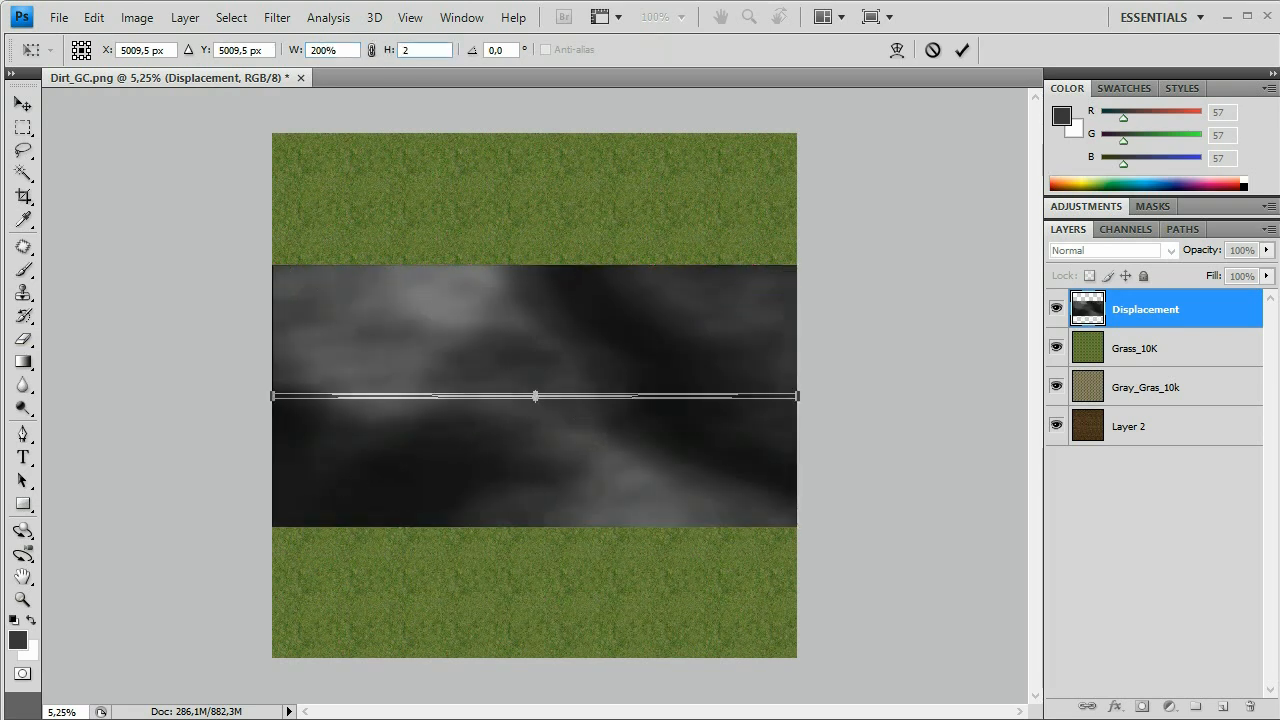
text(0)
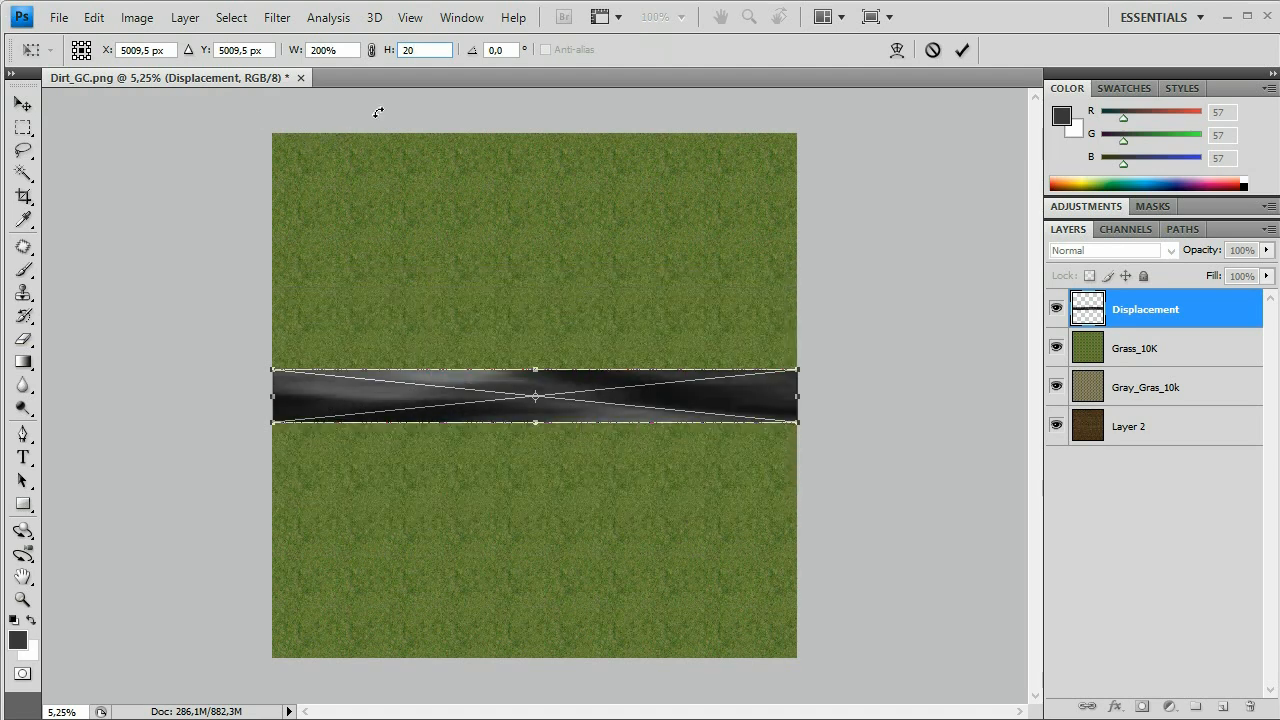
text(0)
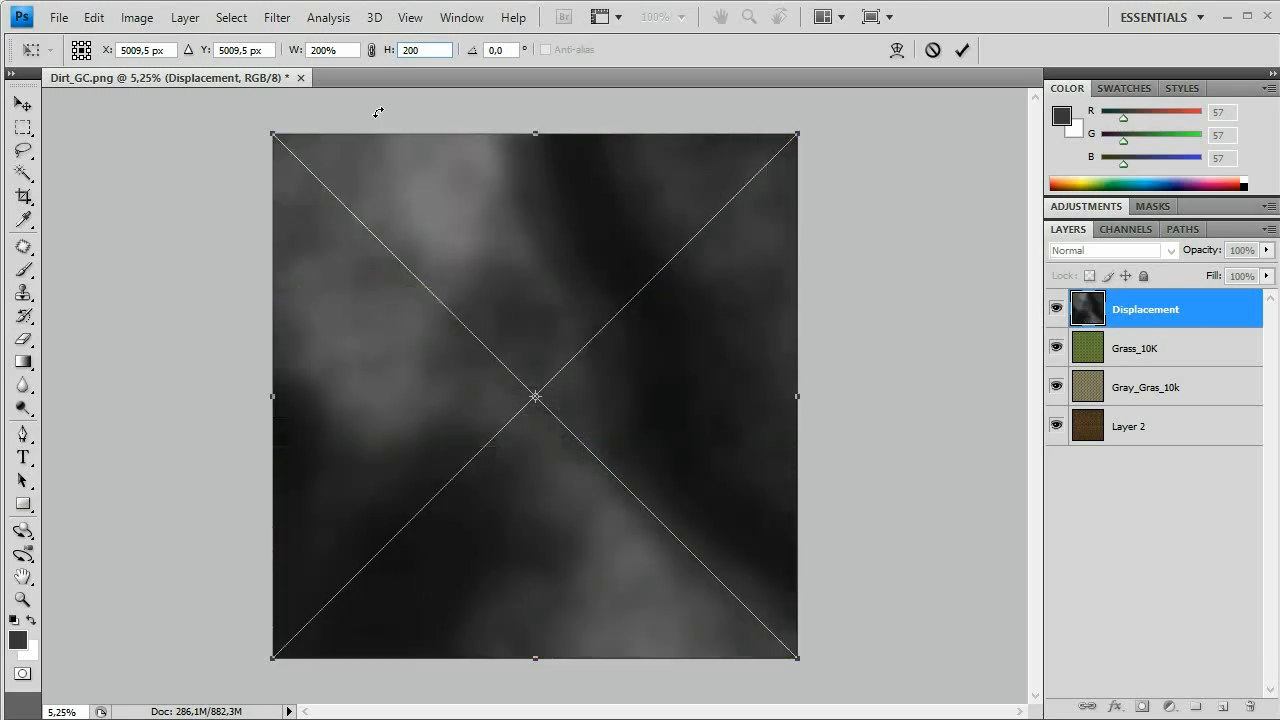
click(961, 50)
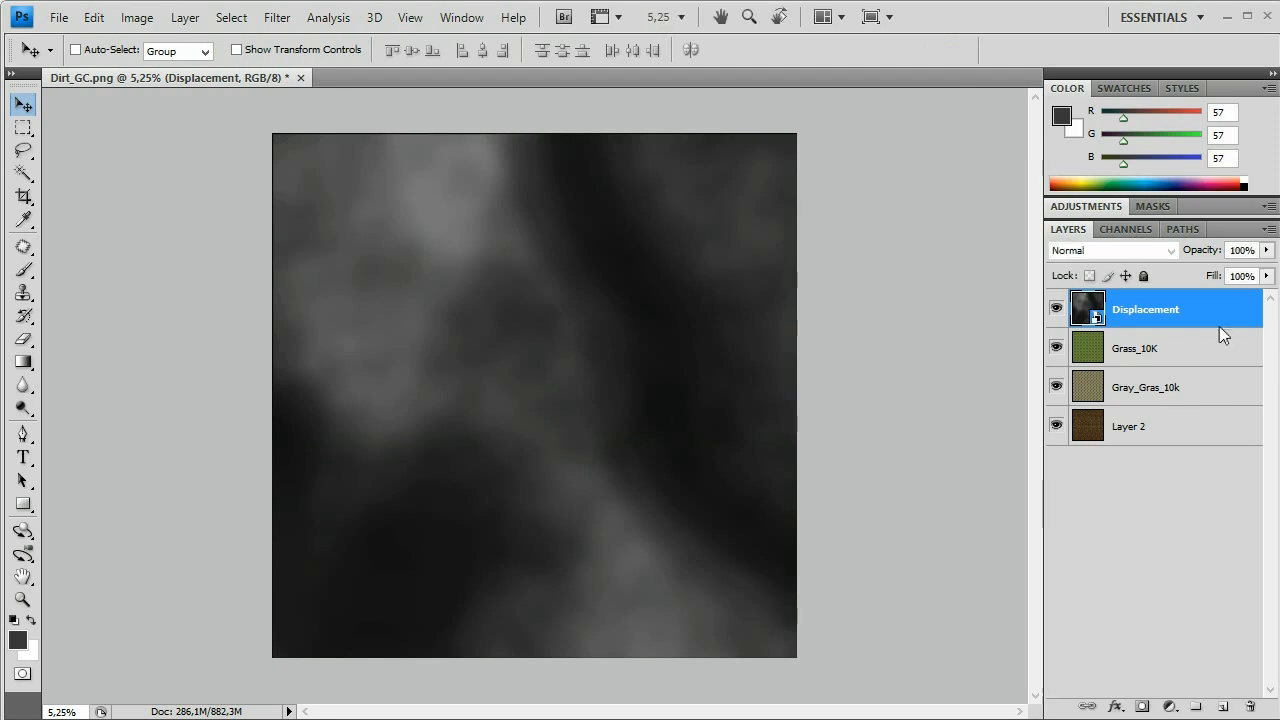
right_click(1156, 306)
click(1232, 539)
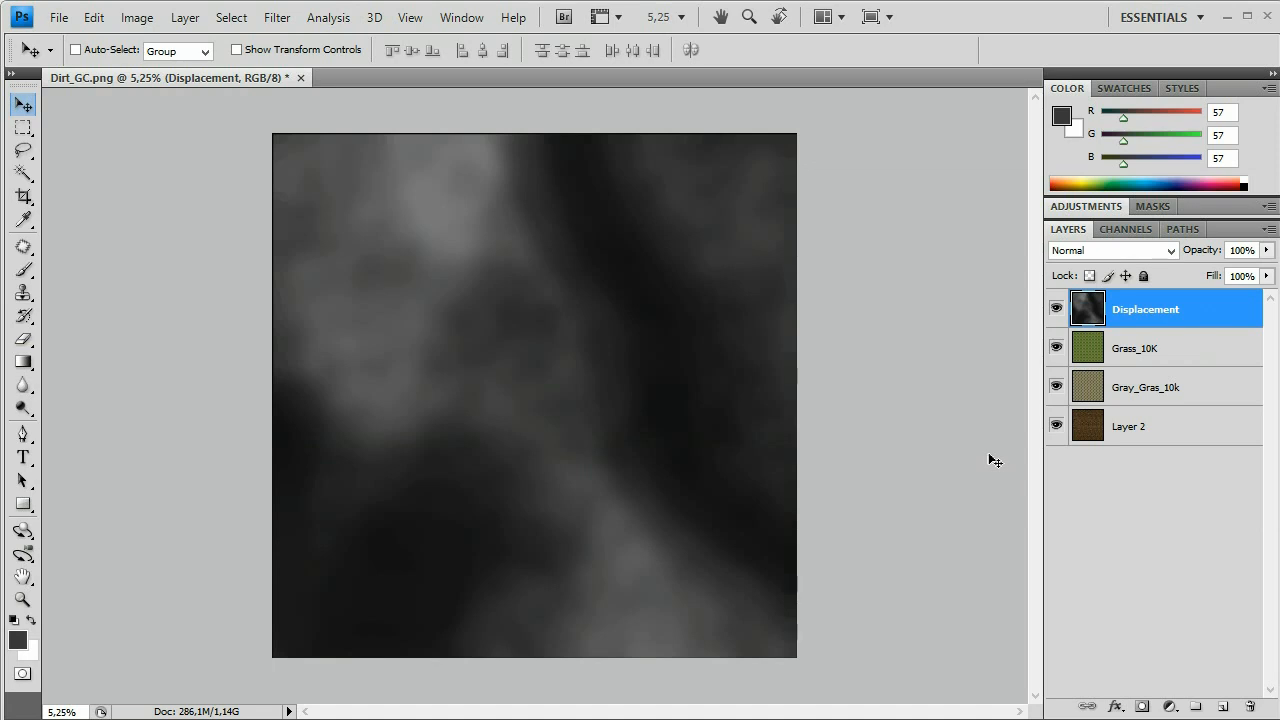
- Temporarily hide the Displacement, Grass_10K and Gray_Gras_10k layers to view the textures underneath, and show all three again
click(1058, 312)
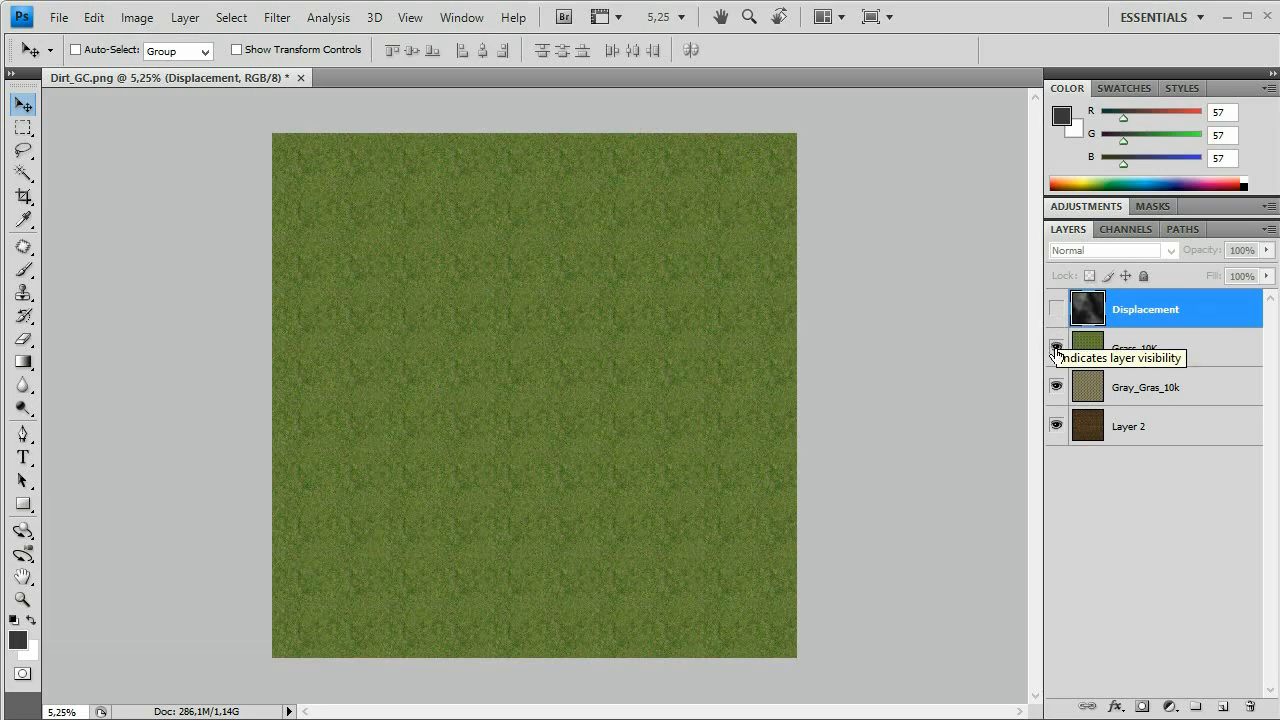
click(1057, 348)
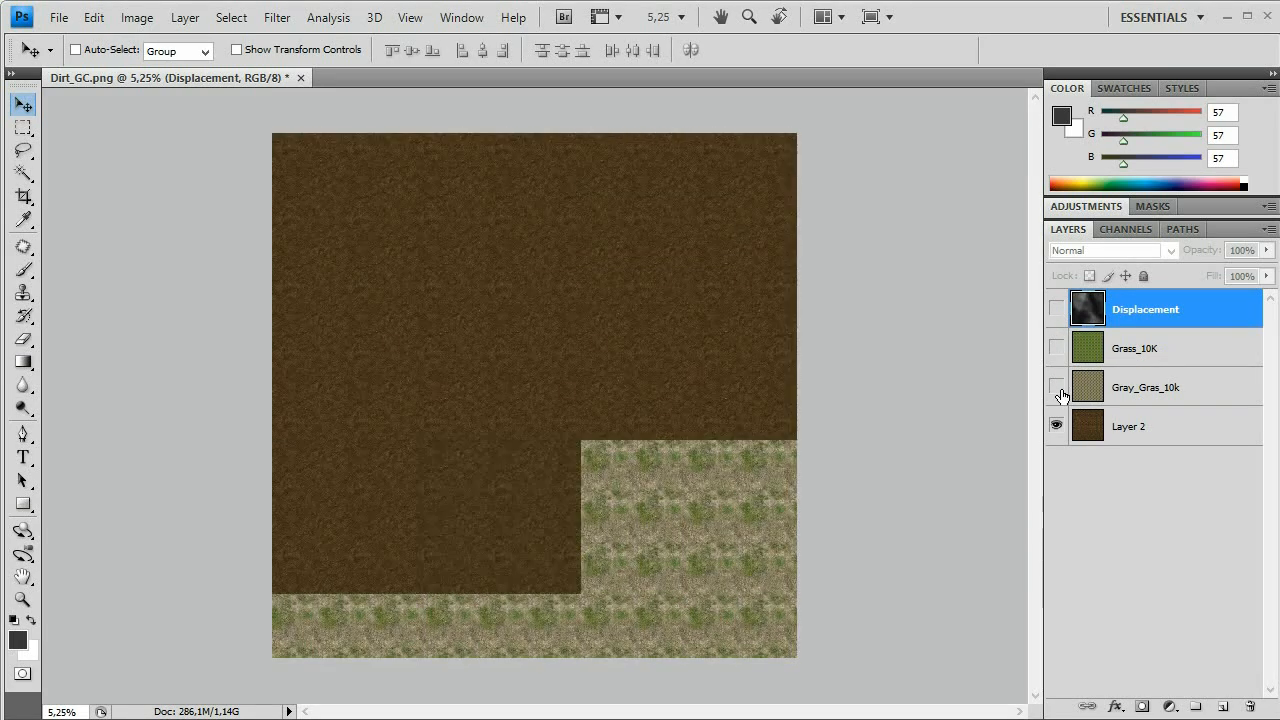
click(1058, 386)
click(1057, 349)
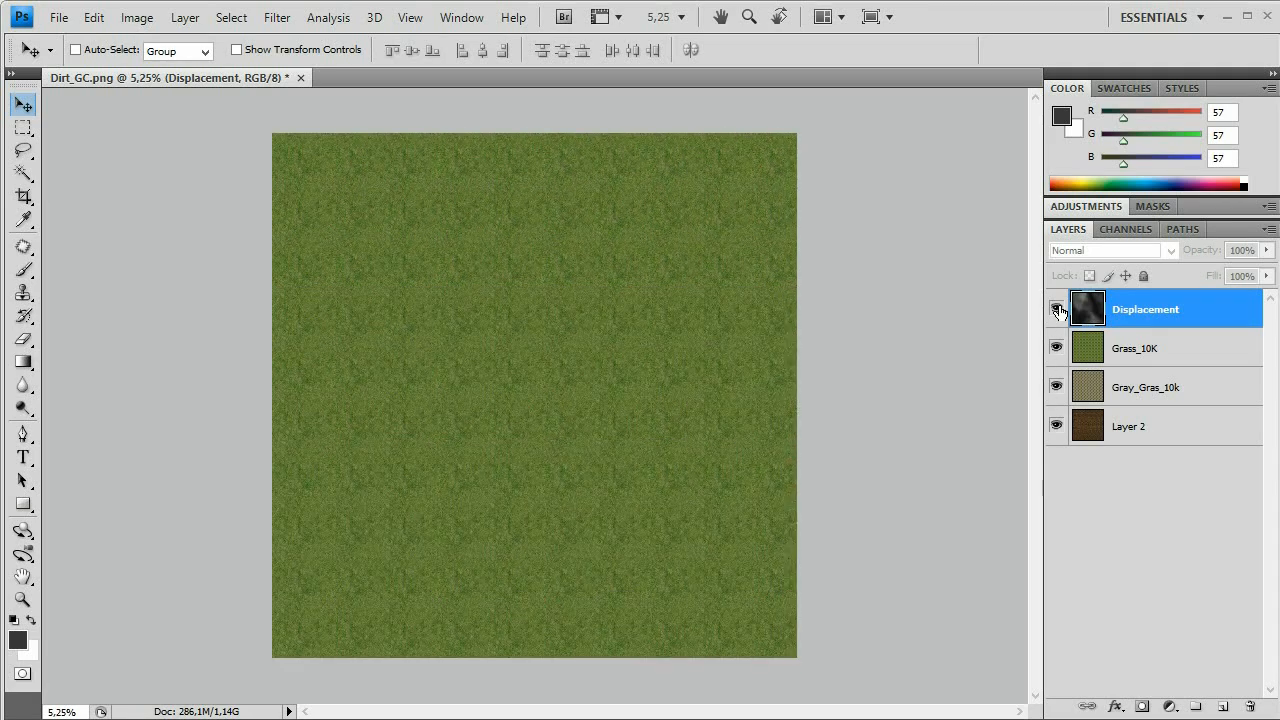
click(1057, 310)
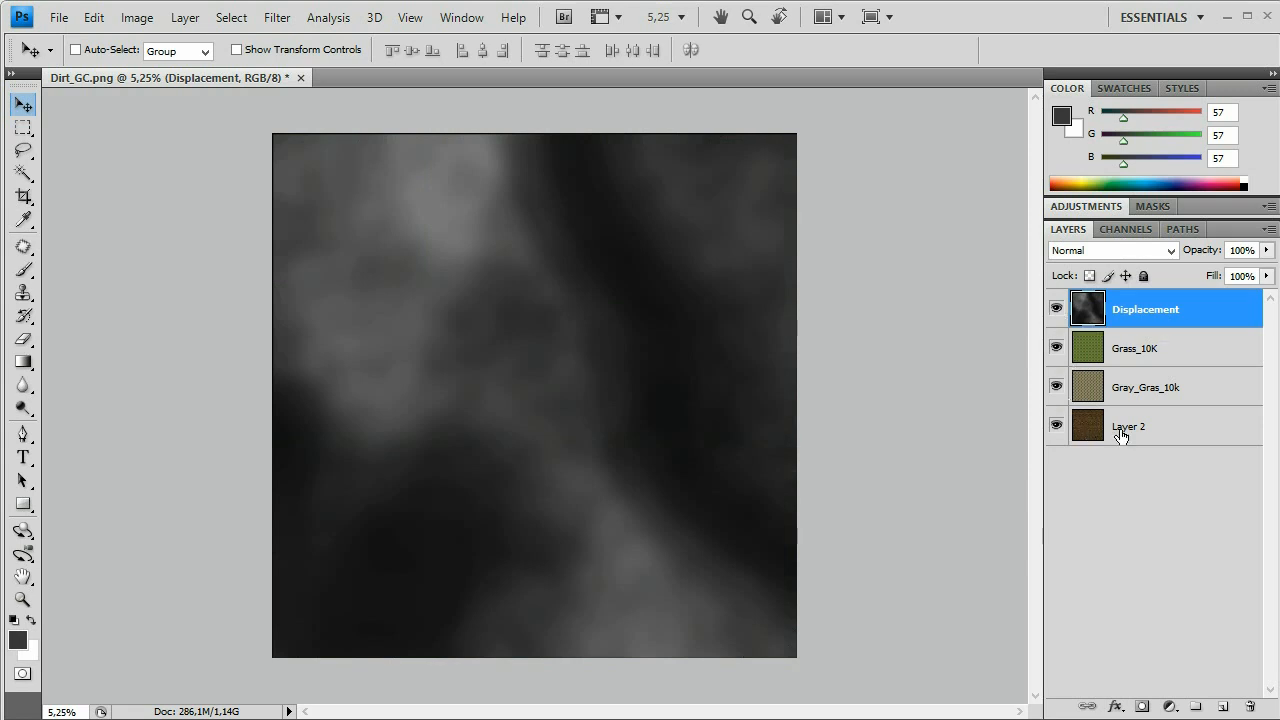
- Hide the Grass_10K and Gray_Gras_10k layers, comparing the dirt and grass textures with the Displacement map, and leave Displacement visible
click(1057, 348)
click(1057, 387)
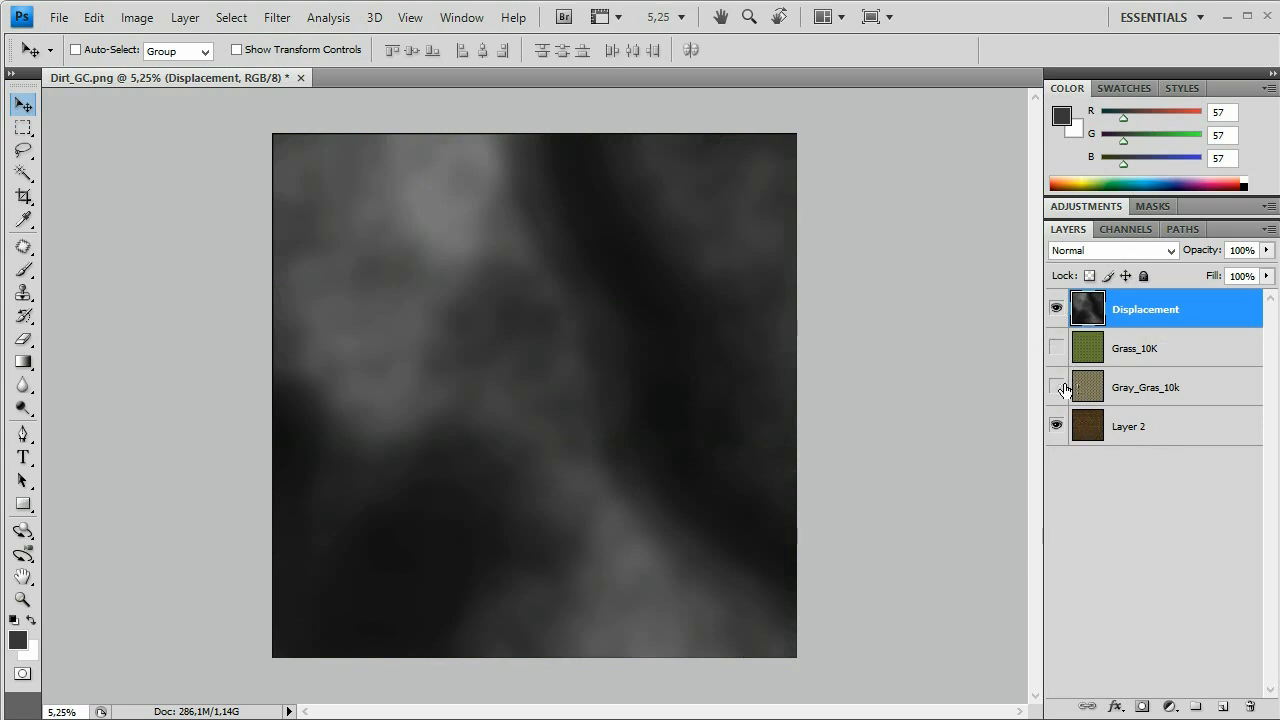
click(1057, 309)
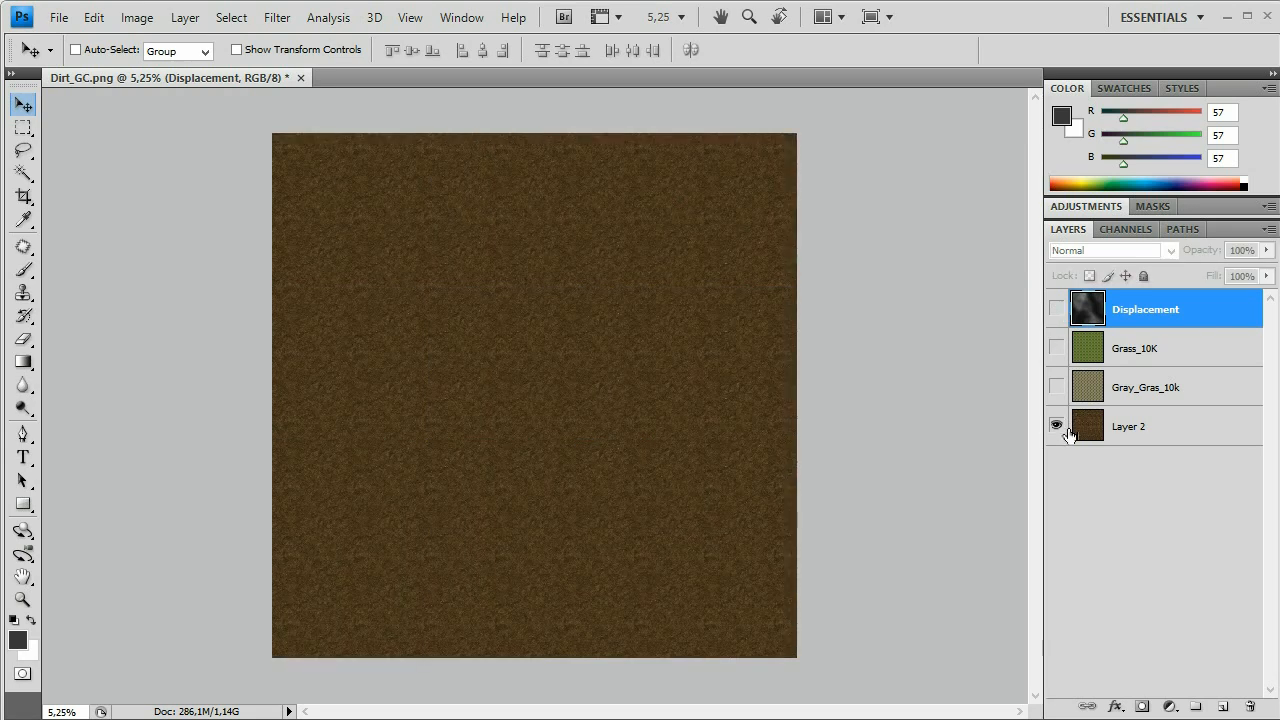
click(1057, 309)
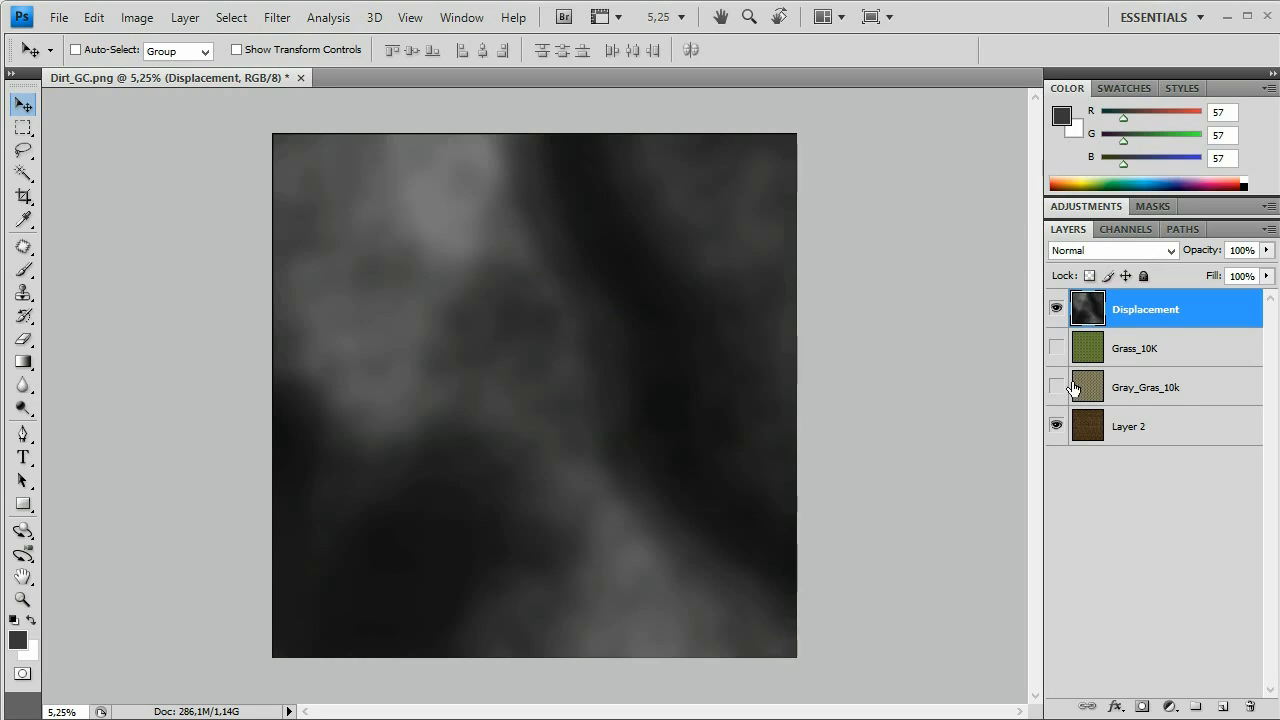
click(1057, 348)
click(1058, 311)
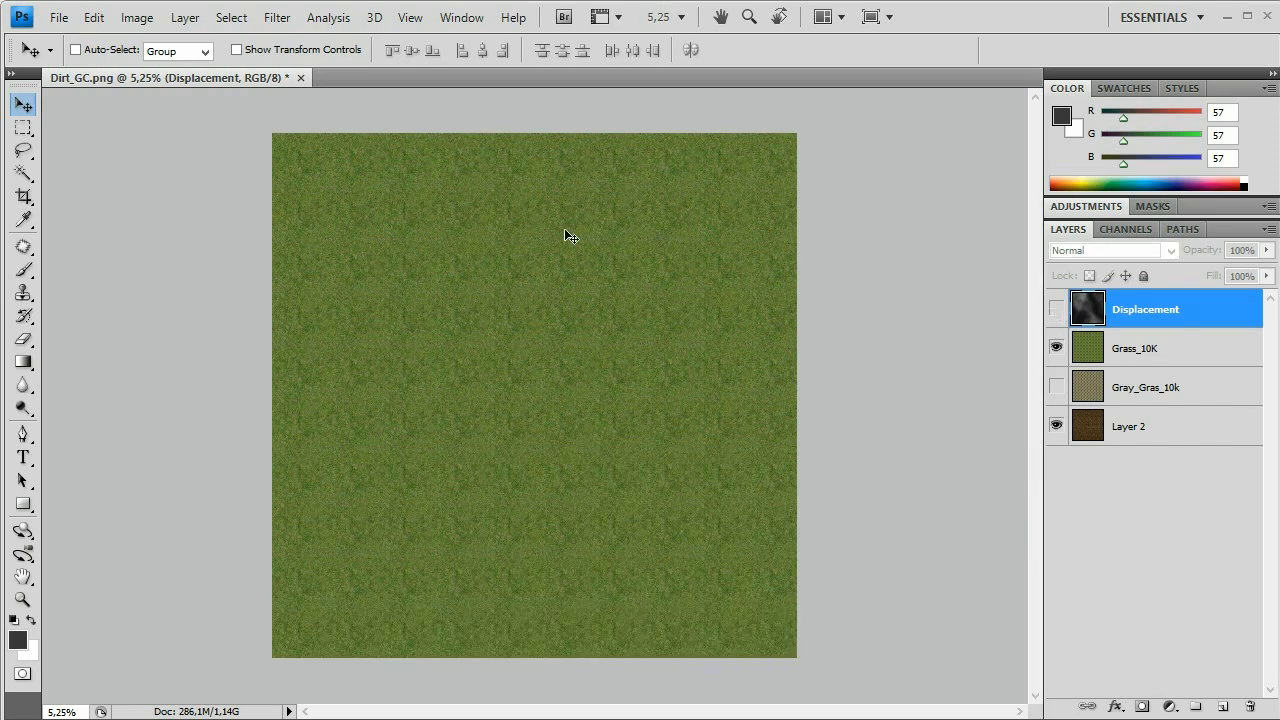
click(1058, 309)
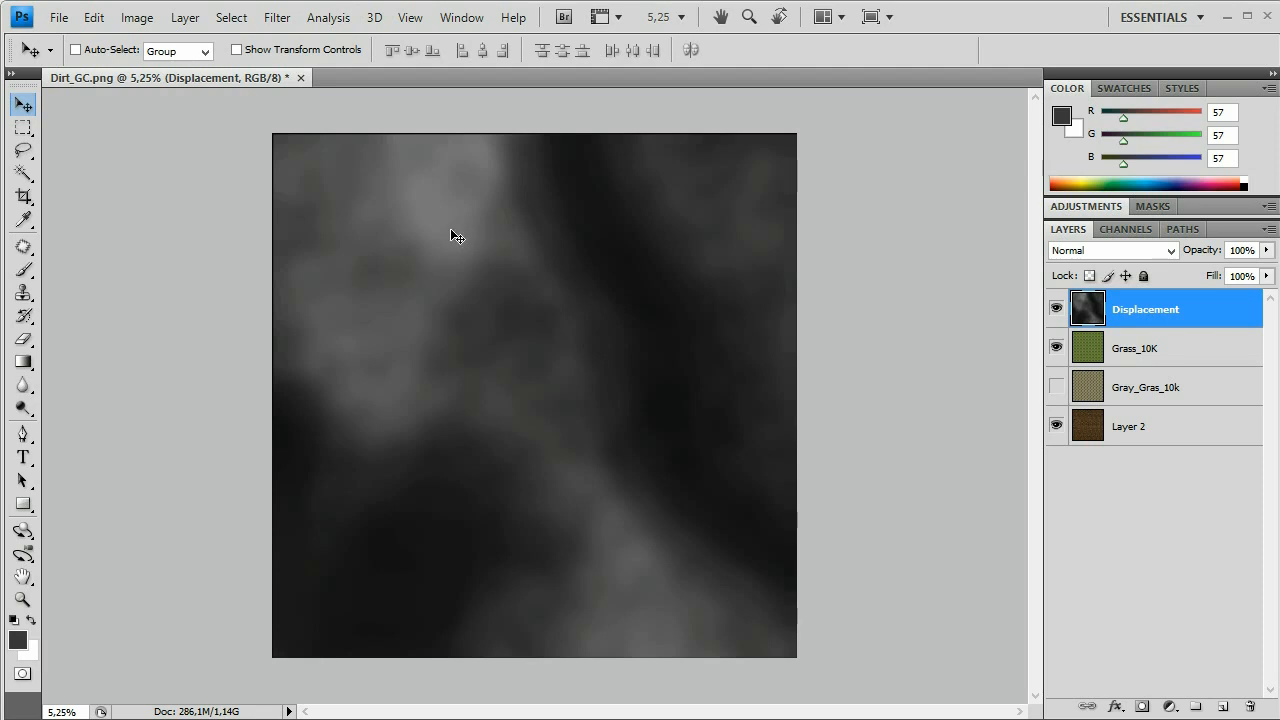
click(1155, 360)
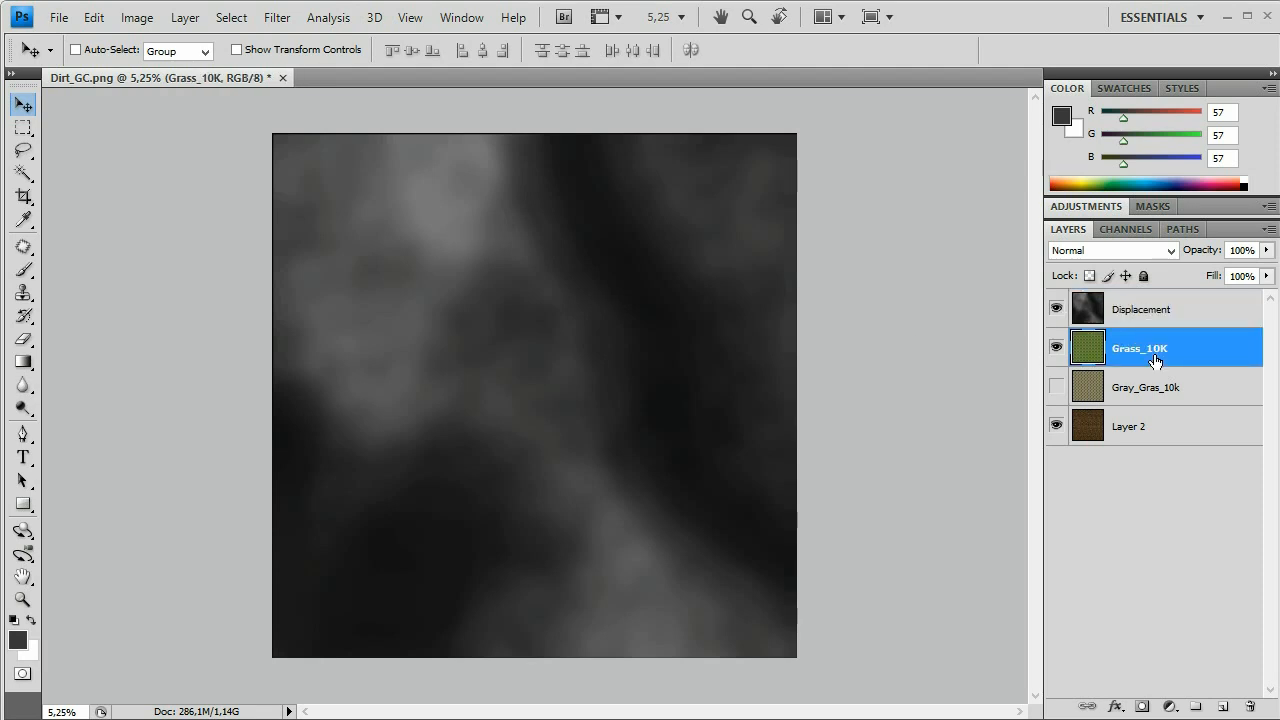
click(1057, 348)
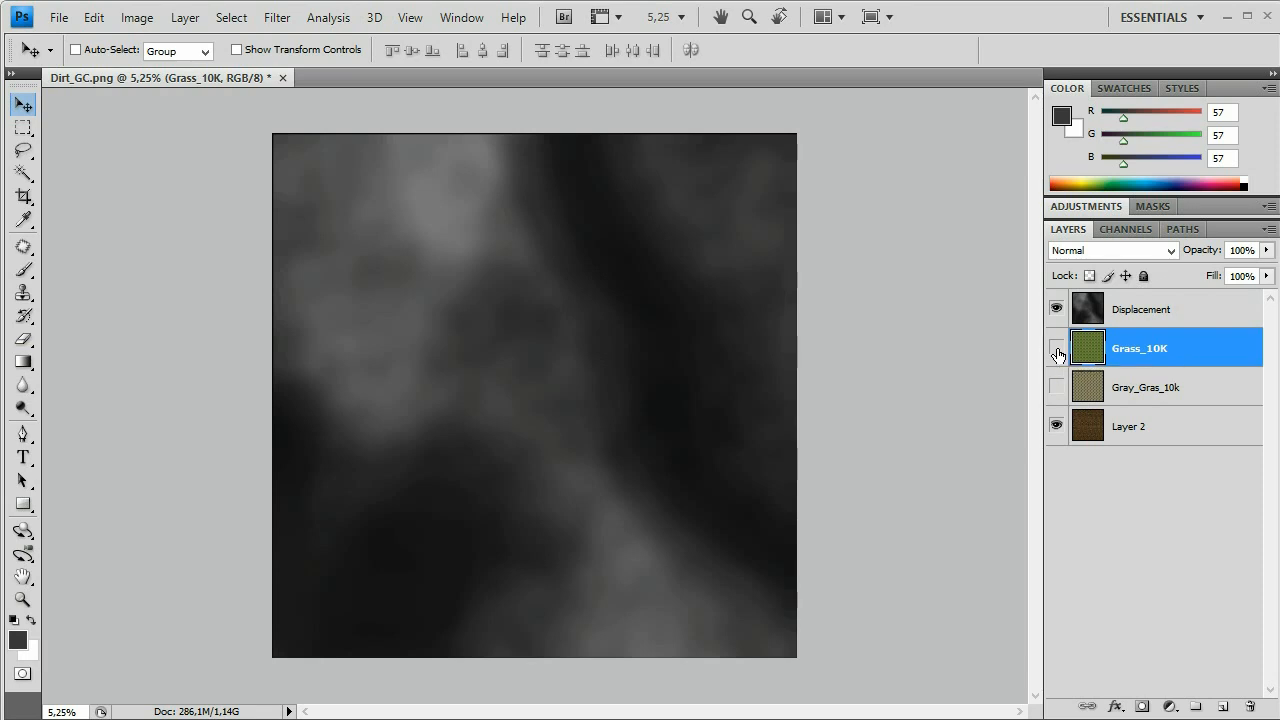
- Select the dark areas of the Displacement layer with Color Range, sampling the dark diagonal band, with Invert off and Fuzziness 52
click(1148, 316)
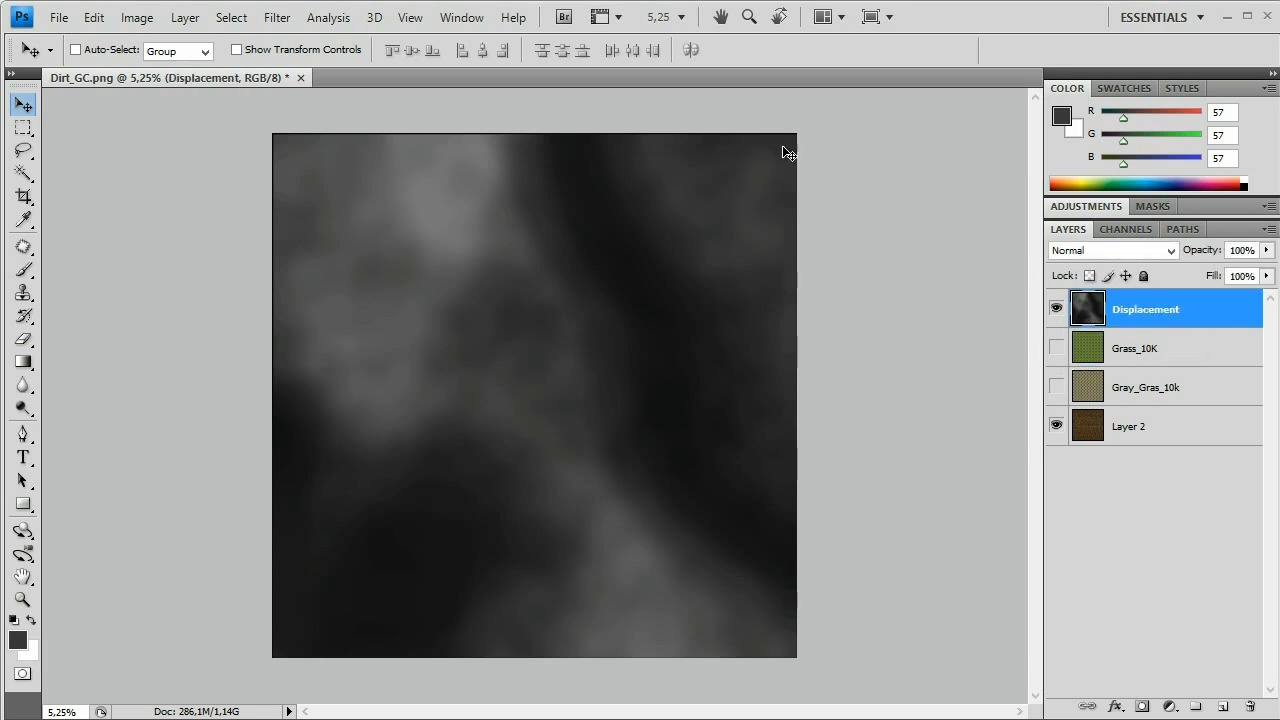
click(228, 22)
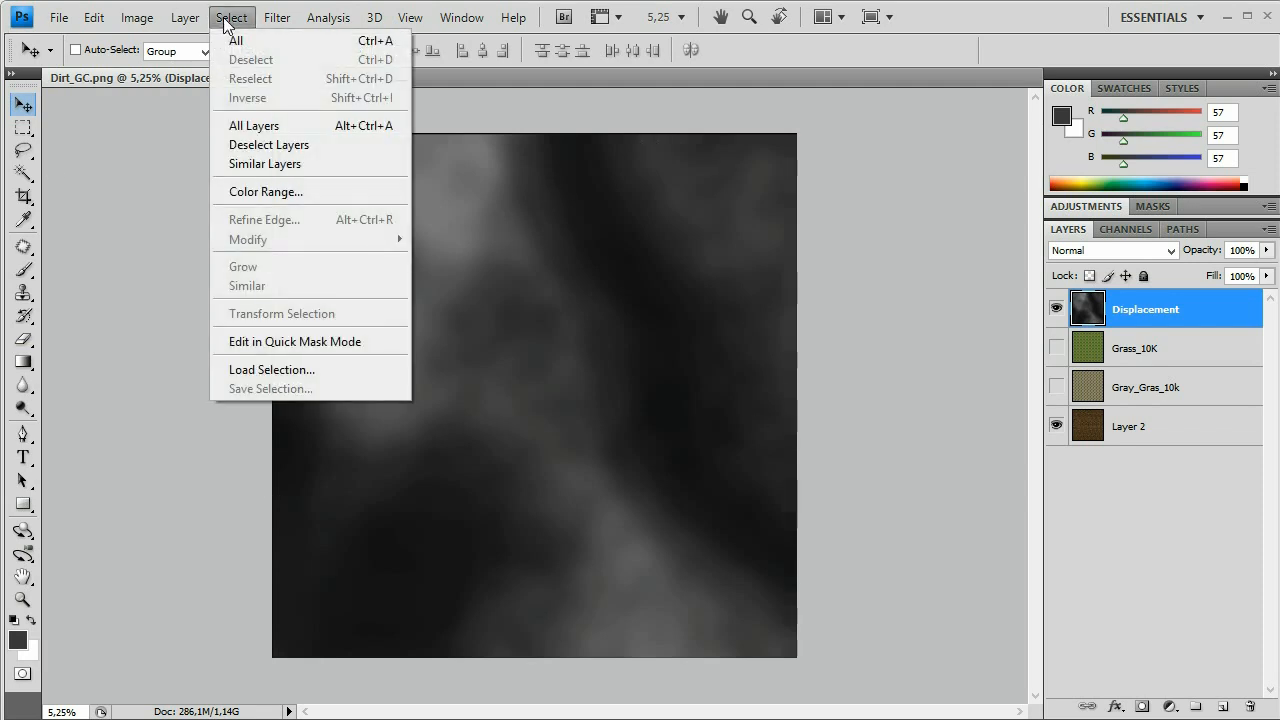
click(260, 191)
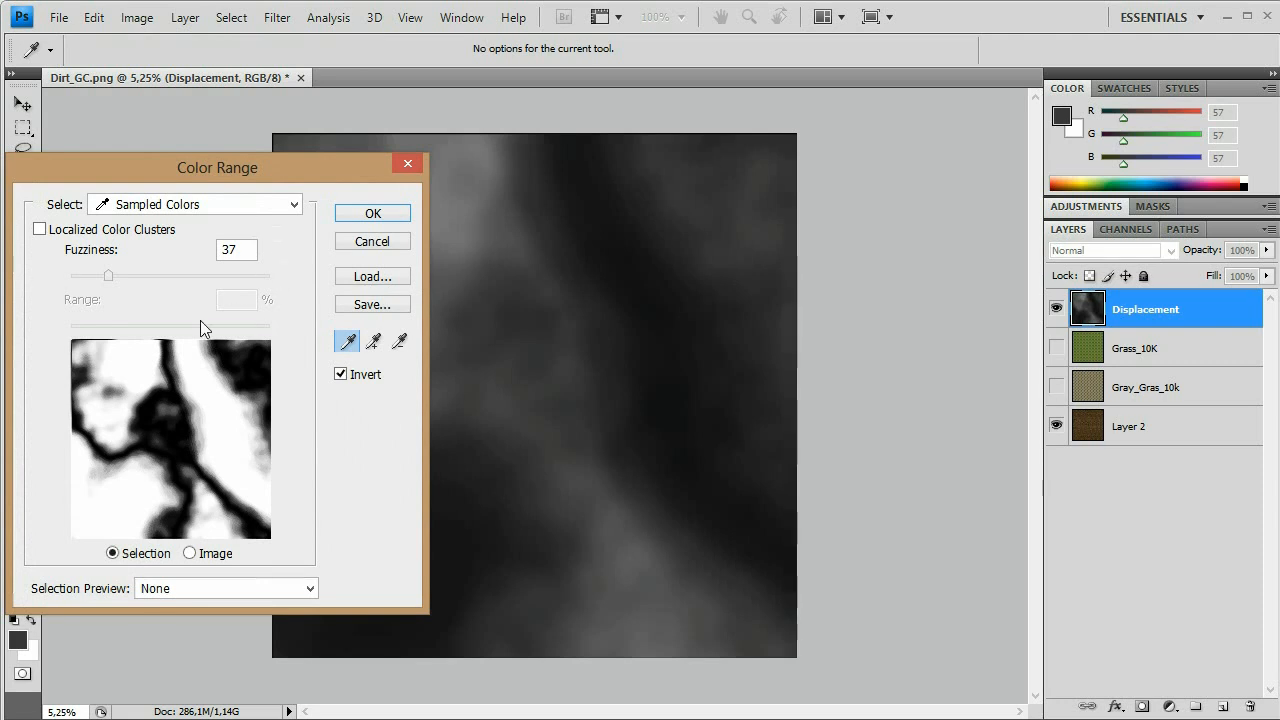
click(341, 374)
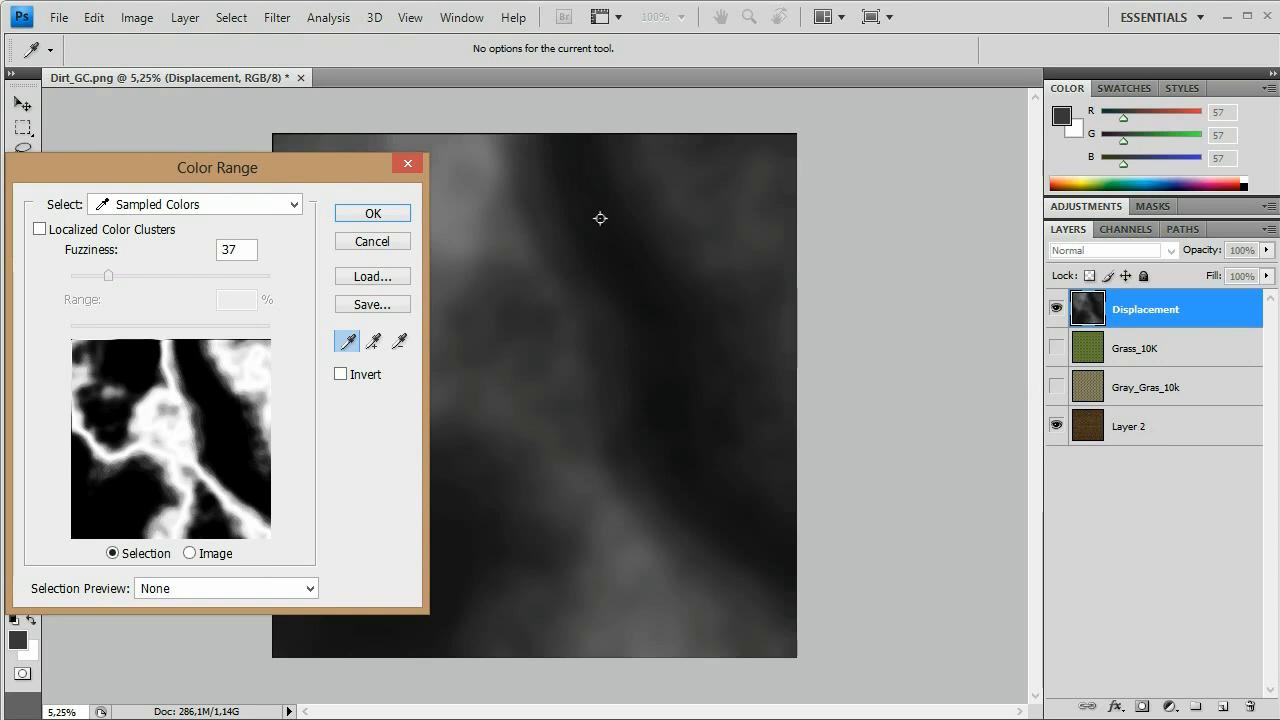
click(593, 216)
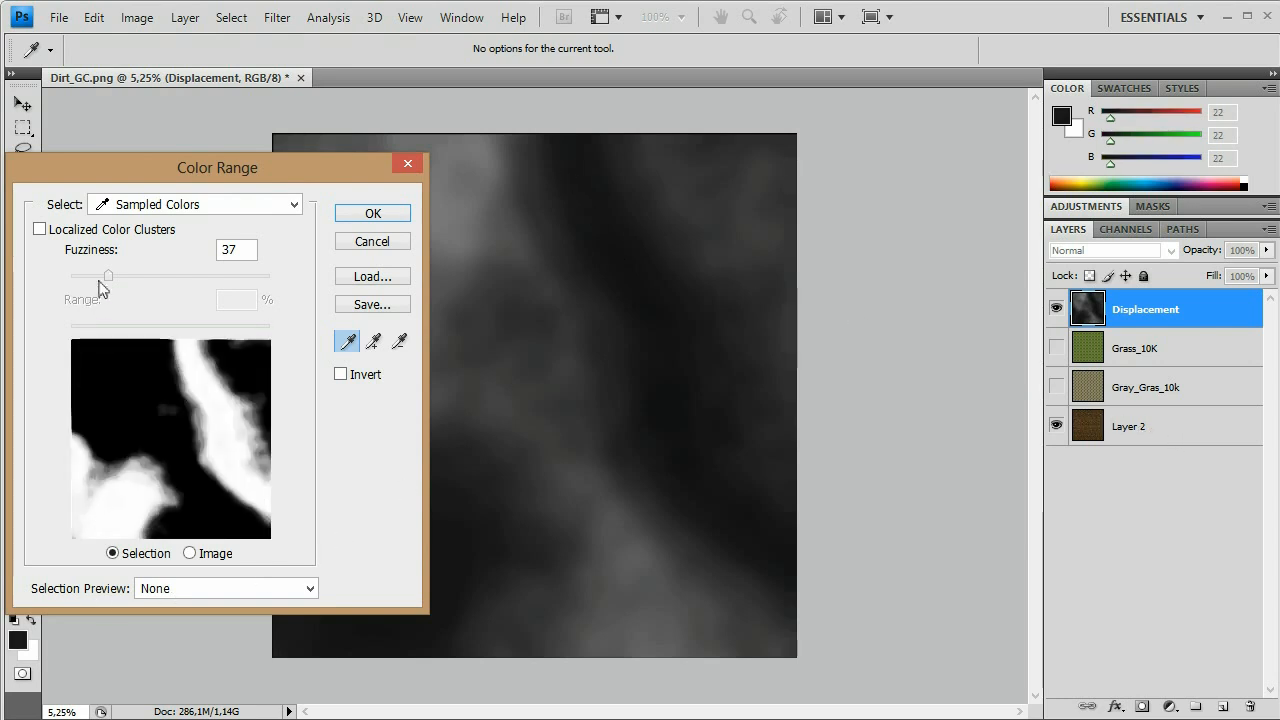
drag(108, 276, 125, 285)
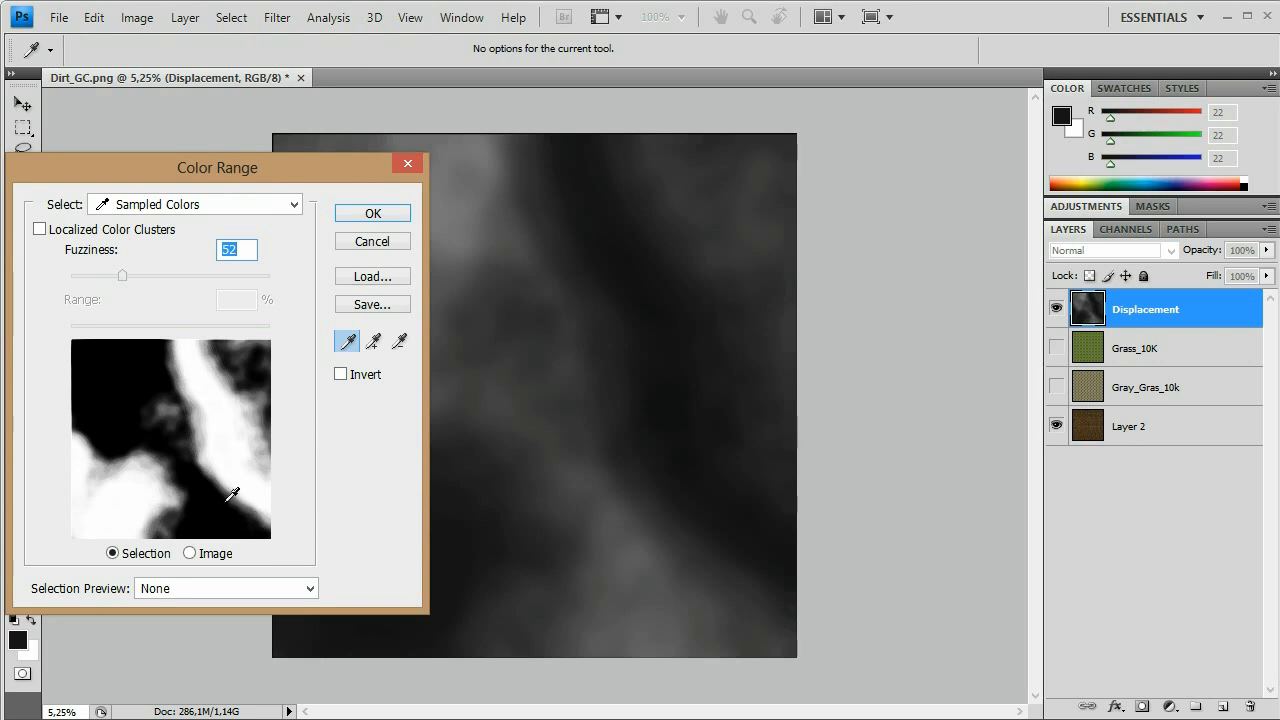
click(372, 215)
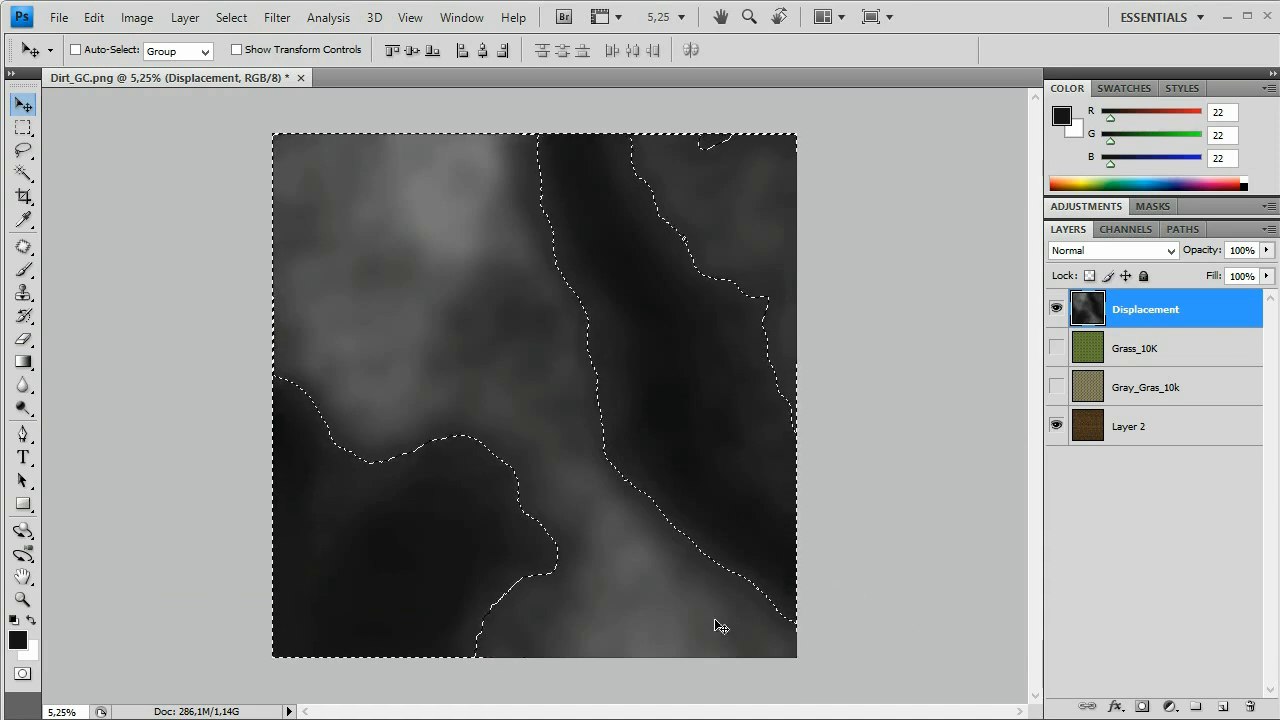
- Hide Displacement, clear everything outside the selected dark areas from the dirt Layer 2 by inverting the selection, and deselect
click(1057, 312)
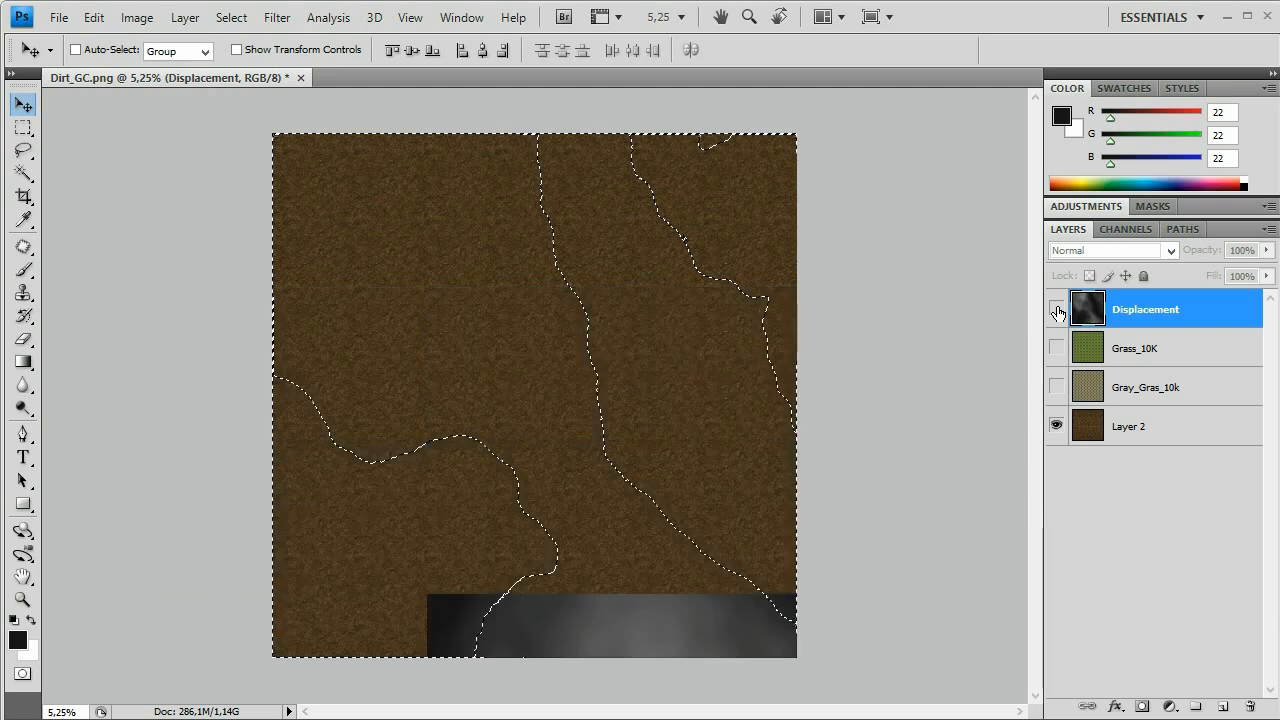
click(1130, 430)
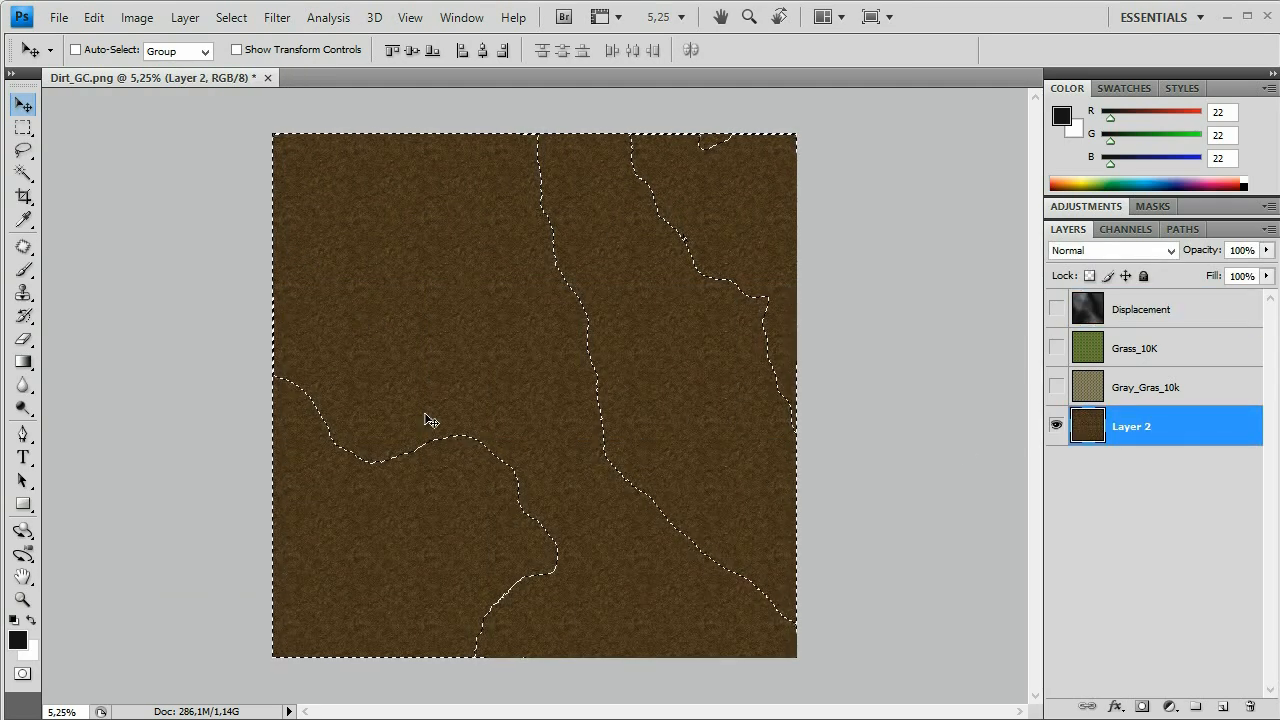
key(Delete)
click(233, 20)
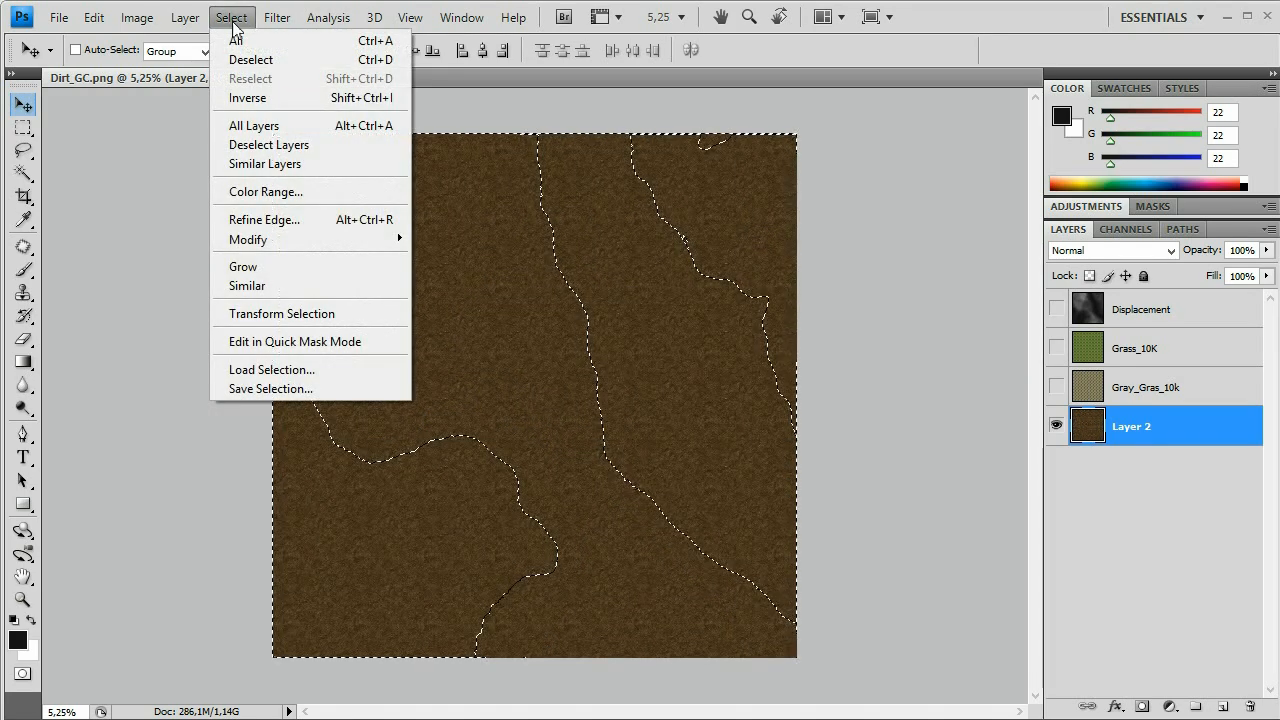
click(280, 99)
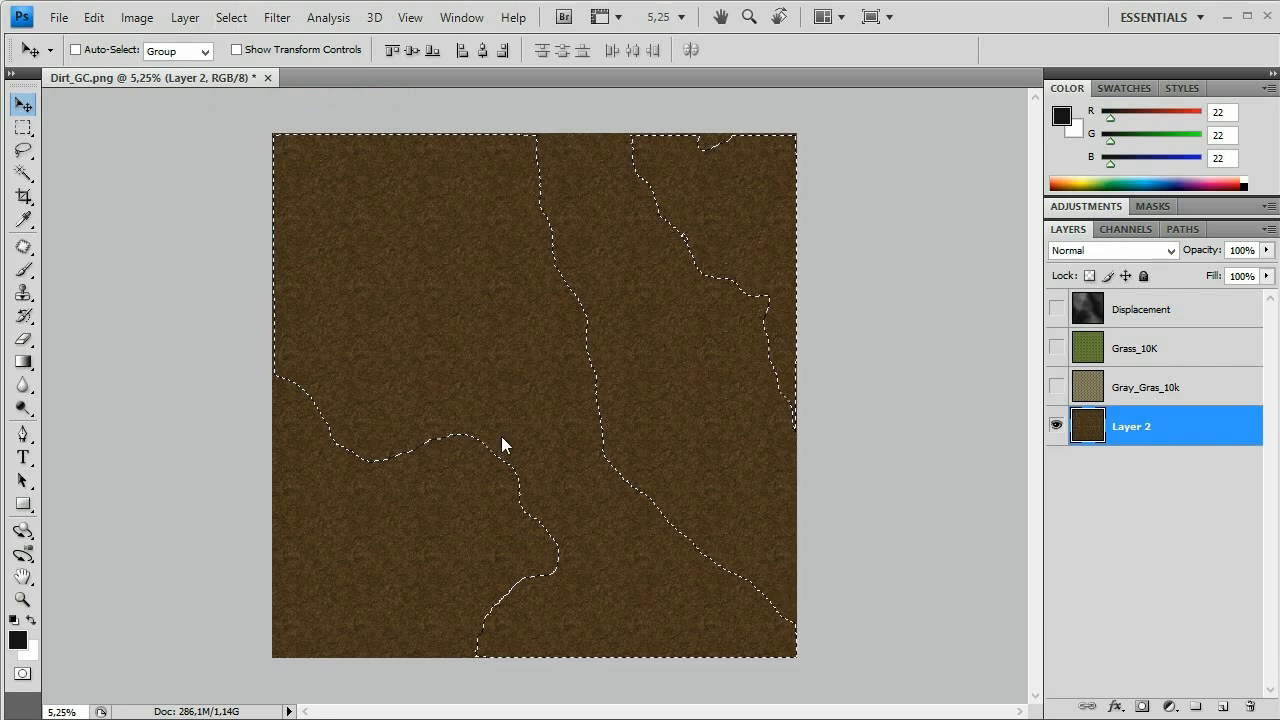
key(Delete)
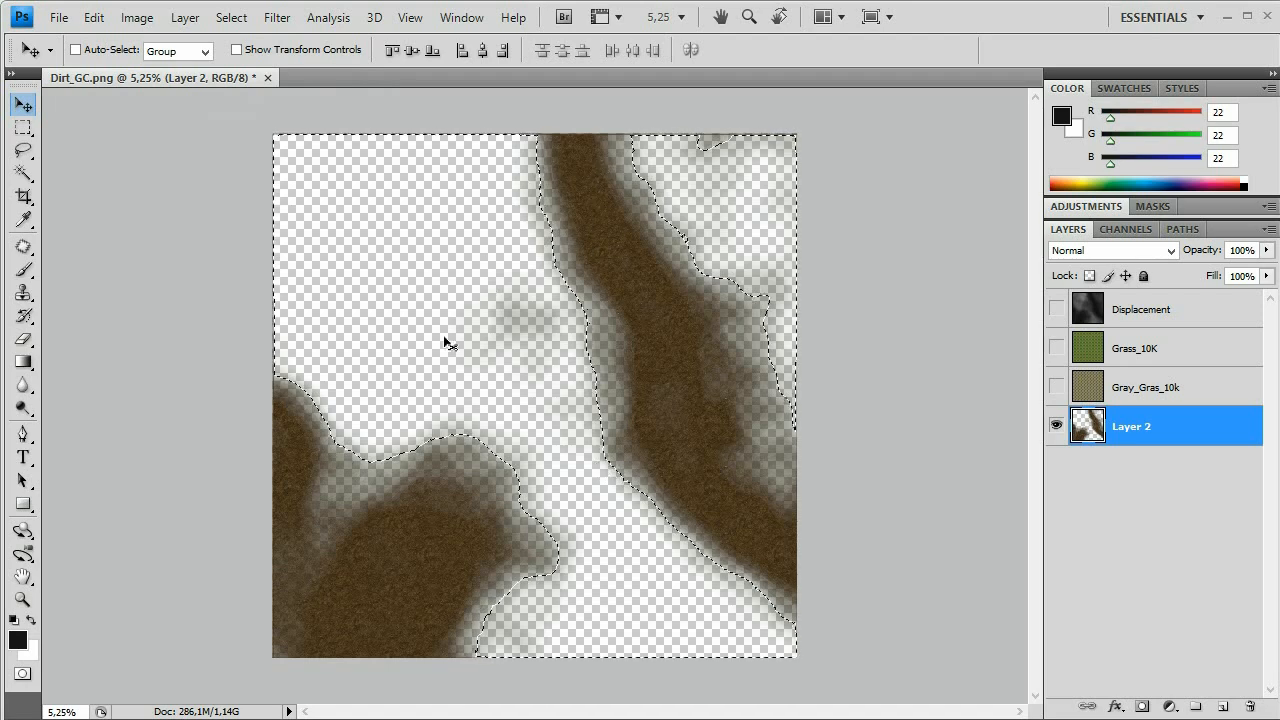
key(ctrl+d)
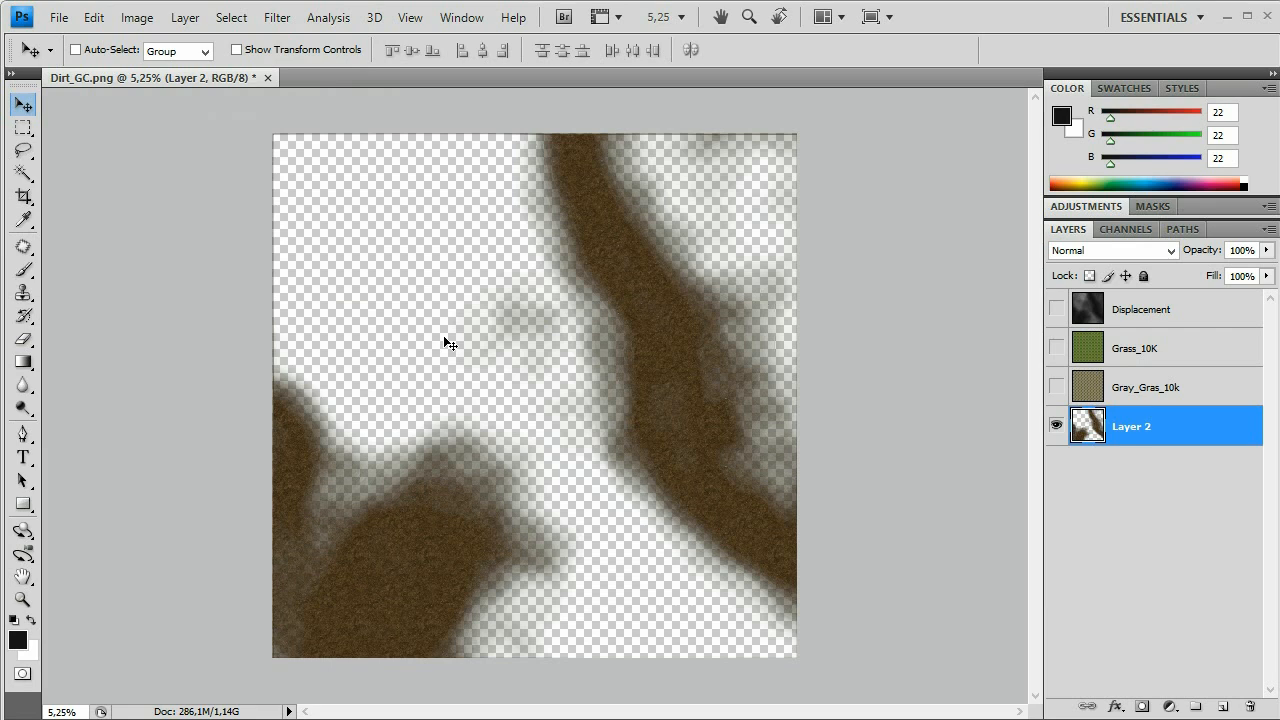
- Toggle the visibility of the Displacement and Gray_Gras_10k layers to compare the map with the gray grass texture
click(1056, 310)
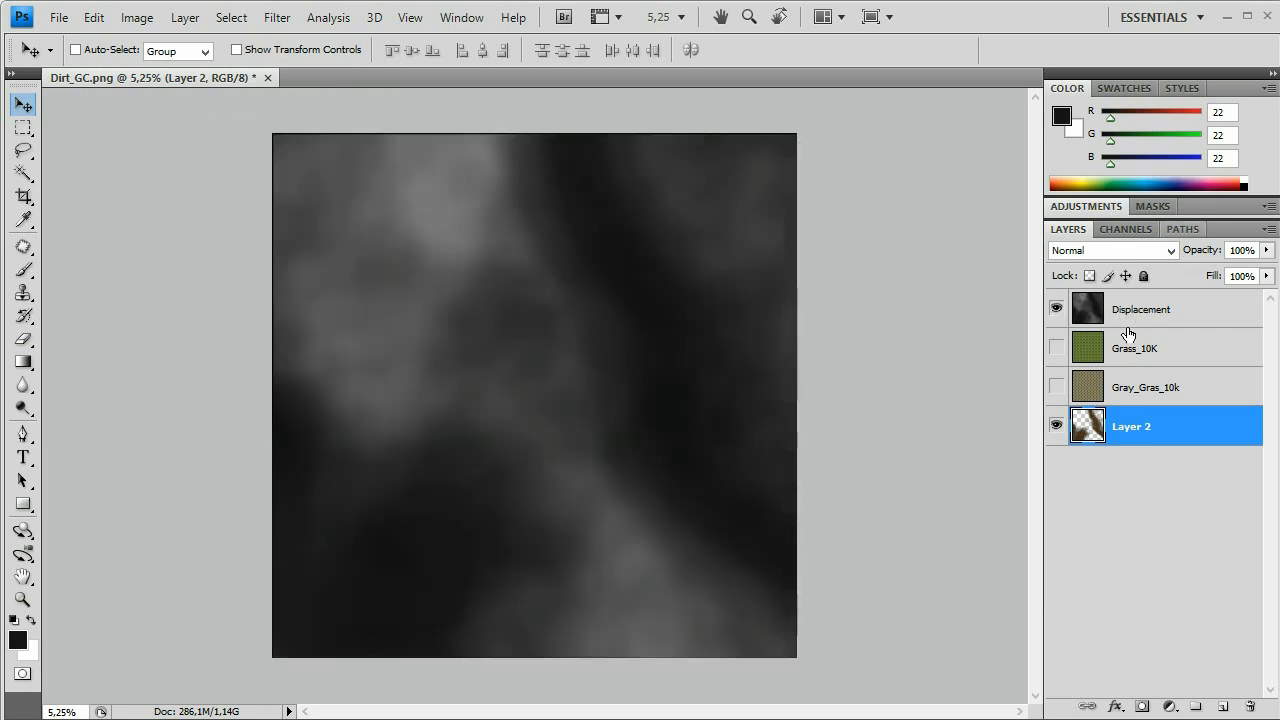
click(1132, 396)
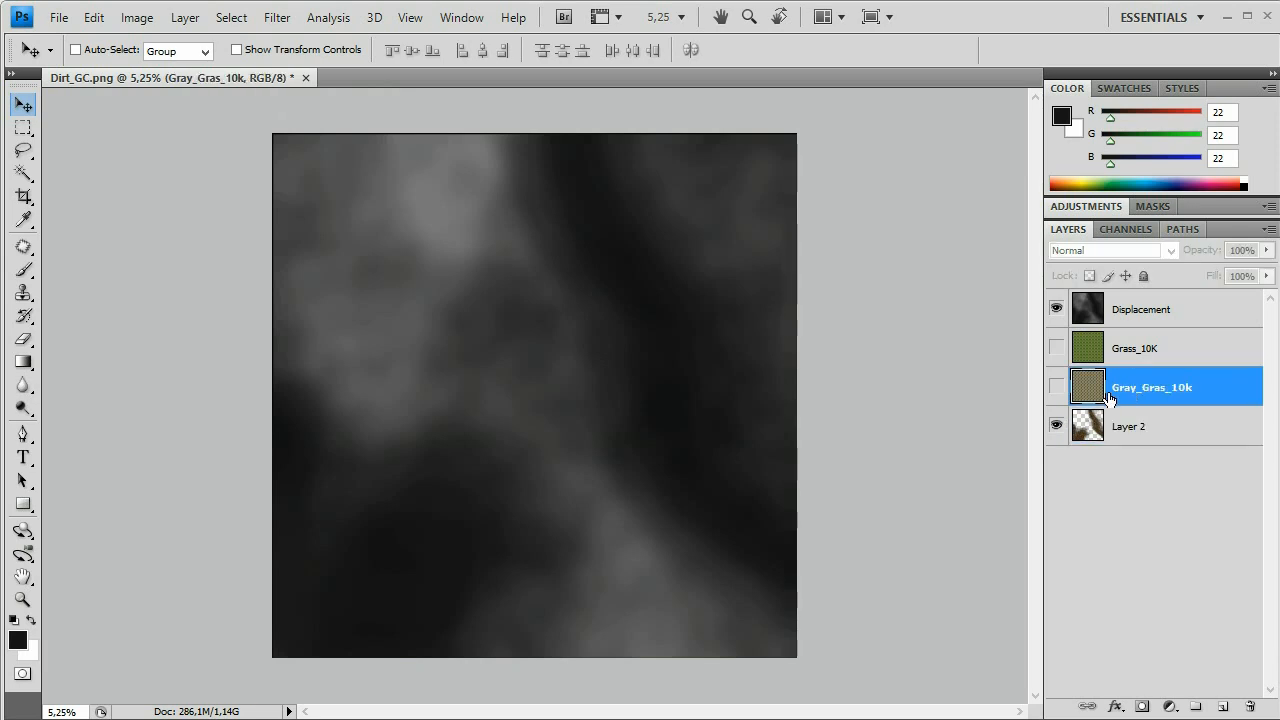
click(1056, 309)
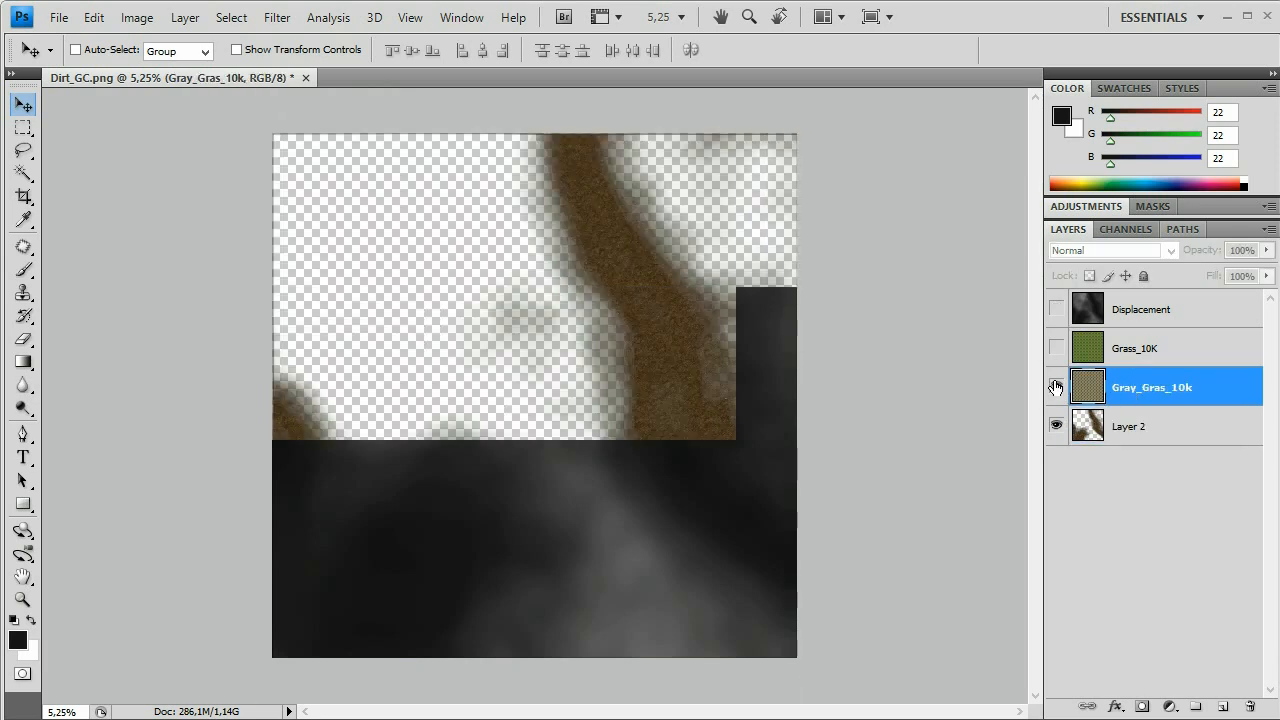
click(1056, 387)
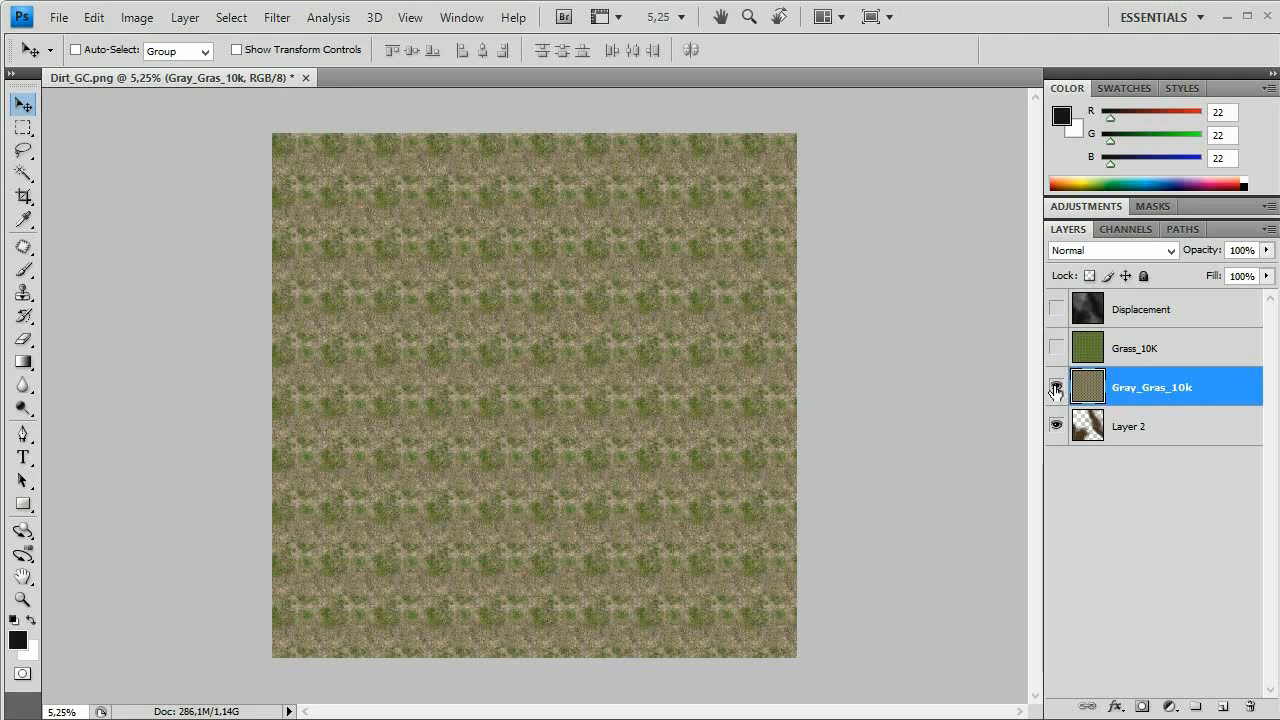
click(1056, 388)
- Show the Displacement layer and make an inverted Color Range selection from it, sampling the mid-gray area near the canvas centre
click(1087, 309)
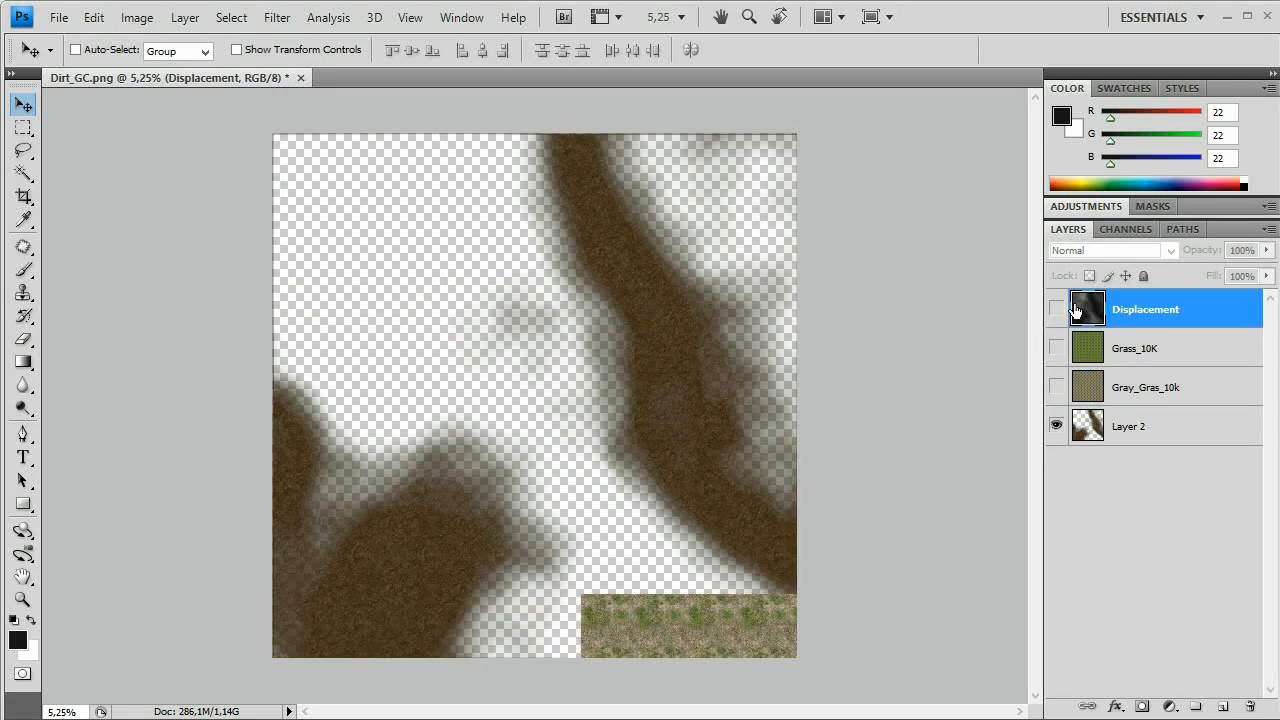
click(1057, 310)
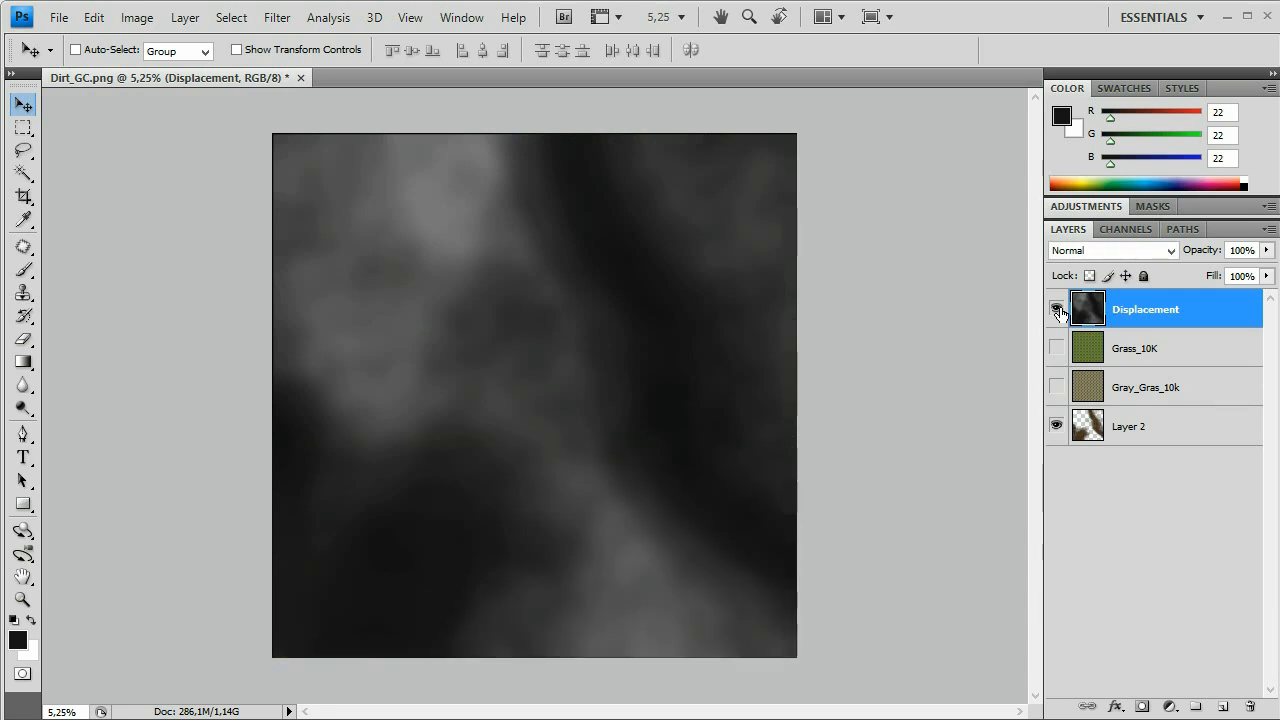
click(233, 20)
click(266, 191)
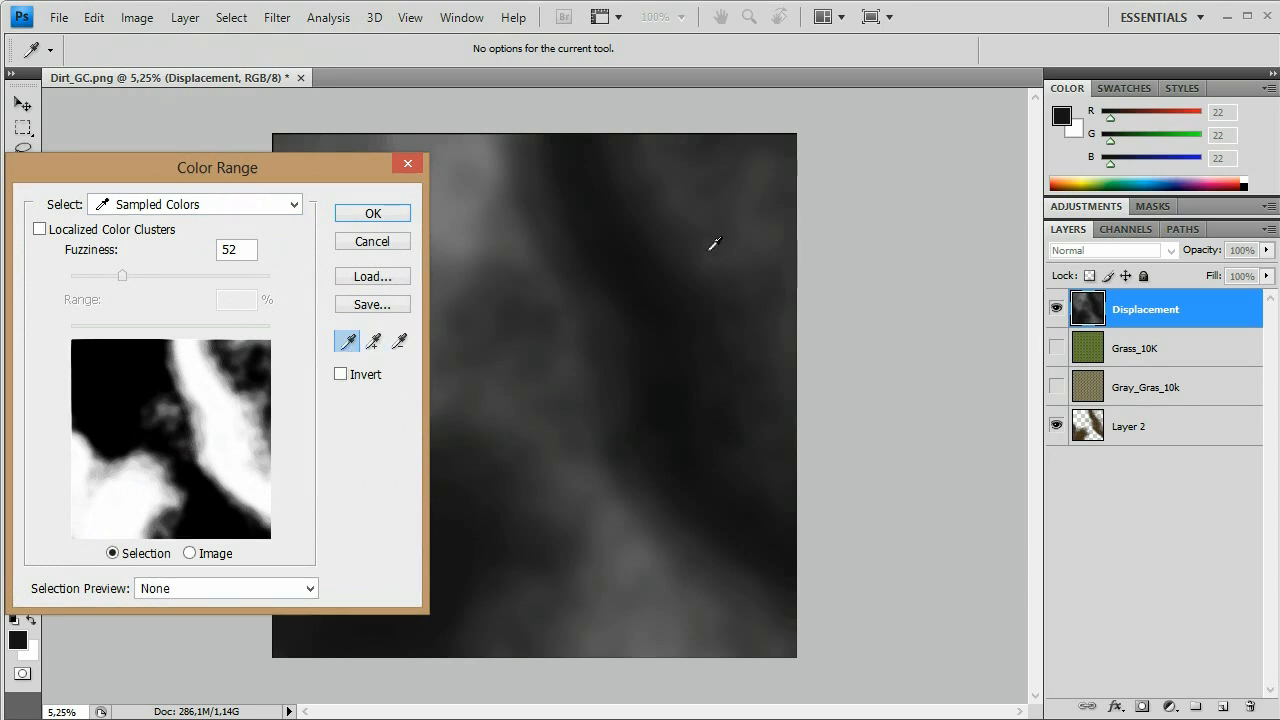
click(566, 410)
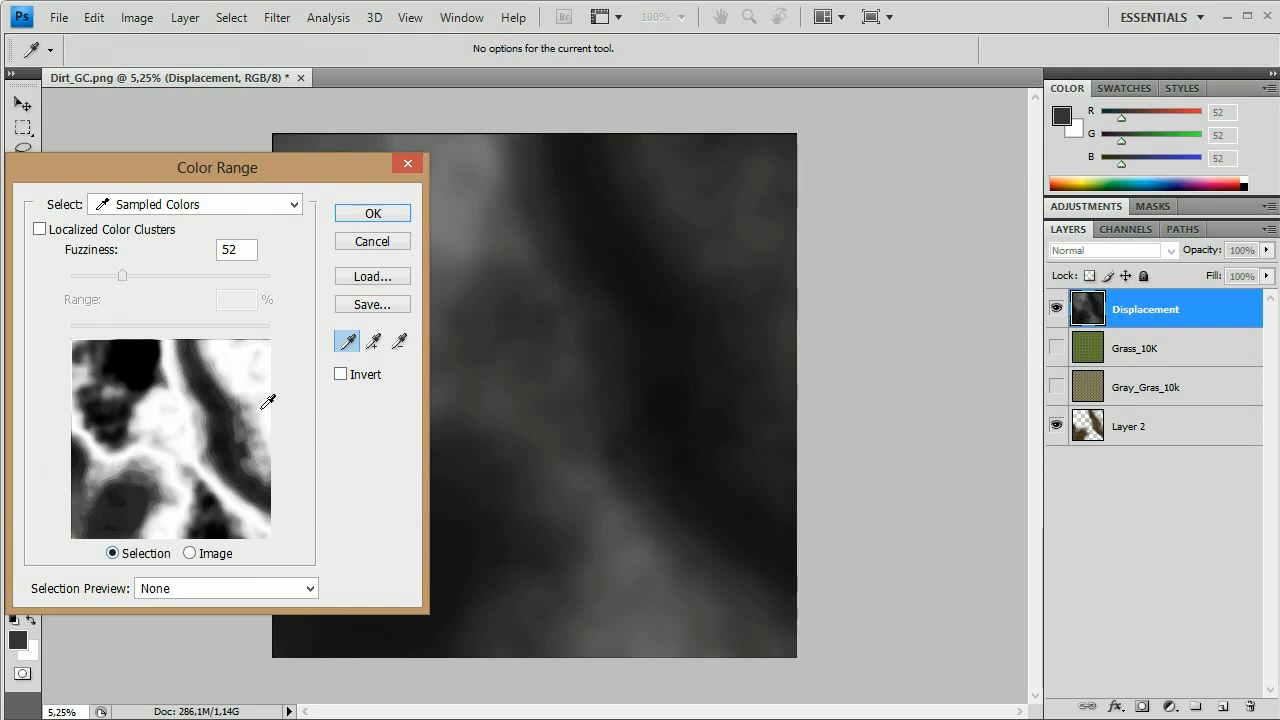
click(341, 375)
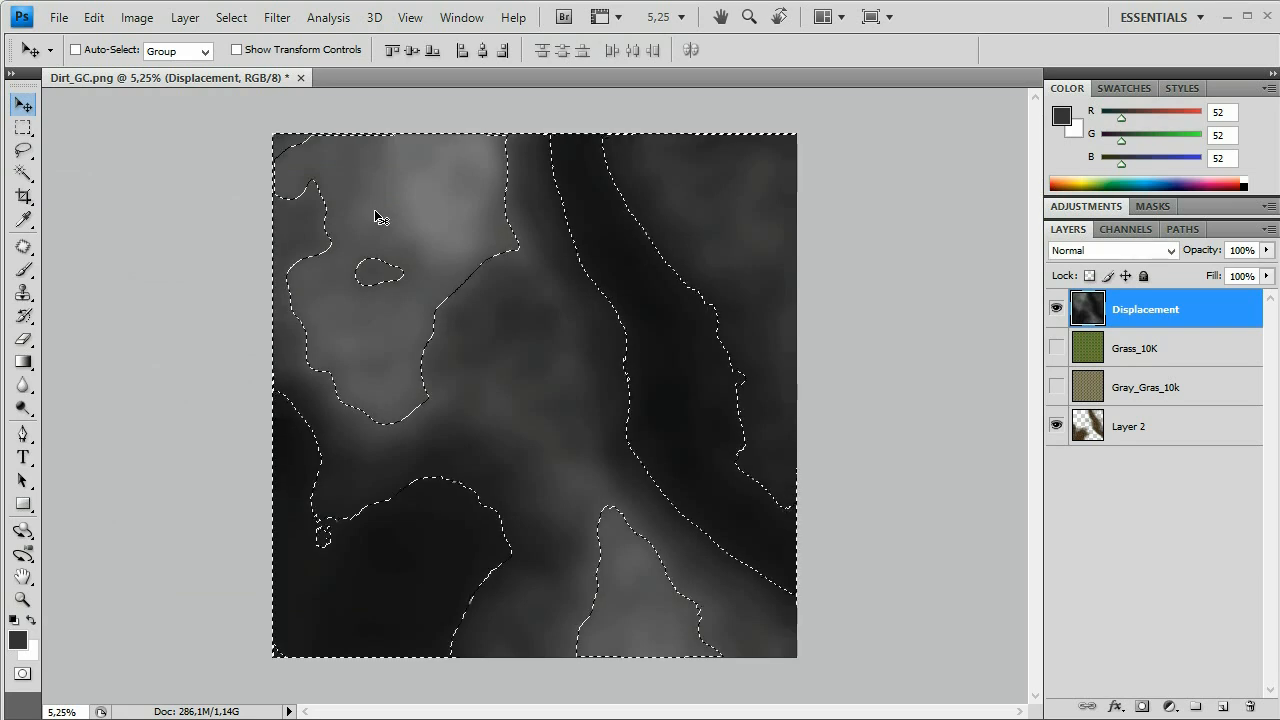
- Show Gray_Gras_10k with Displacement hidden, and delete the selected areas from the gray grass layer
click(1128, 389)
click(1057, 387)
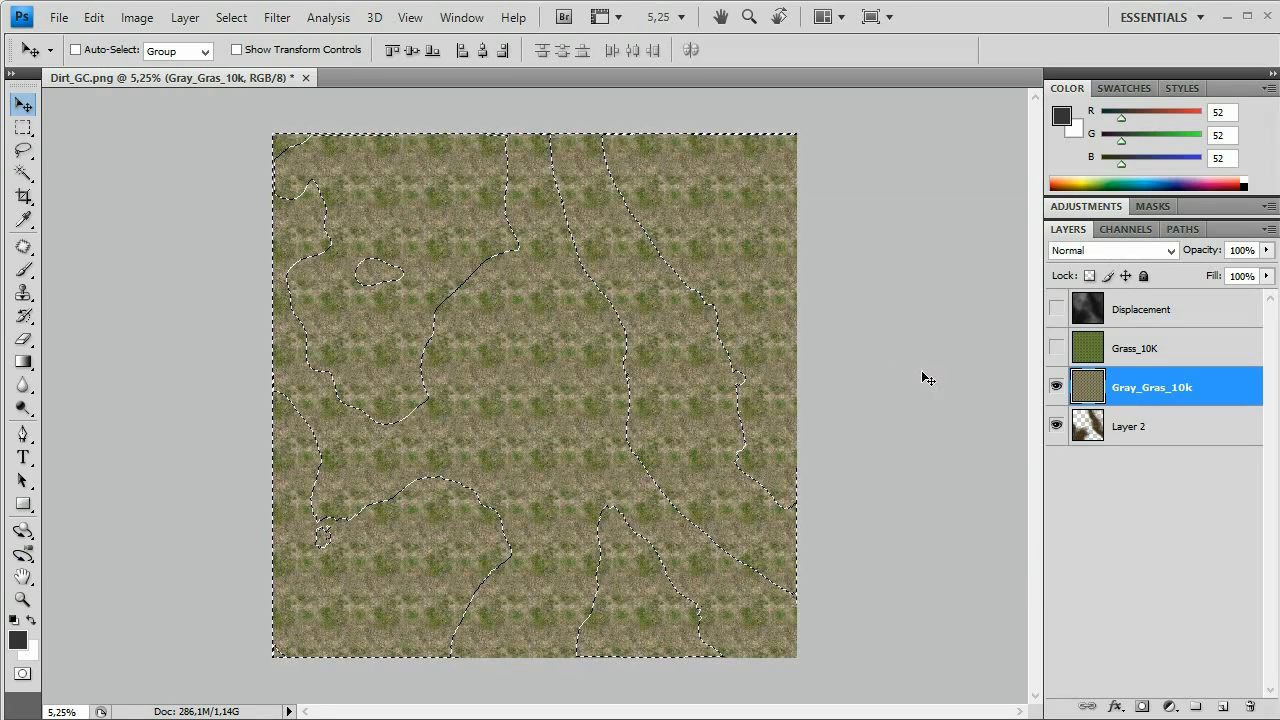
key(Delete)
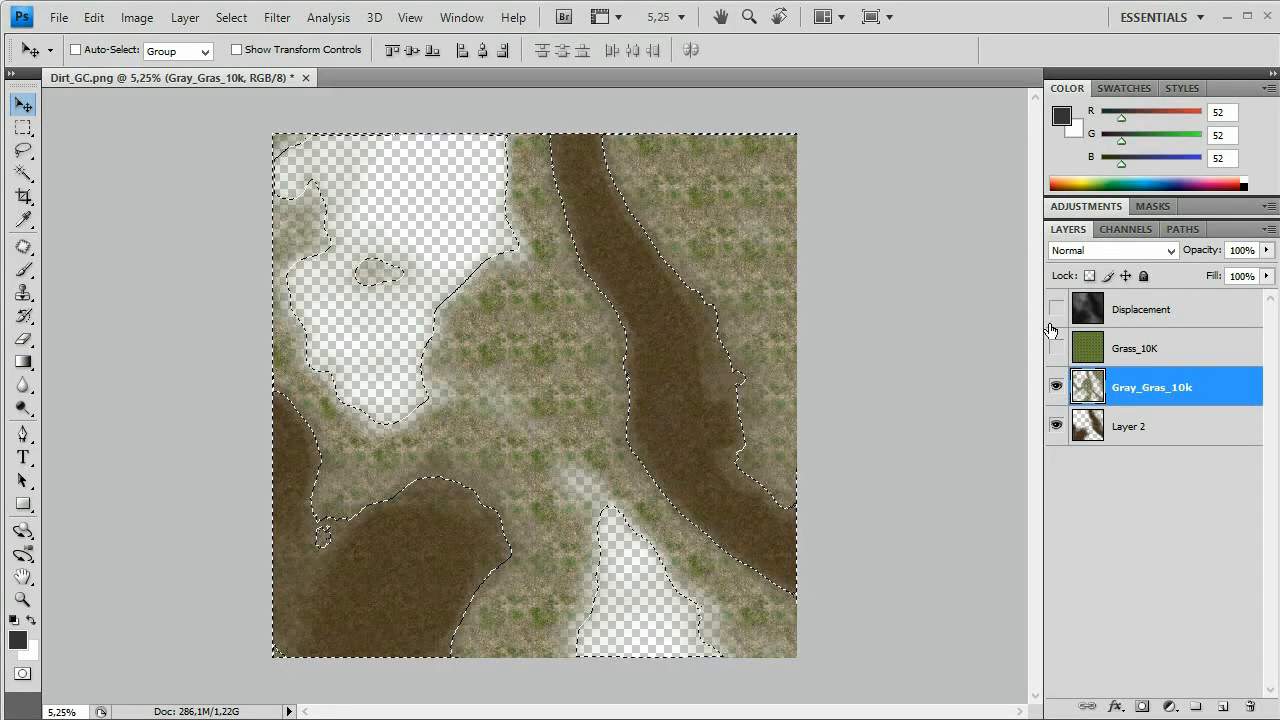
- Deselect, show Grass_10K, and reorder the layers so dirt Layer 2 sits above Gray_Gras_10k and Grass_10K lies at the bottom
key(ctrl+d)
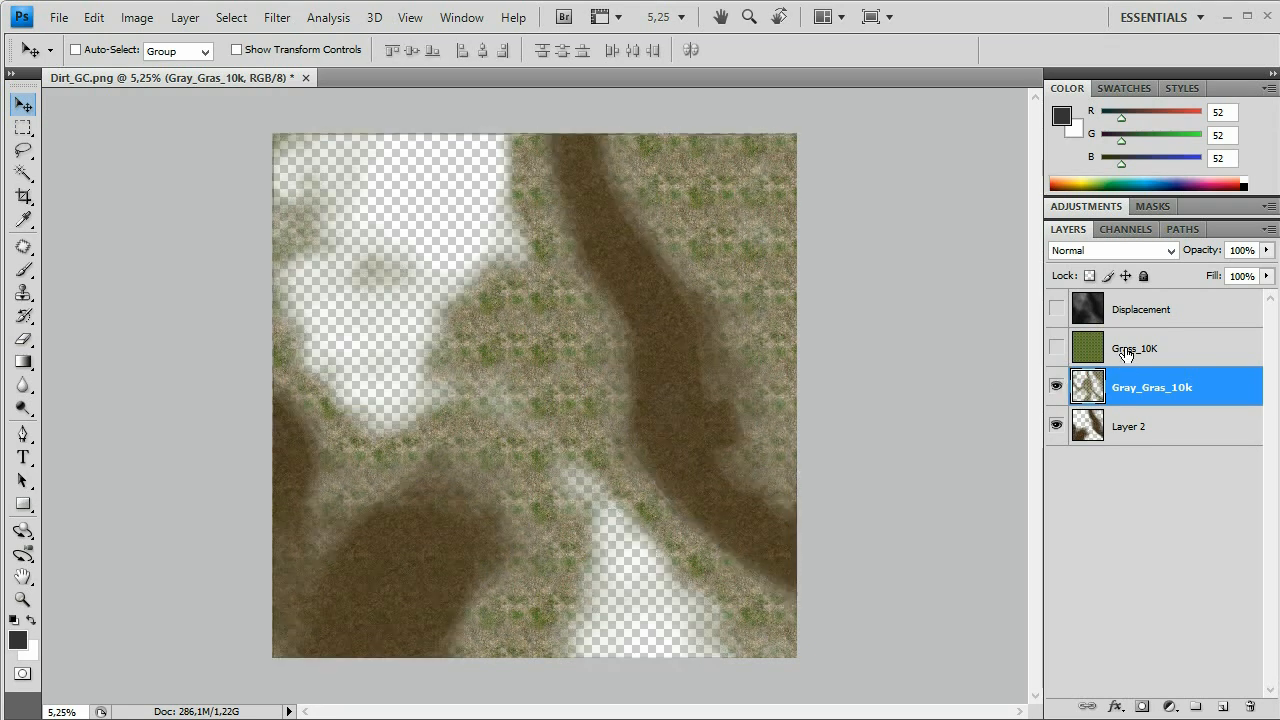
click(1056, 348)
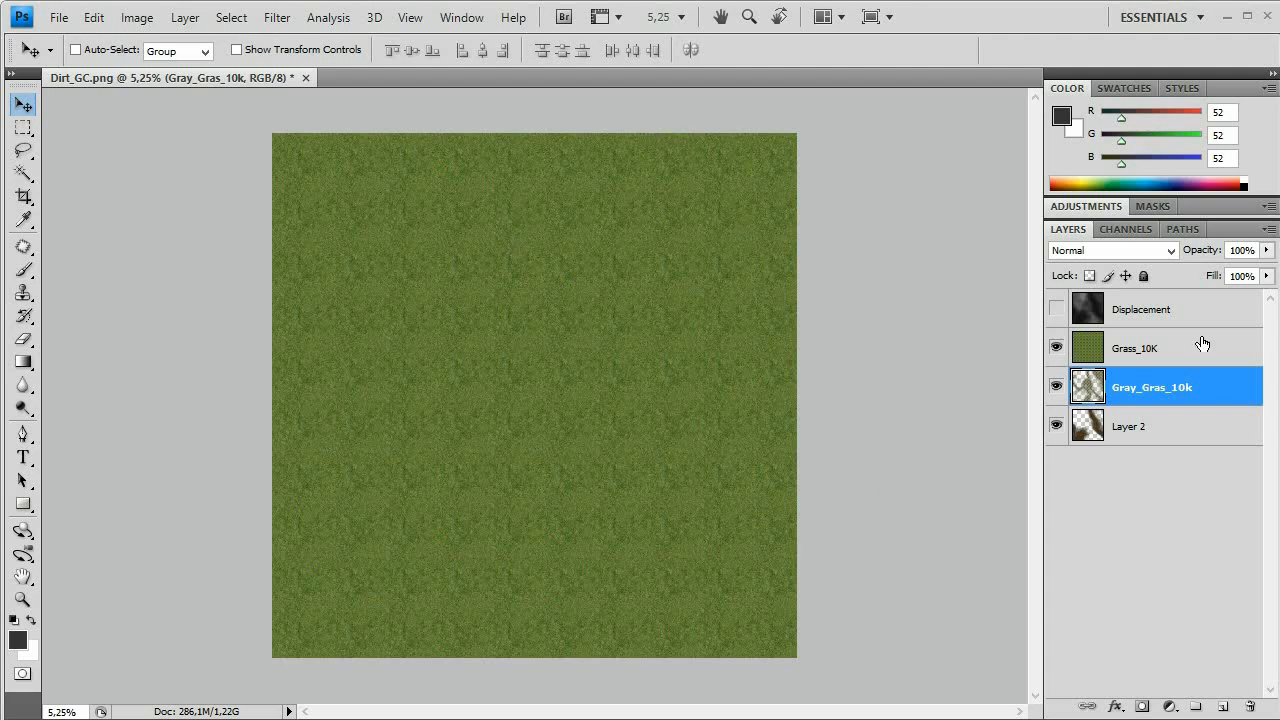
click(1131, 430)
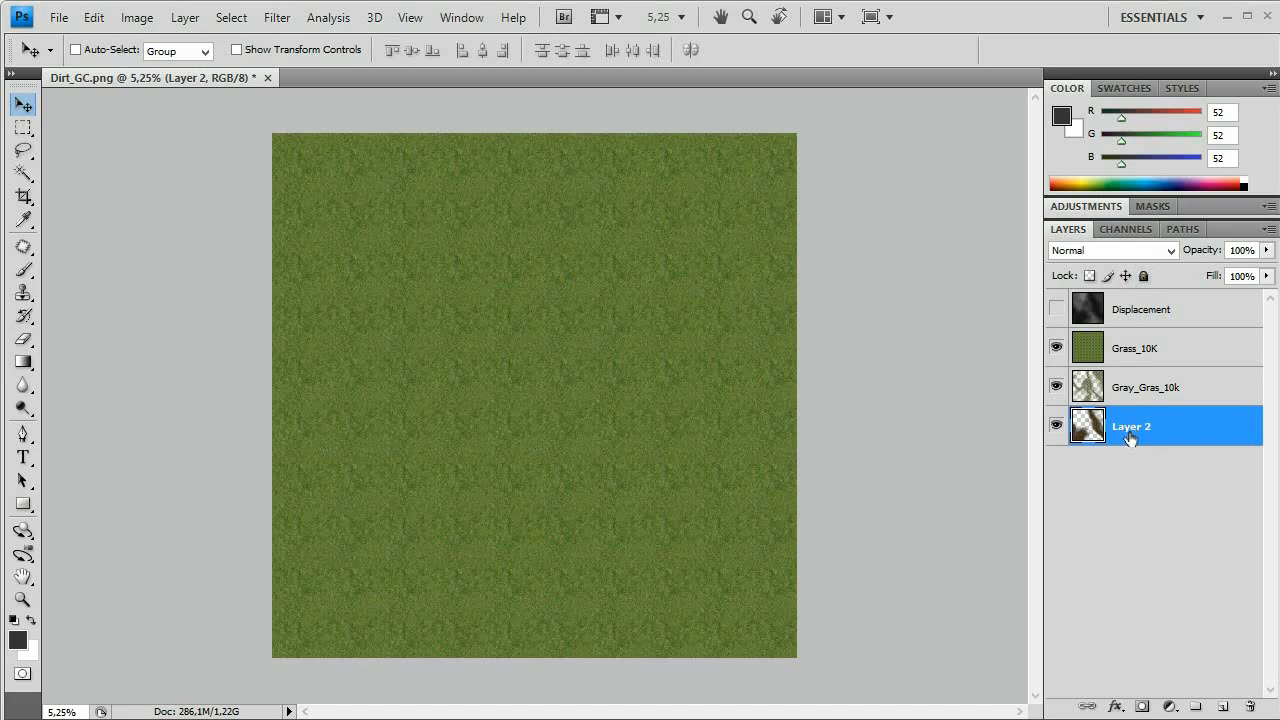
drag(1133, 432, 1143, 334)
drag(1140, 442, 1159, 379)
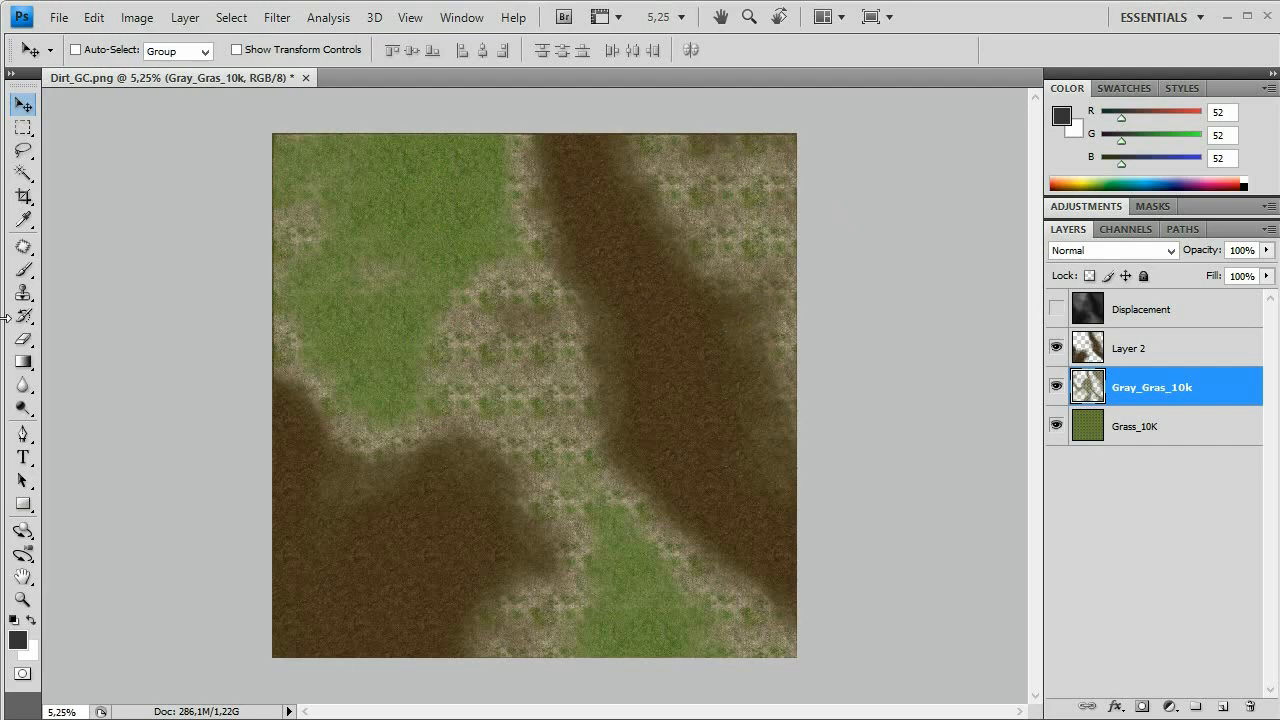
- Erase parts of Gray_Gras_10k with a soft 432 px eraser in the canvas's upper-right corner and around the central gray grass patch
click(23, 339)
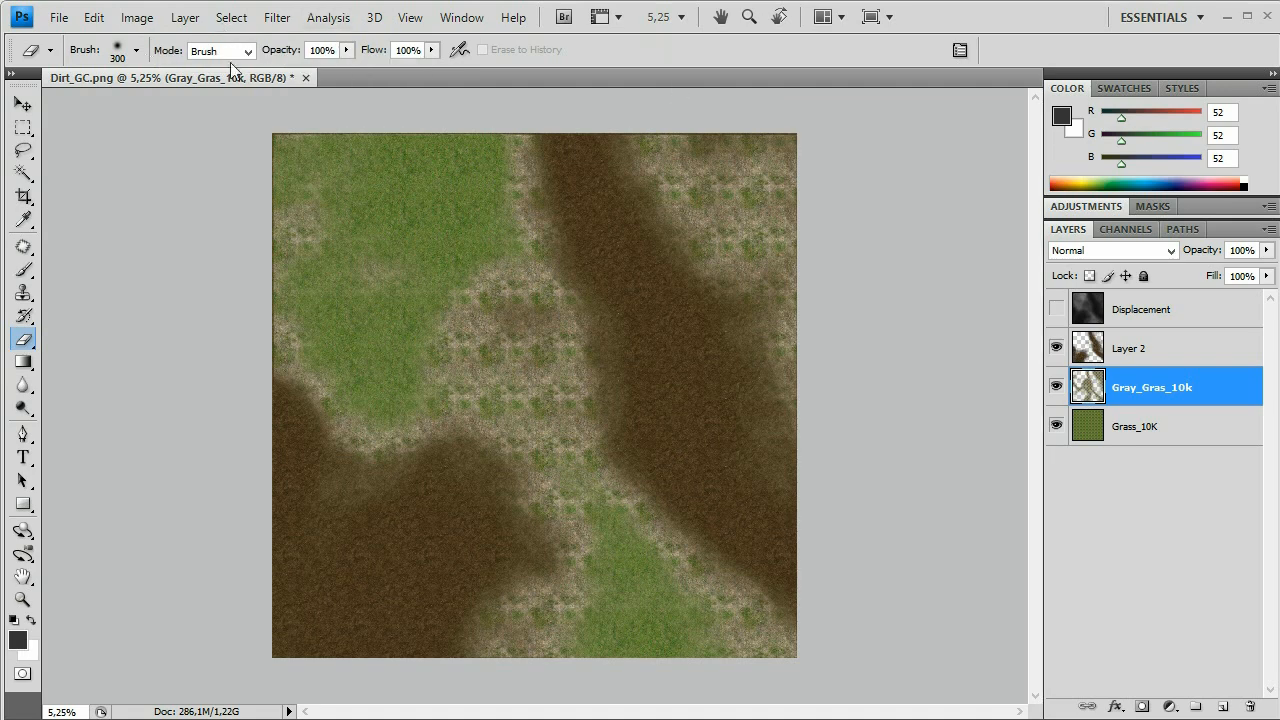
click(138, 50)
drag(195, 104, 201, 104)
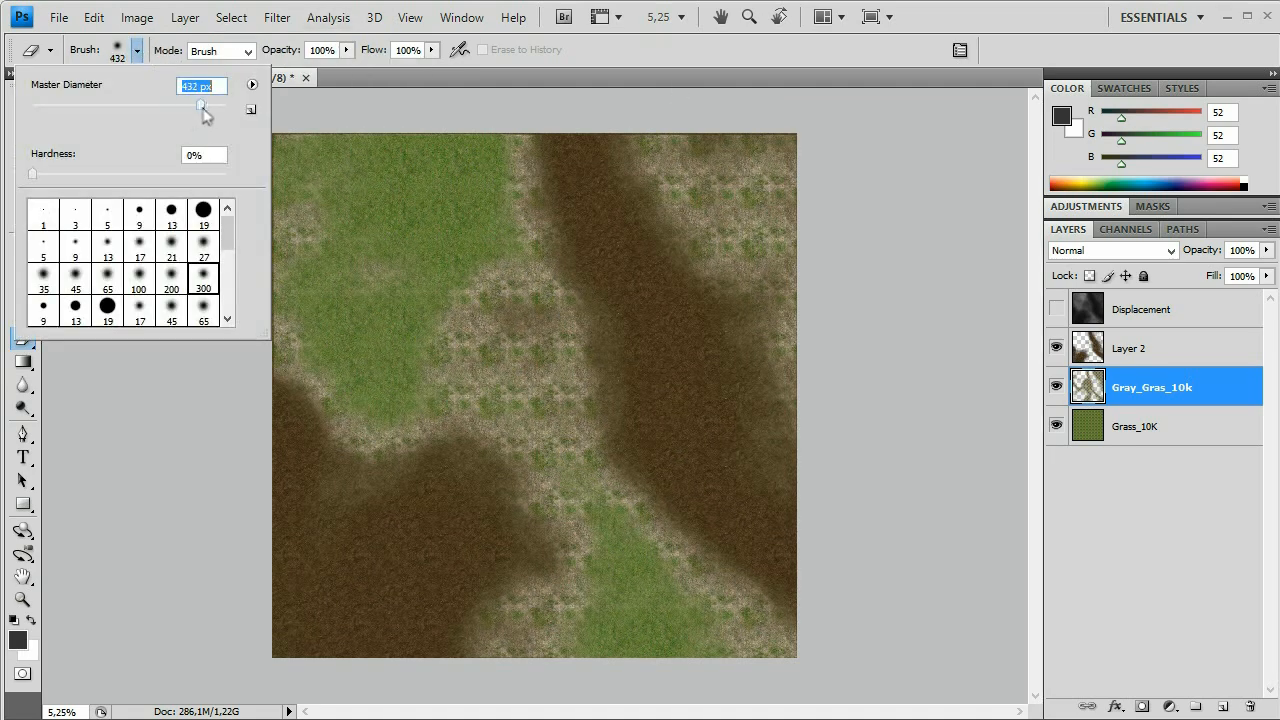
key(Return)
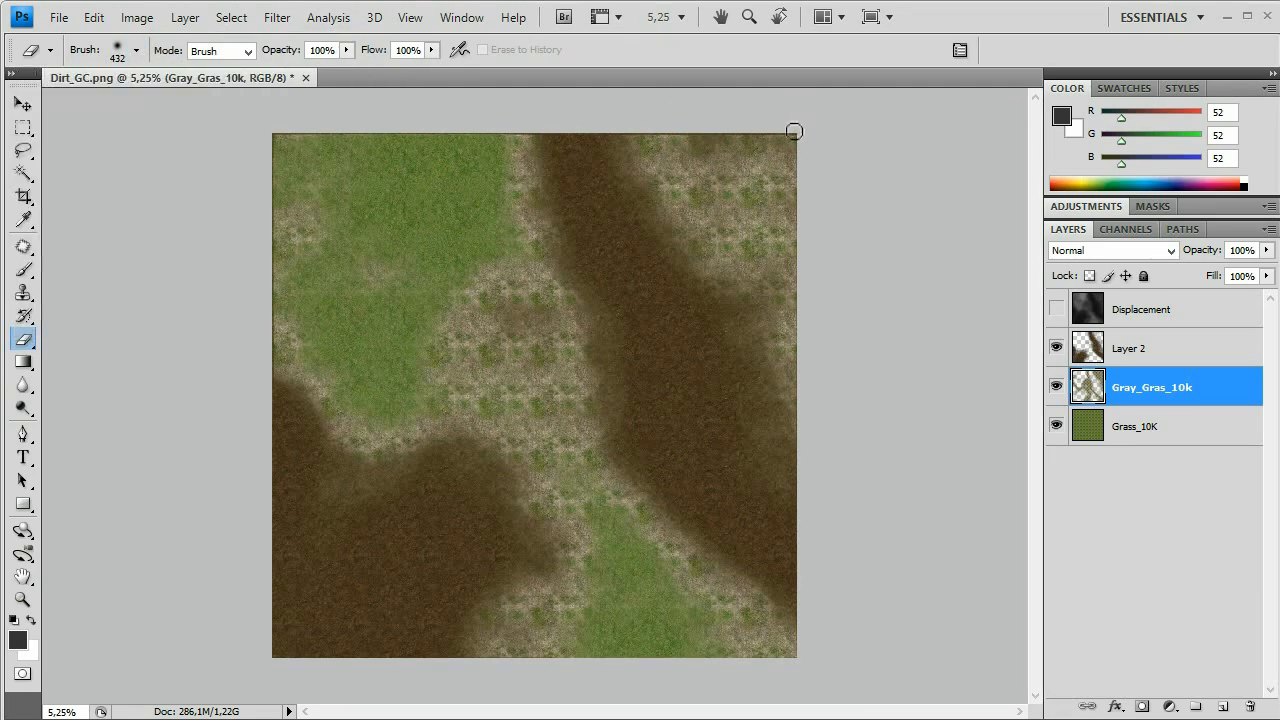
mouse_move(779, 126)
mouse_down()
mouse_move(796, 163)
mouse_move(769, 127)
mouse_move(805, 204)
mouse_move(764, 141)
mouse_move(772, 166)
mouse_move(814, 200)
mouse_move(715, 118)
mouse_move(747, 141)
mouse_move(752, 184)
mouse_move(797, 208)
mouse_move(749, 181)
mouse_move(734, 118)
mouse_move(784, 186)
mouse_up()
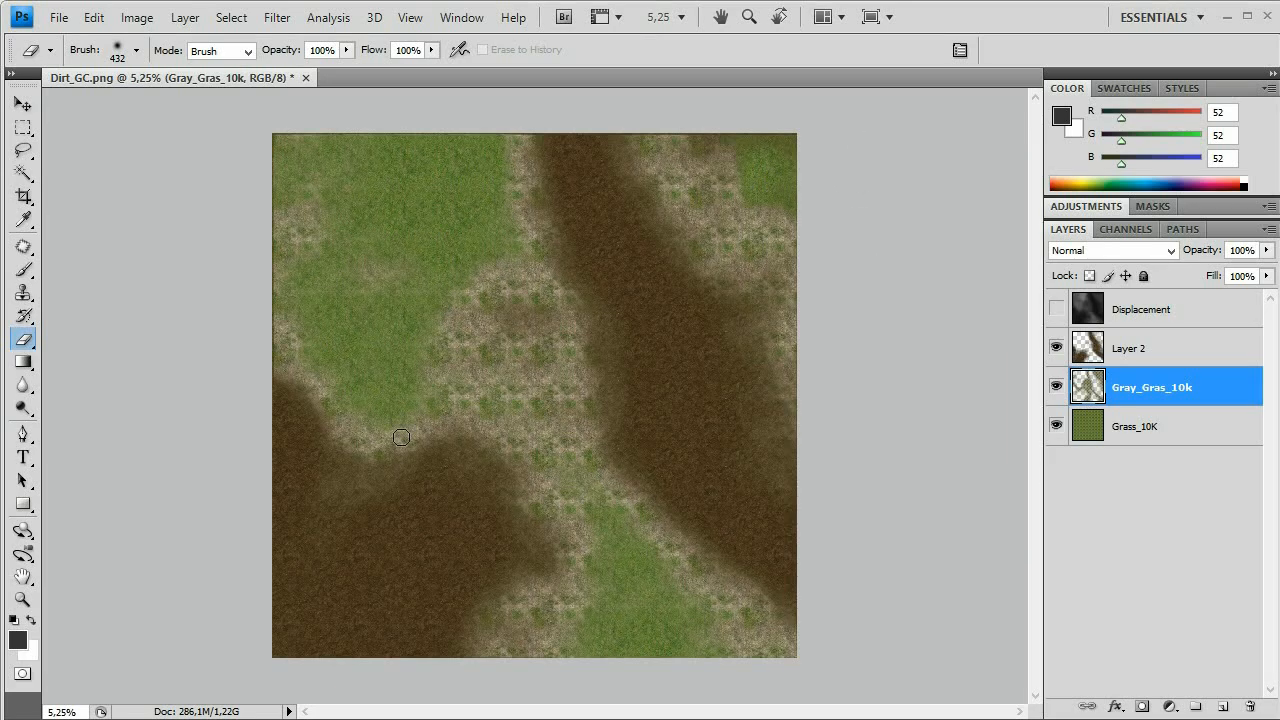
mouse_move(476, 407)
mouse_down()
mouse_move(515, 419)
mouse_move(467, 385)
mouse_move(446, 329)
mouse_move(431, 371)
mouse_move(426, 342)
mouse_move(435, 375)
mouse_move(442, 359)
mouse_move(452, 372)
mouse_move(451, 324)
mouse_up()
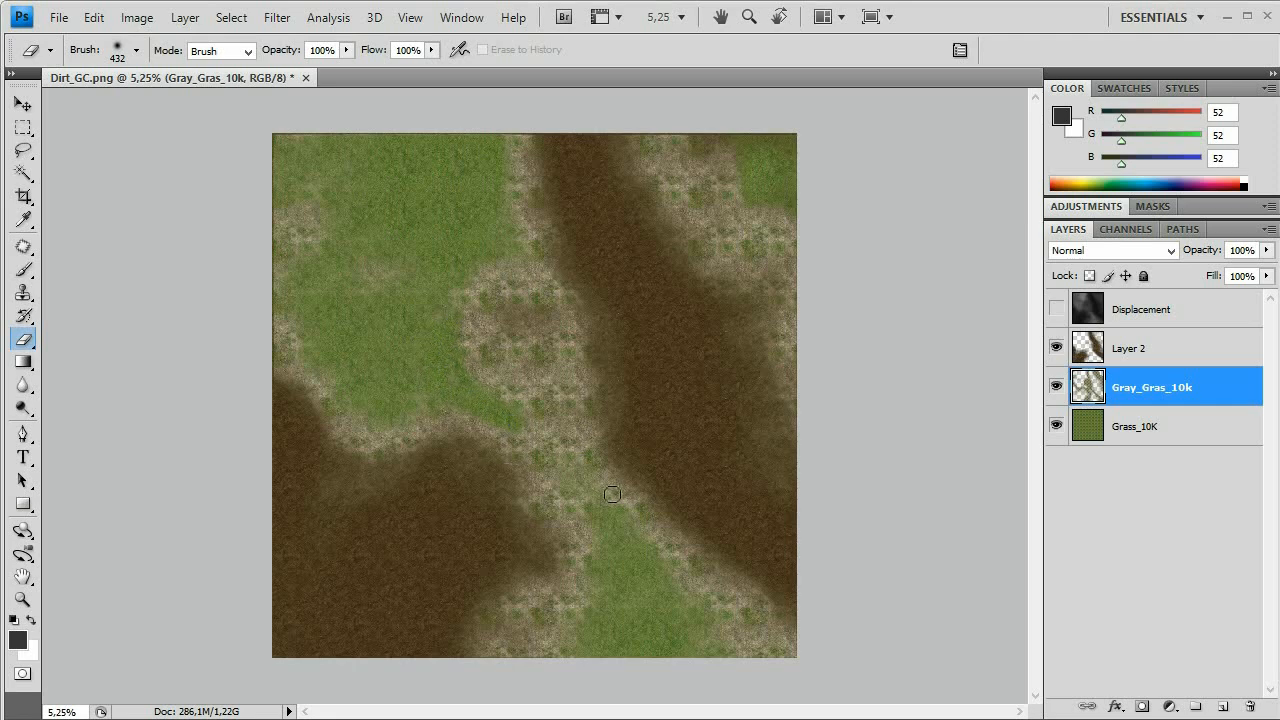
drag(583, 492, 585, 450)
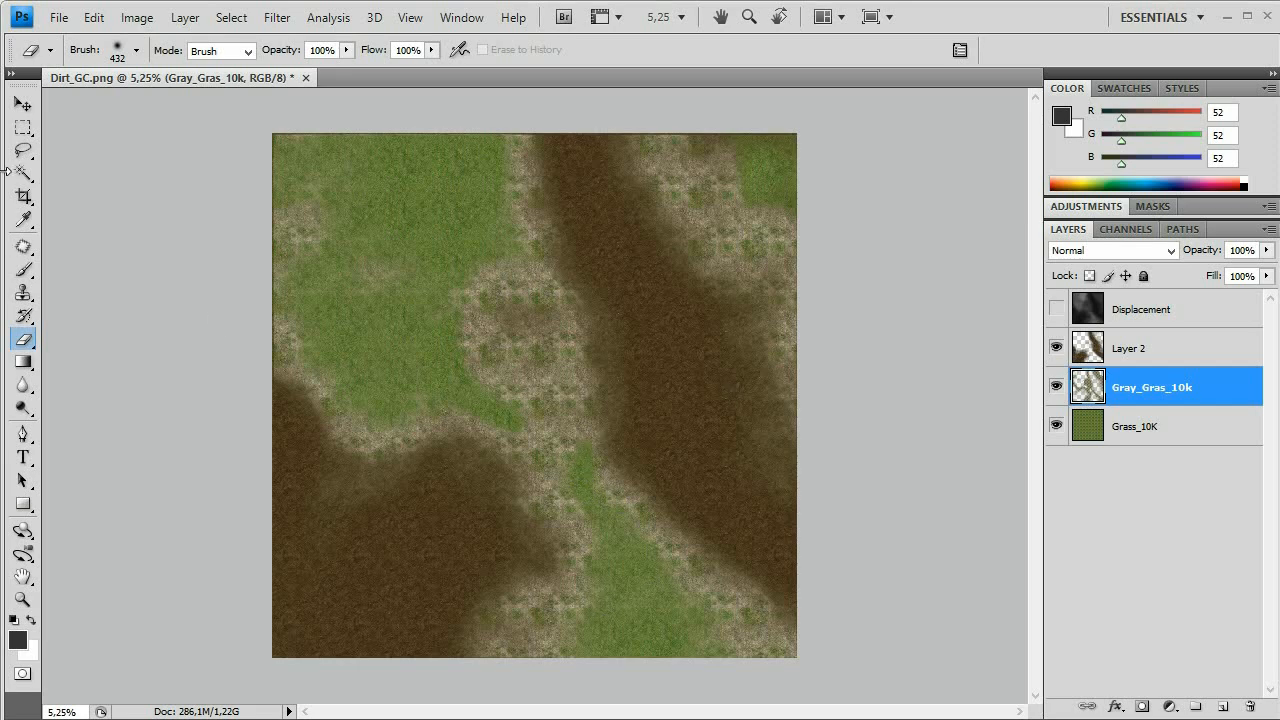
click(23, 106)
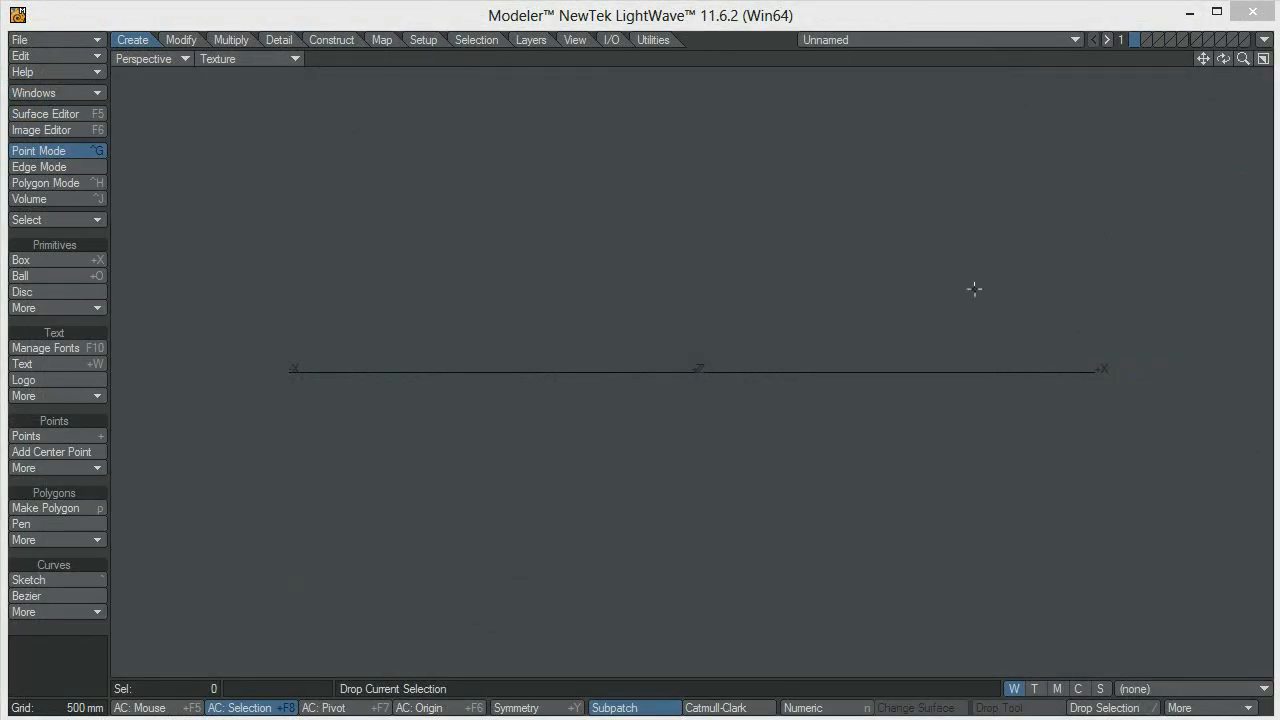
- Switch to LightWave Modeler and load the TERRAIN object
alt+drag(985, 306, 966, 402)
alt+drag(876, 213, 854, 217)
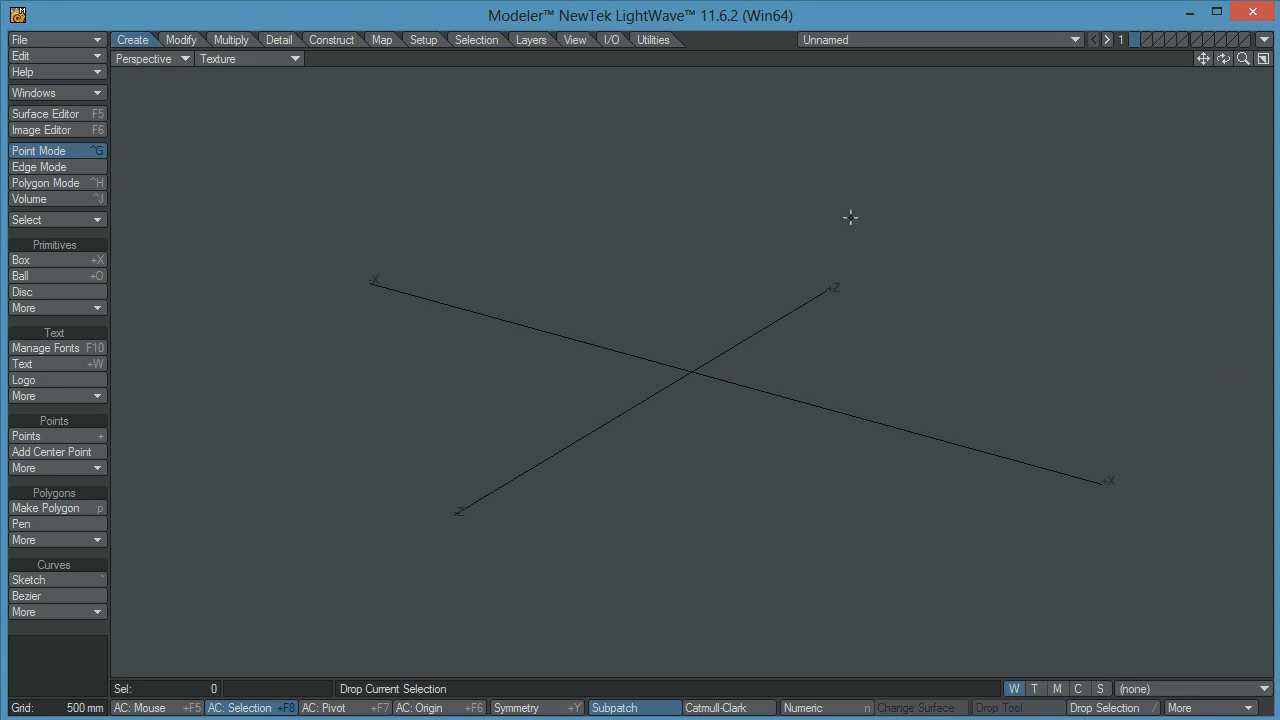
click(84, 39)
click(86, 51)
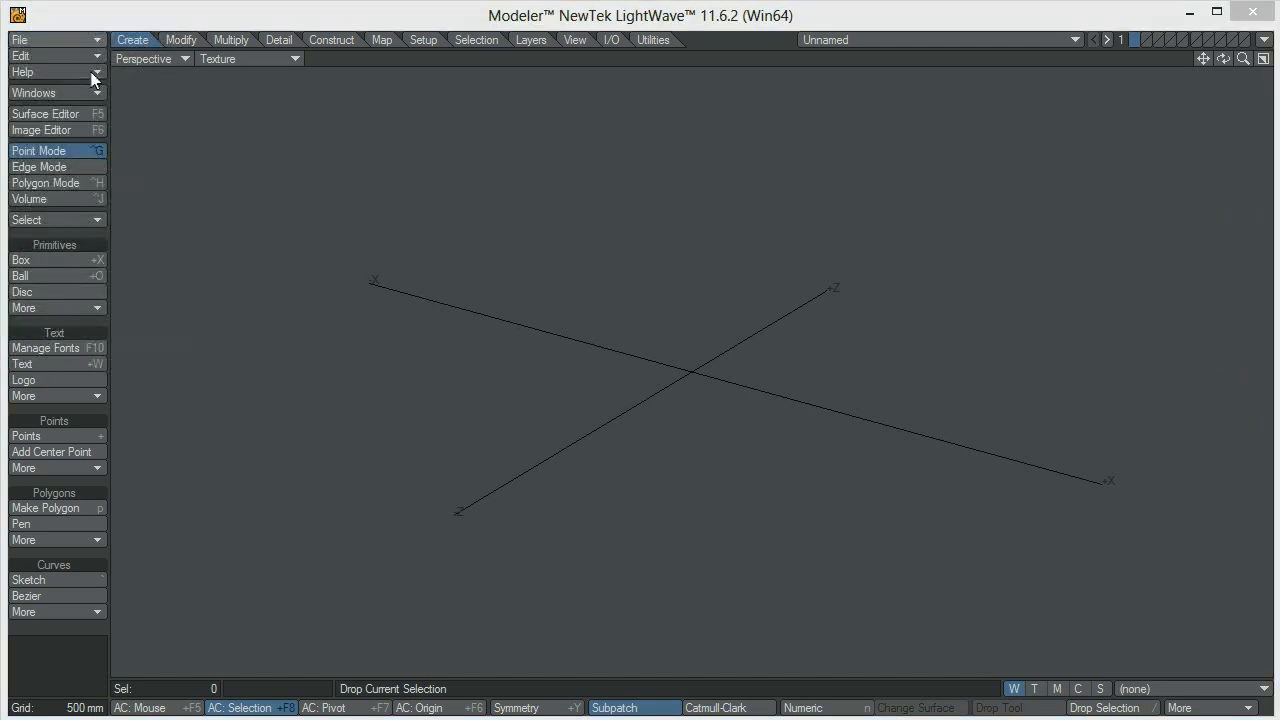
click(240, 258)
click(555, 477)
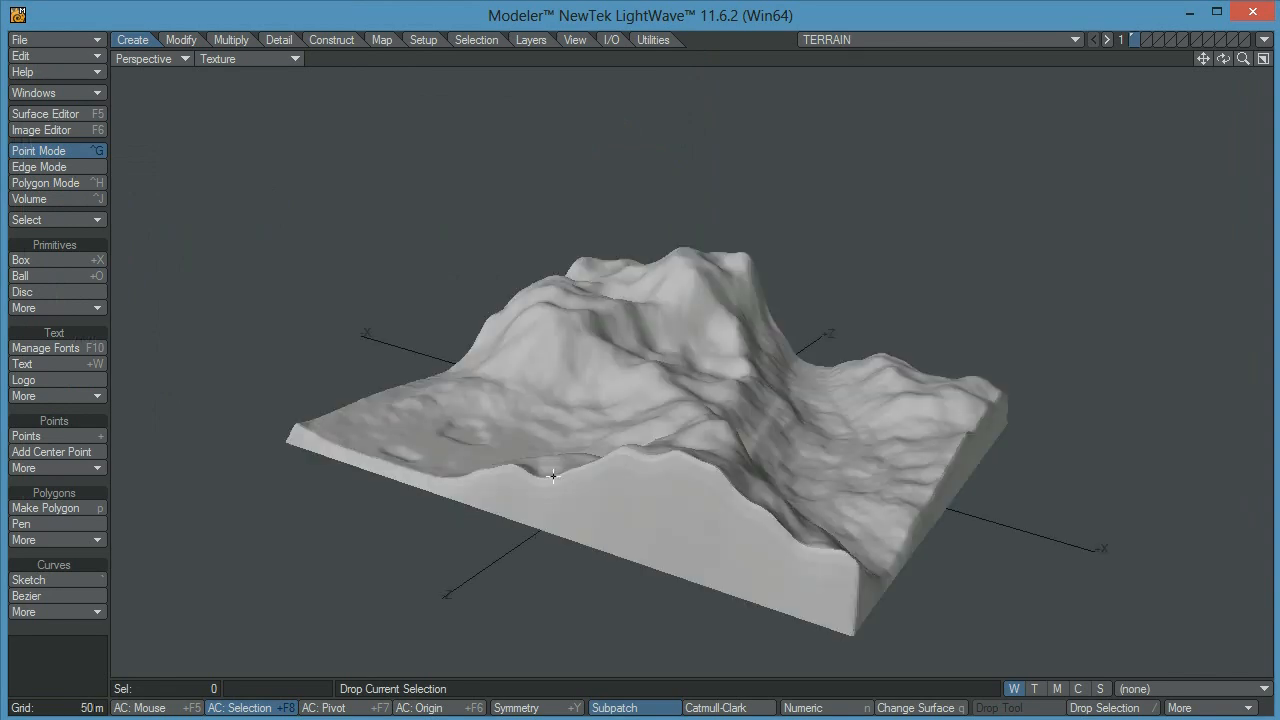
- Assign the terrain mesh a new surface named Terrain with smoothing enabled
drag(983, 339, 861, 432)
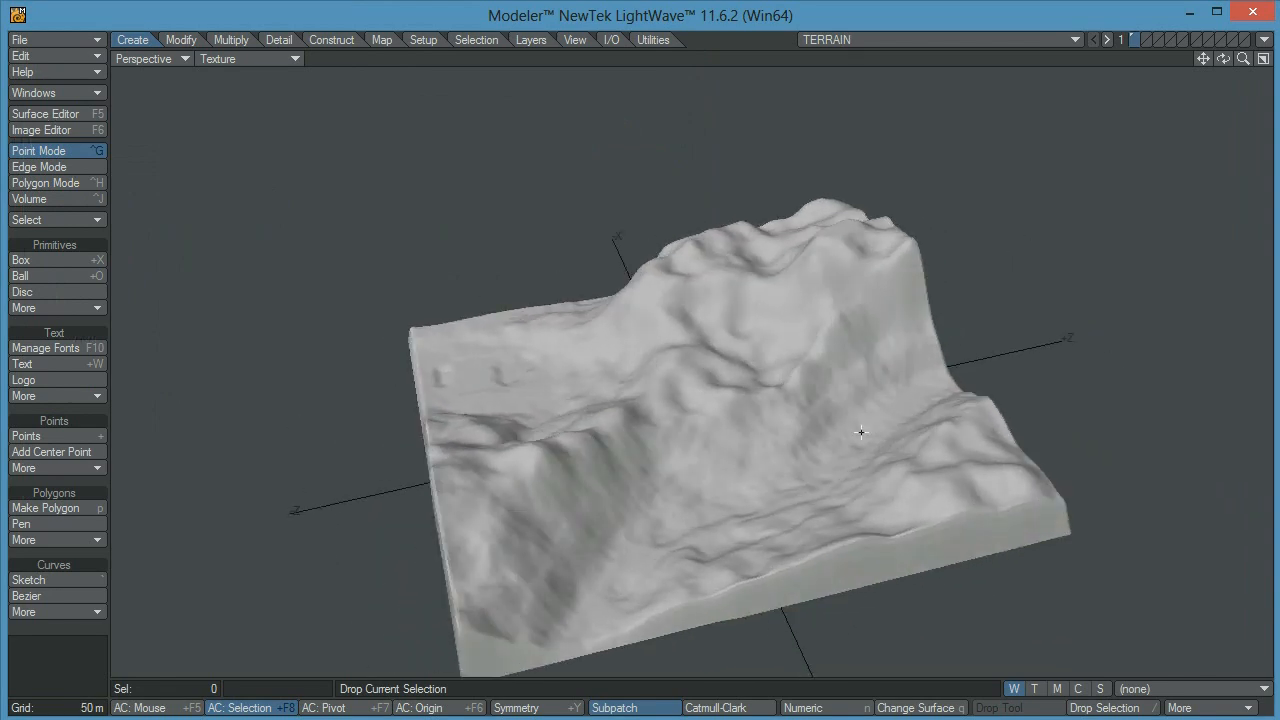
key(q)
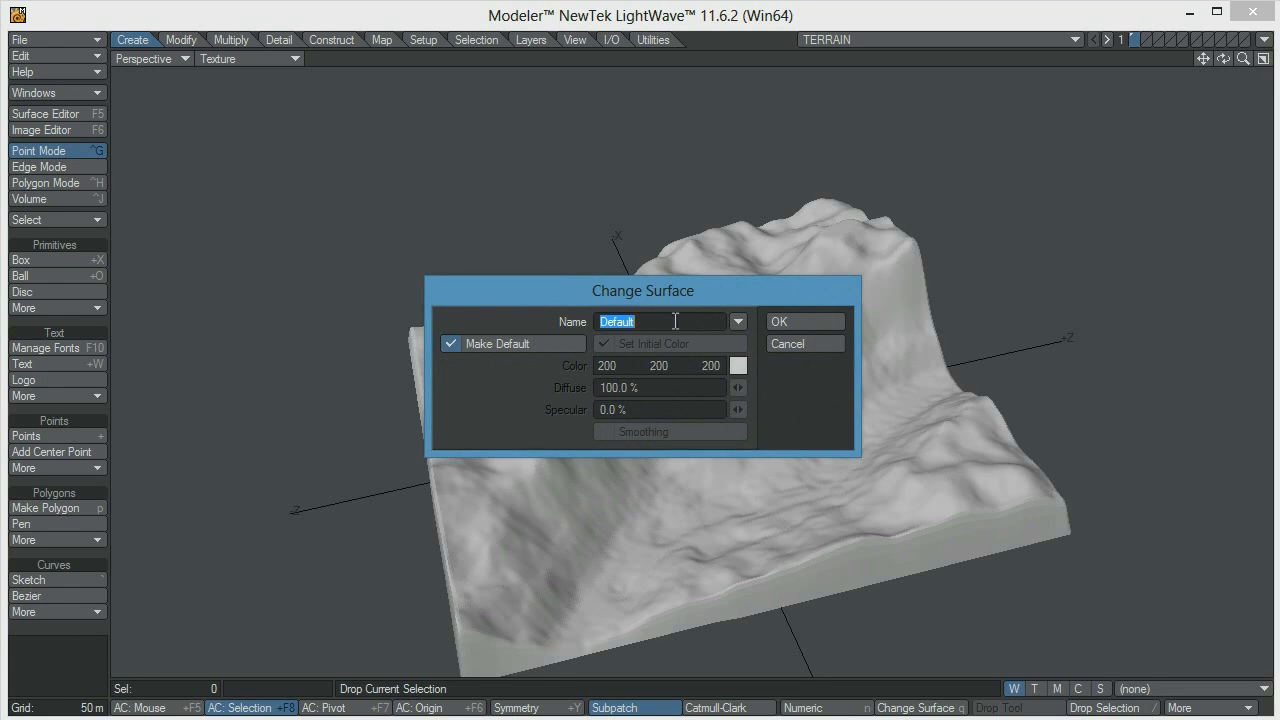
drag(669, 302, 699, 233)
text(Terrain)
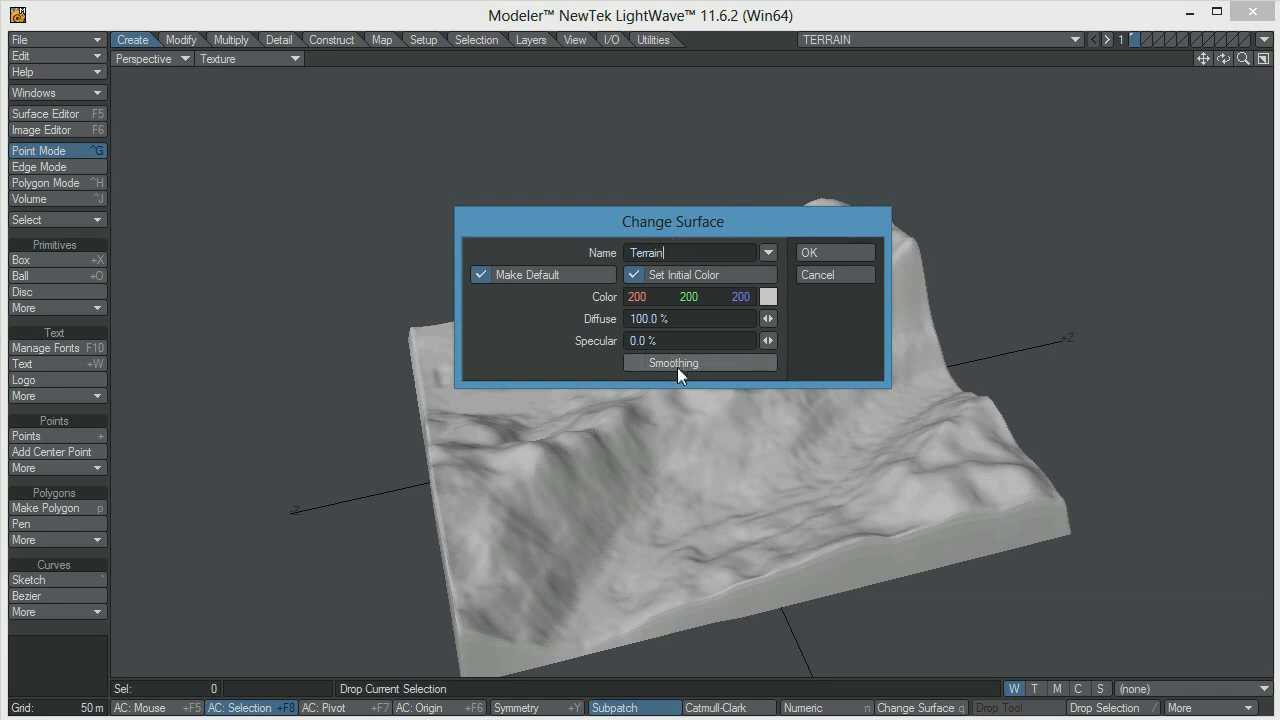
click(677, 364)
click(817, 254)
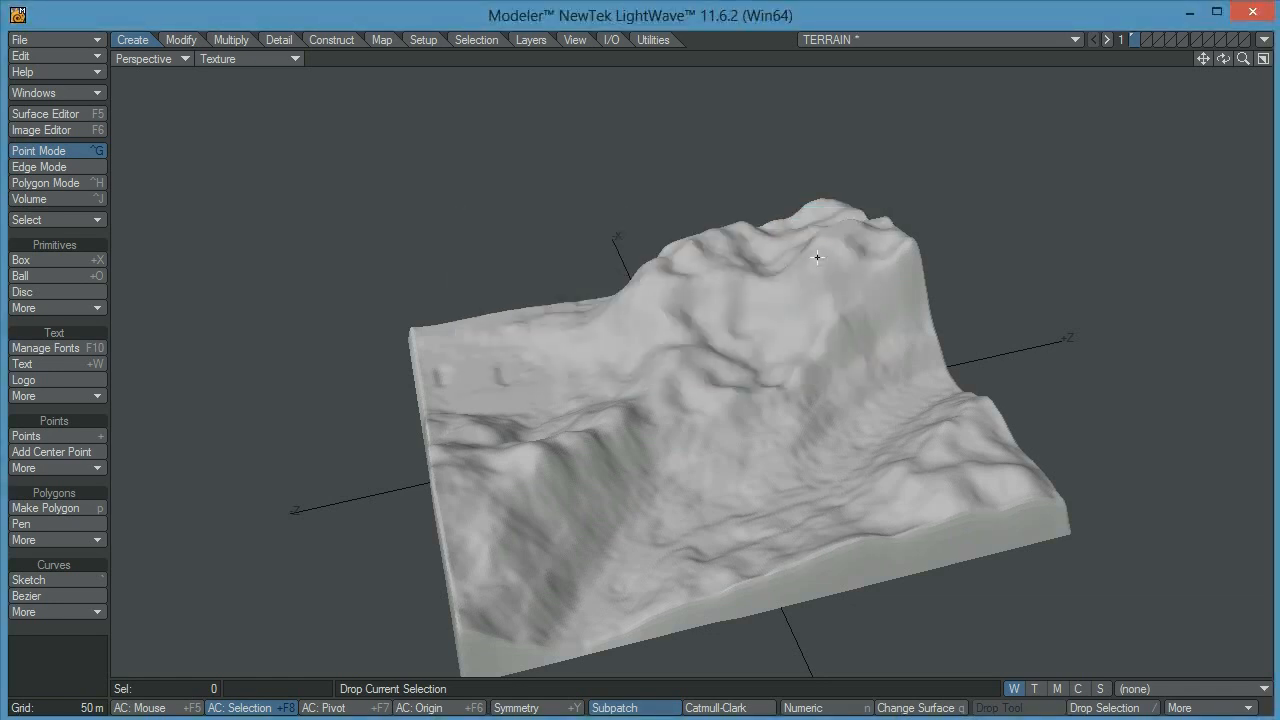
- Open the color texture settings of the Terrain surface and close the Surface Editor
drag(904, 278, 625, 284)
drag(503, 289, 477, 366)
drag(625, 198, 689, 163)
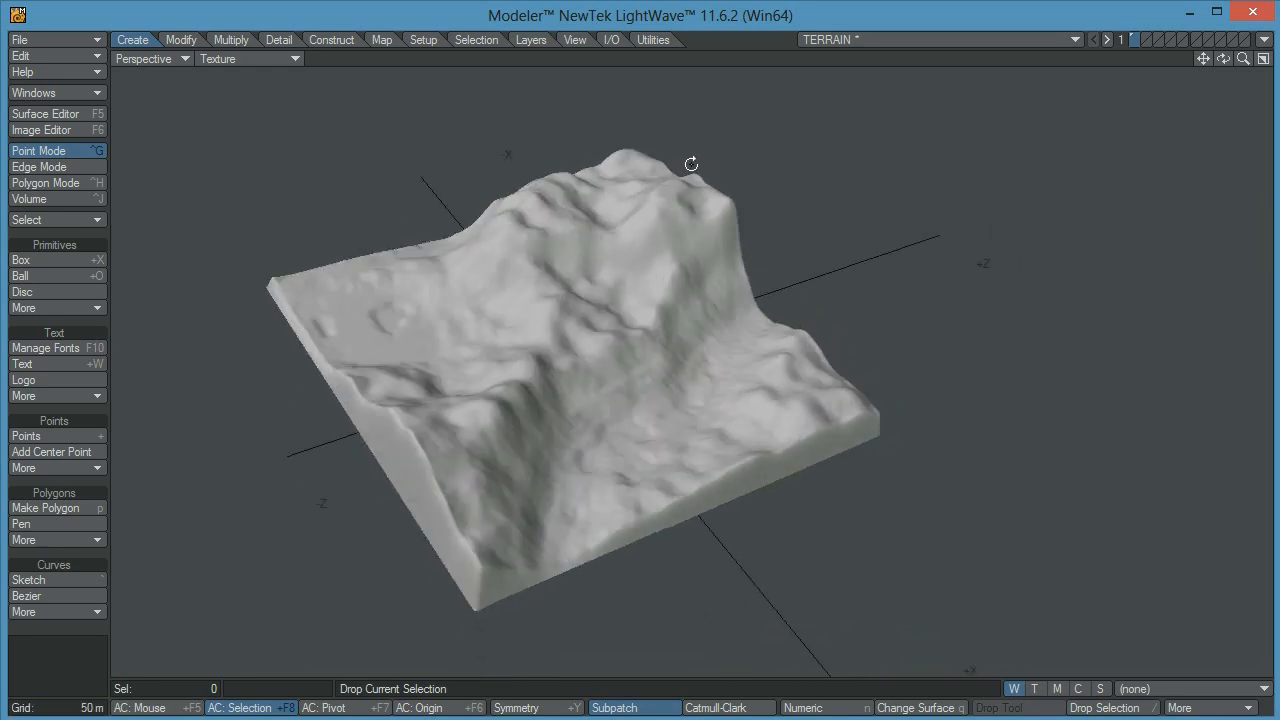
key(F5)
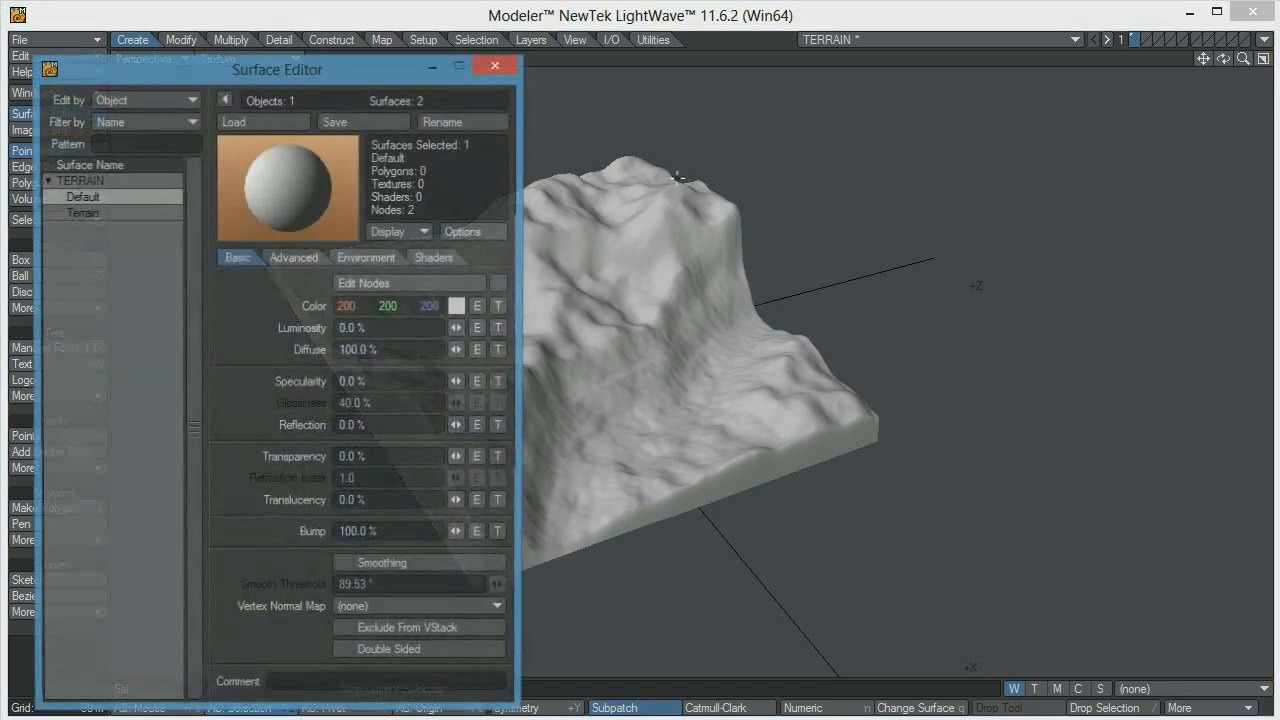
click(113, 213)
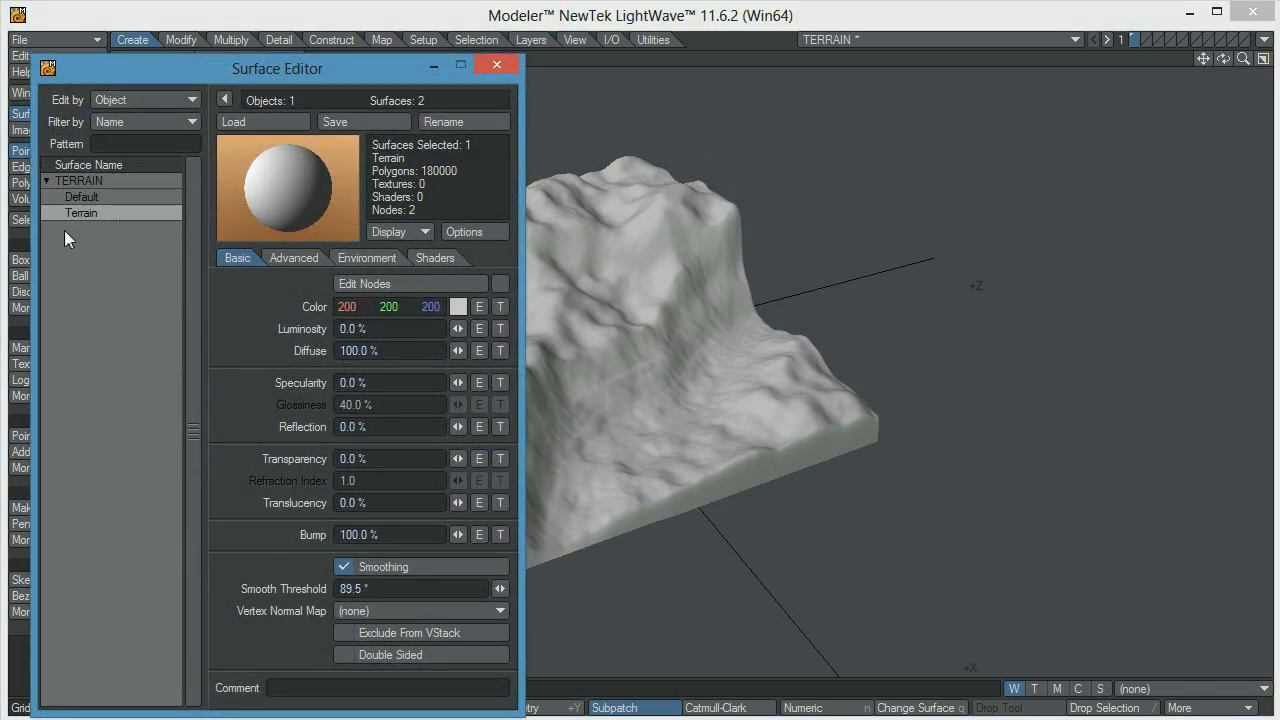
click(503, 307)
click(497, 66)
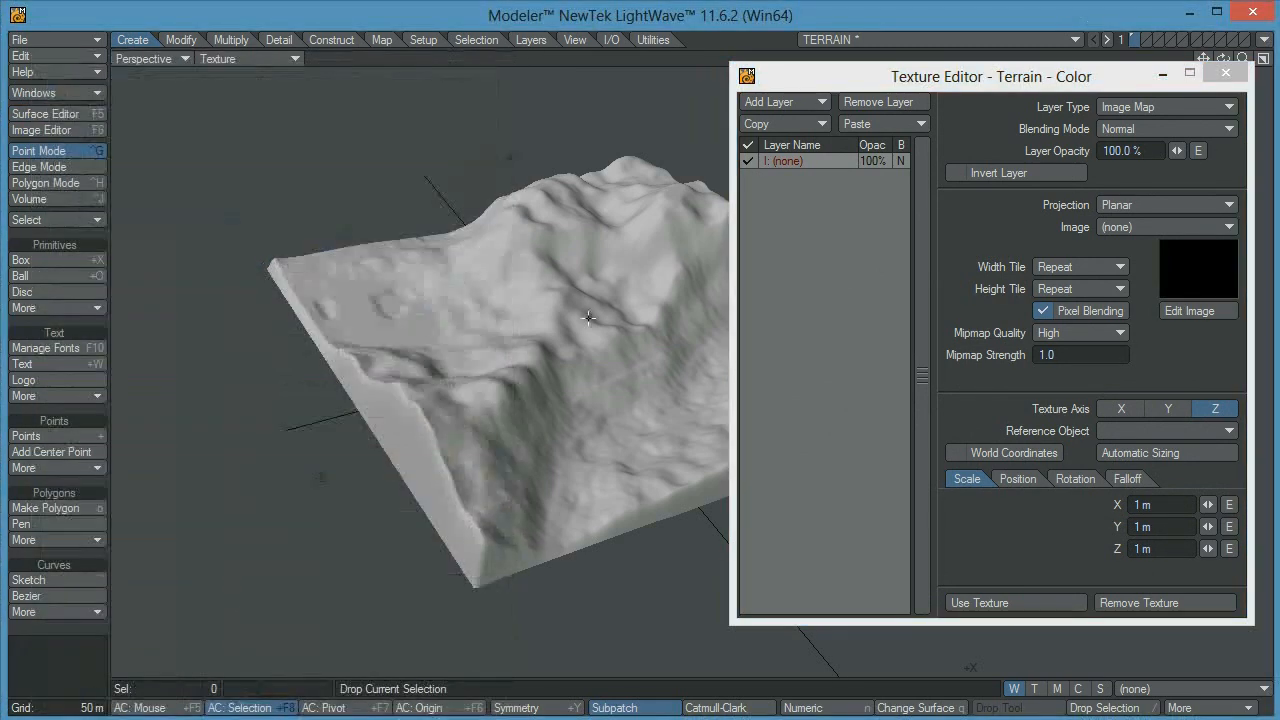
- Set the planar image map's texture axis to Y and size it automatically to the terrain
drag(596, 336, 443, 306)
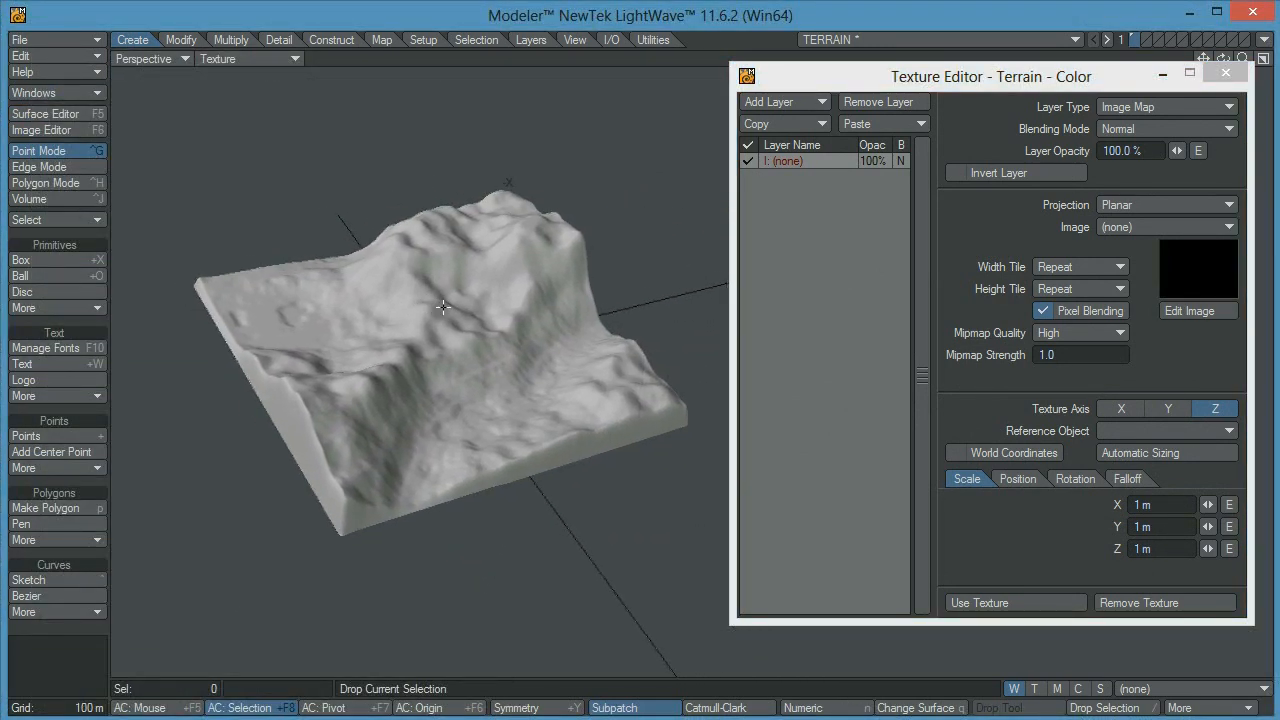
click(1170, 409)
click(1164, 456)
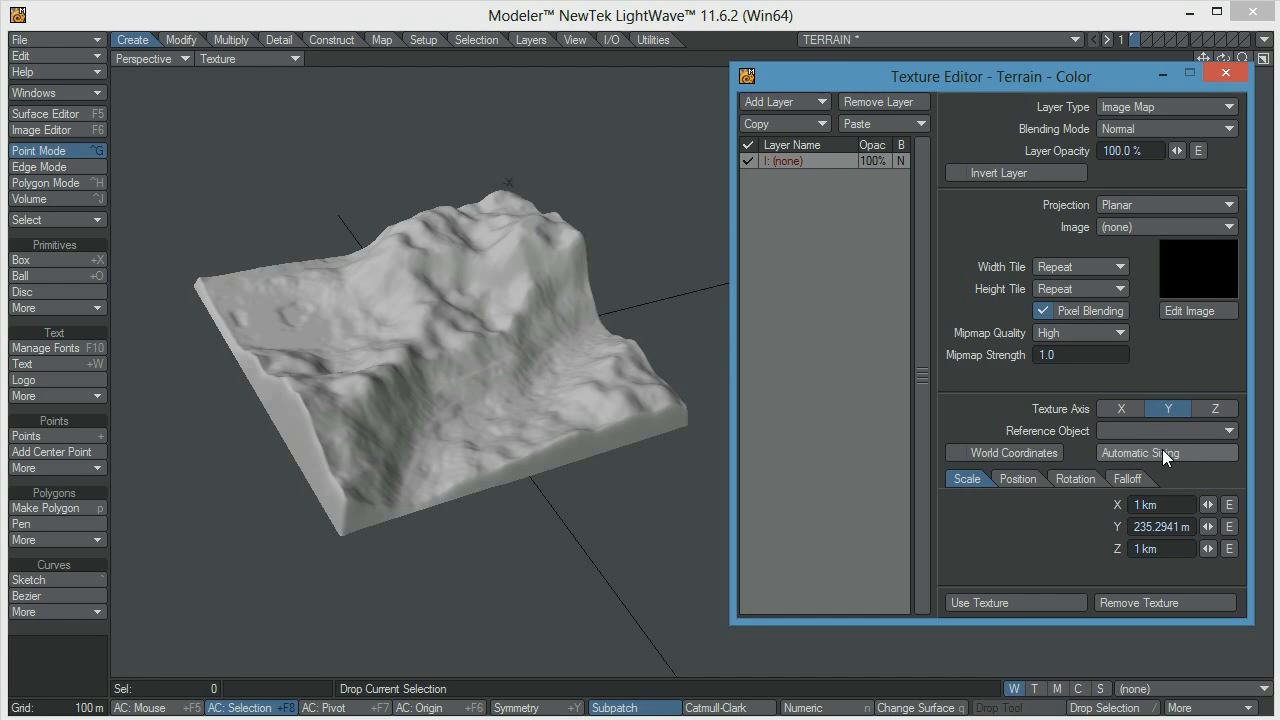
- Load the Terran_Color image into the Terrain color texture layer and apply the texture
click(1130, 228)
click(1137, 246)
click(1153, 264)
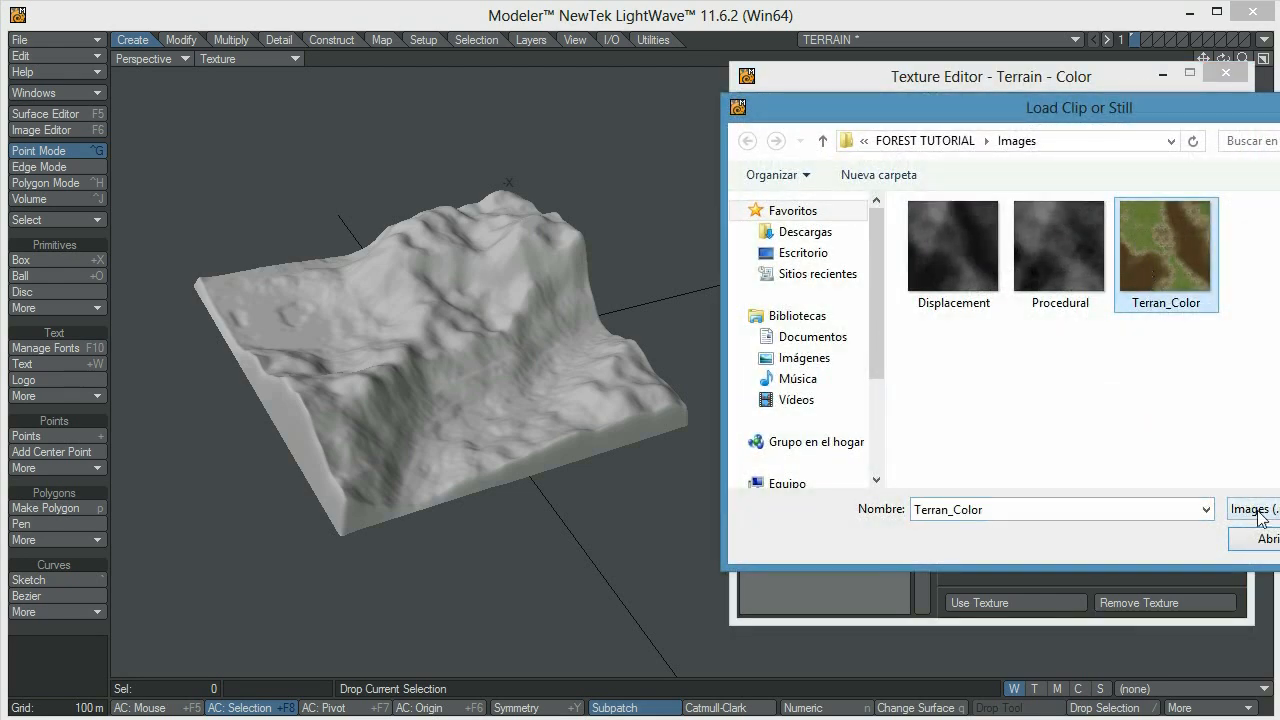
click(1268, 540)
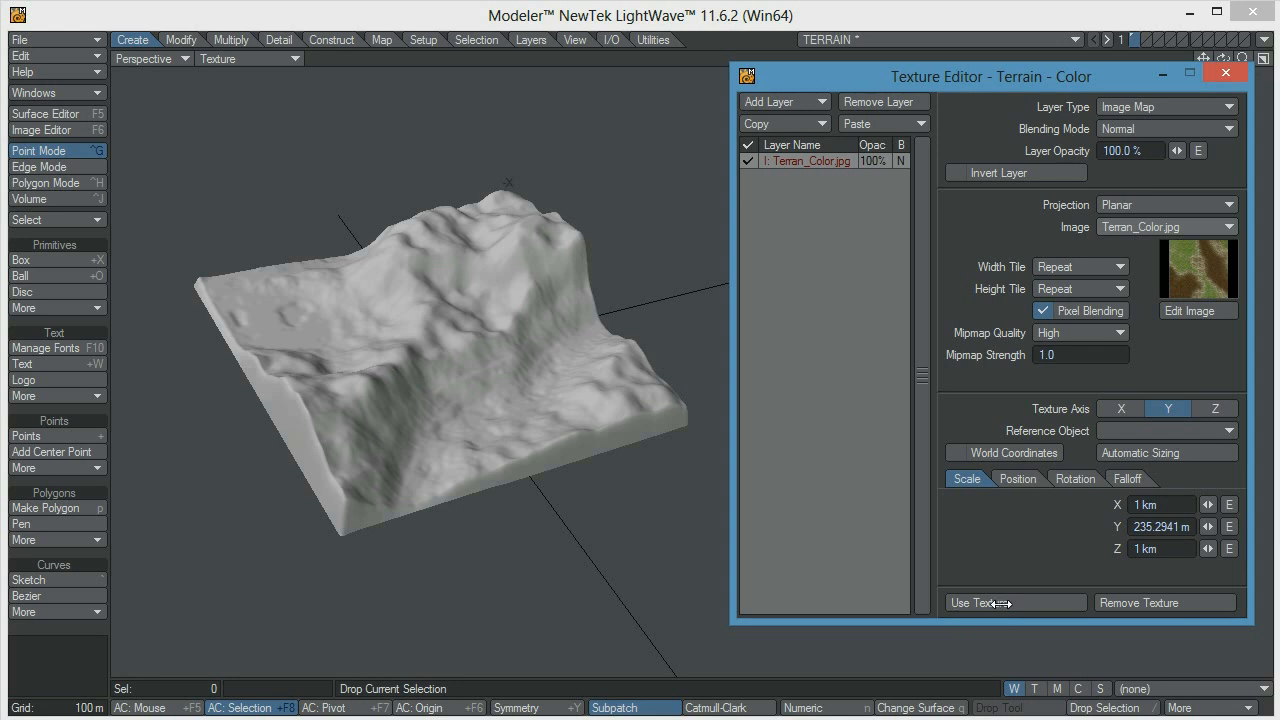
click(1001, 604)
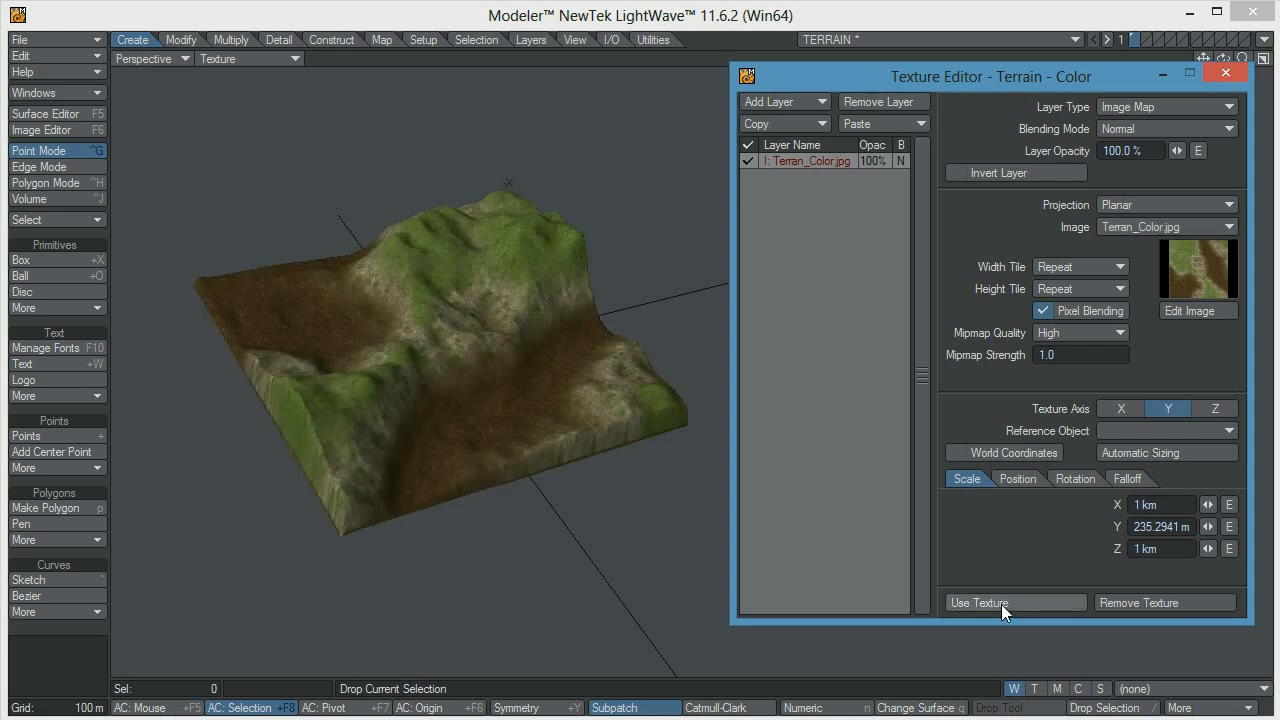
click(983, 603)
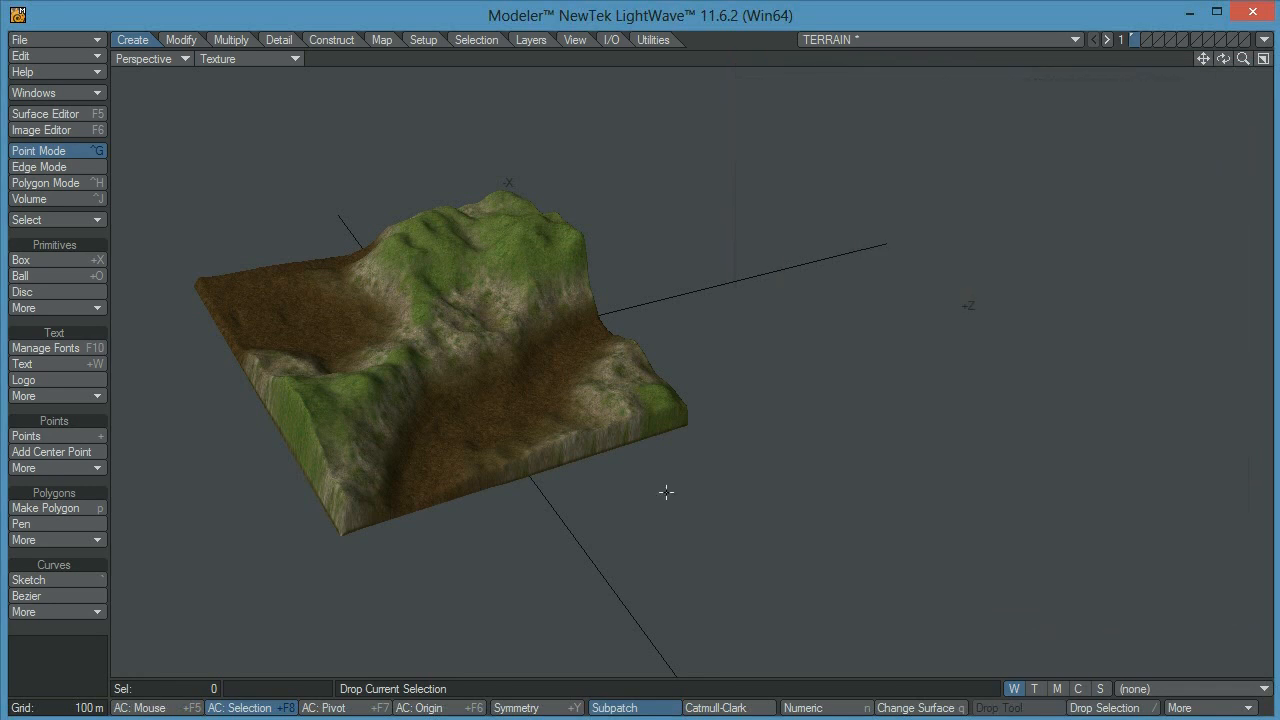
- Examine the textured terrain from above and from the sides to check how the dirt and grass follow the relief
drag(796, 440, 624, 398)
drag(744, 262, 898, 300)
drag(923, 392, 821, 324)
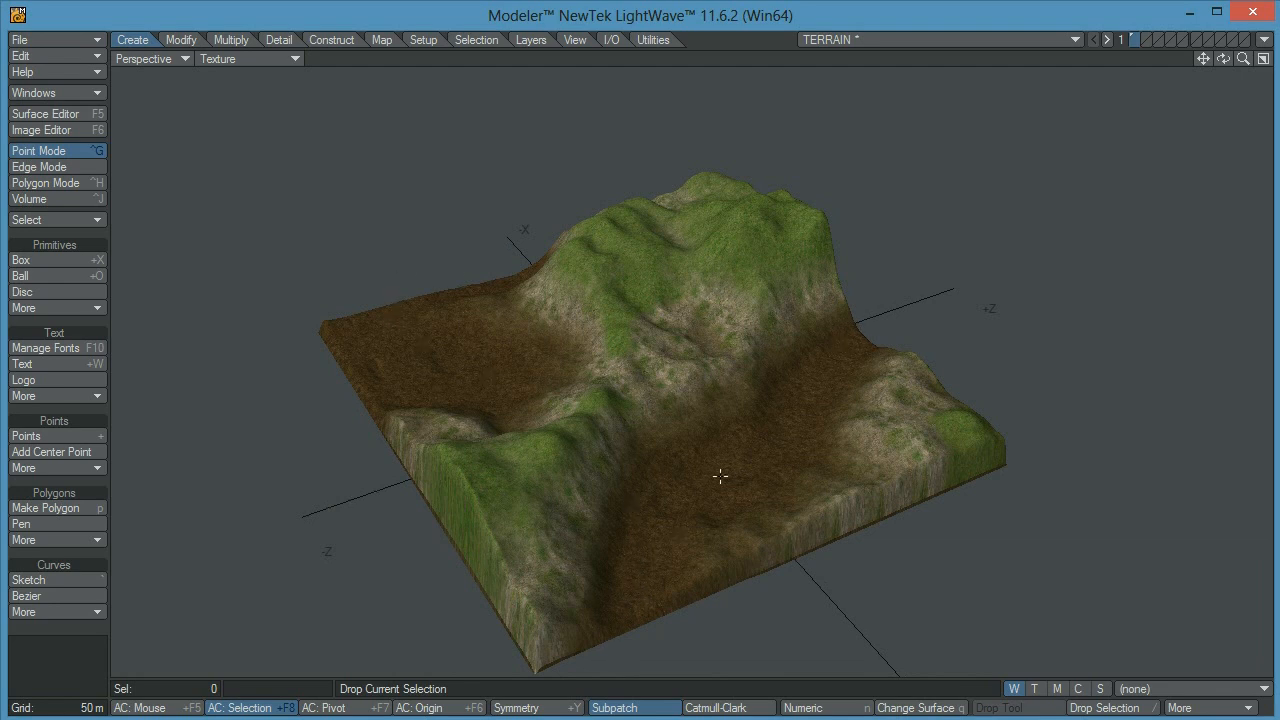
drag(651, 449, 602, 467)
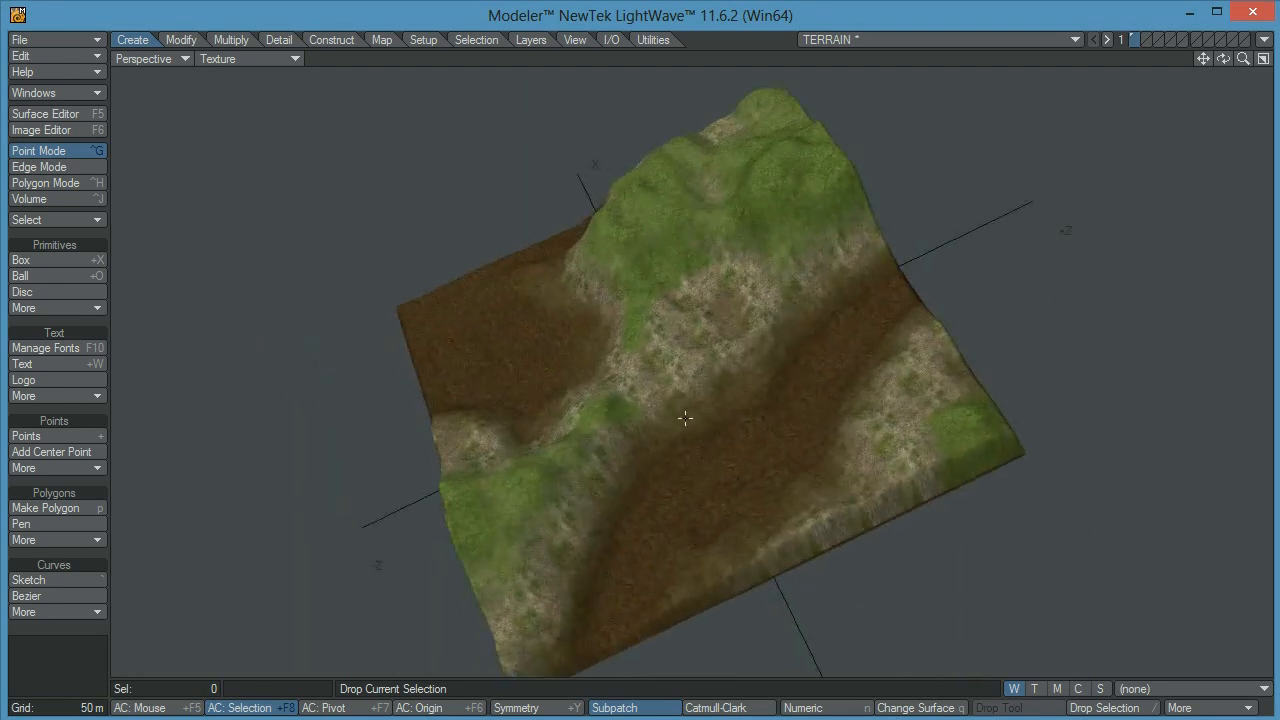
drag(713, 461, 721, 384)
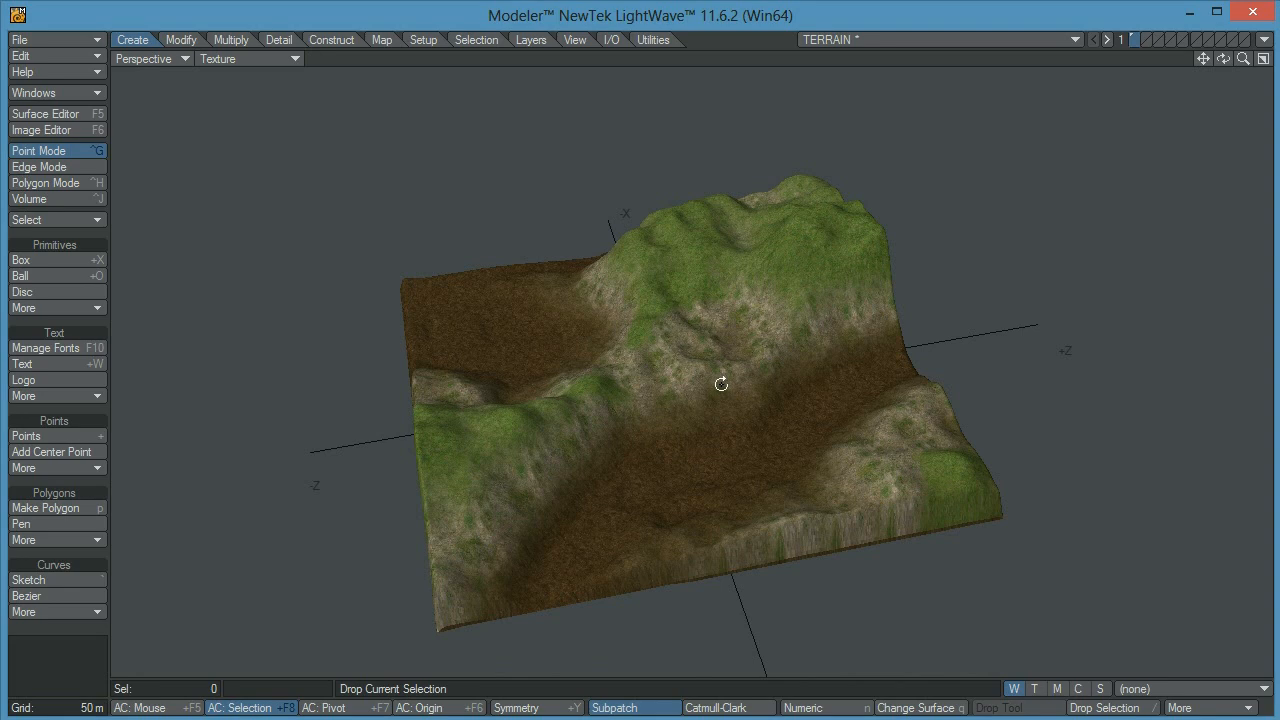
drag(902, 446, 471, 386)
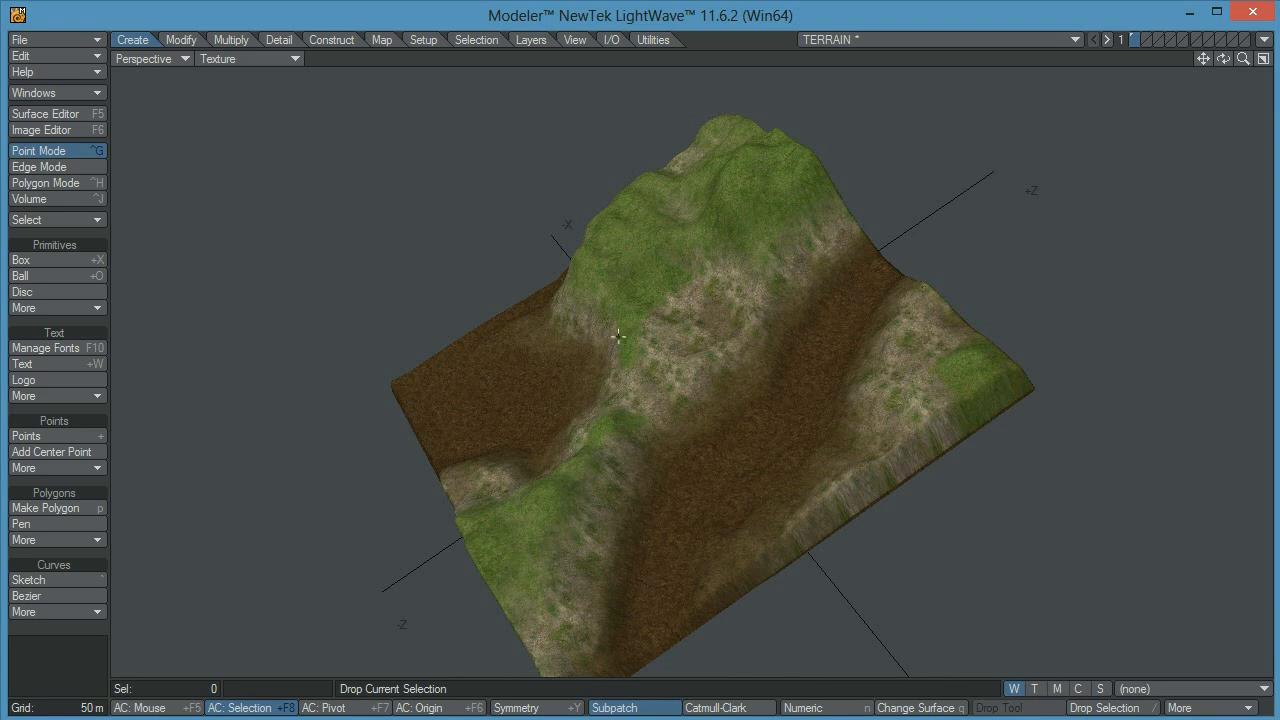
drag(623, 334, 694, 220)
drag(721, 419, 762, 364)
drag(937, 345, 811, 309)
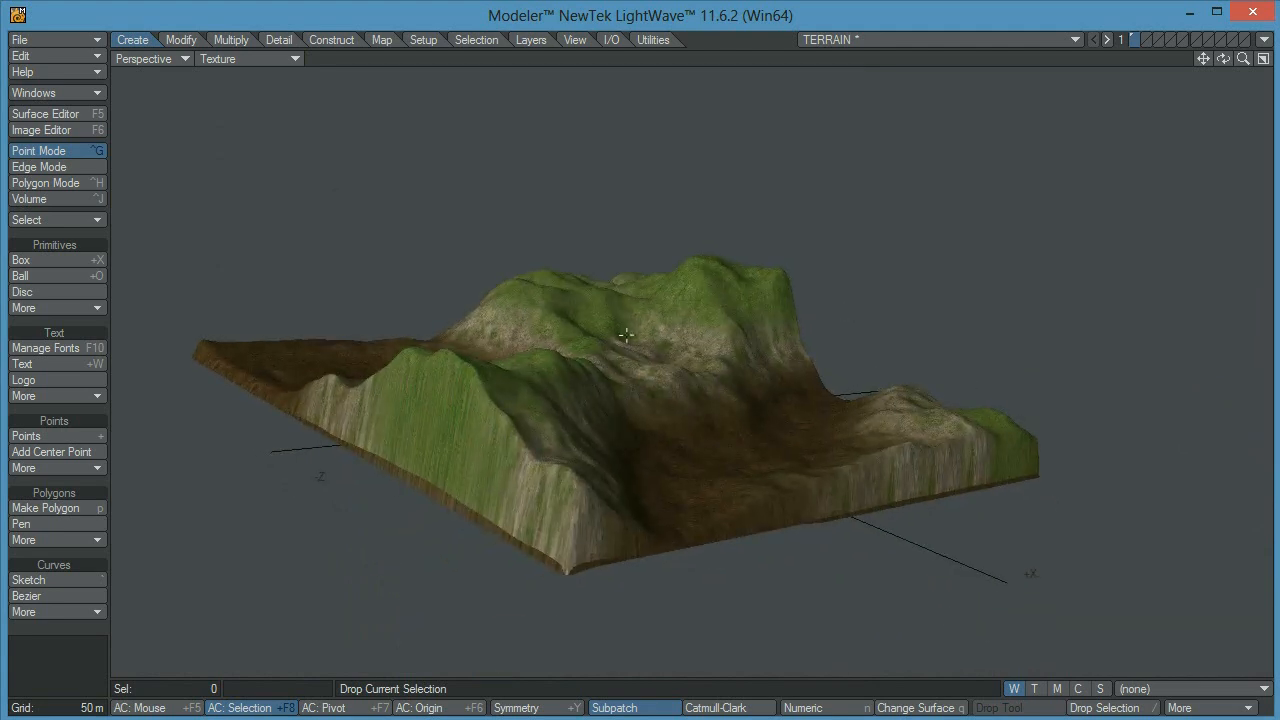